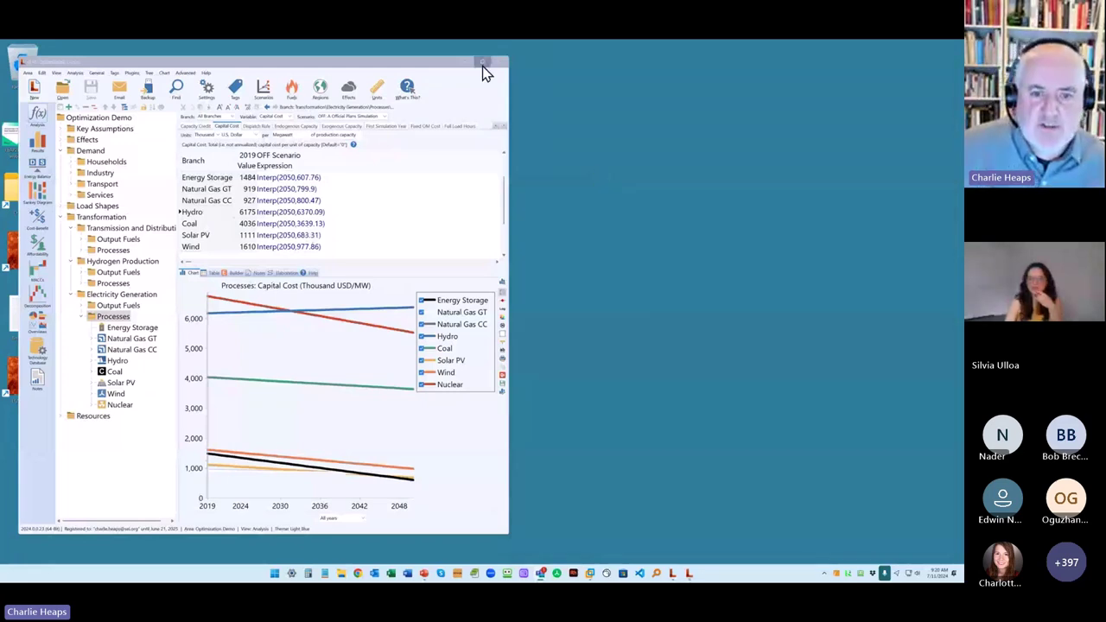
Step: Maximize the window and narrow the branch tree pane to give the data area more room
left_click(483, 64)
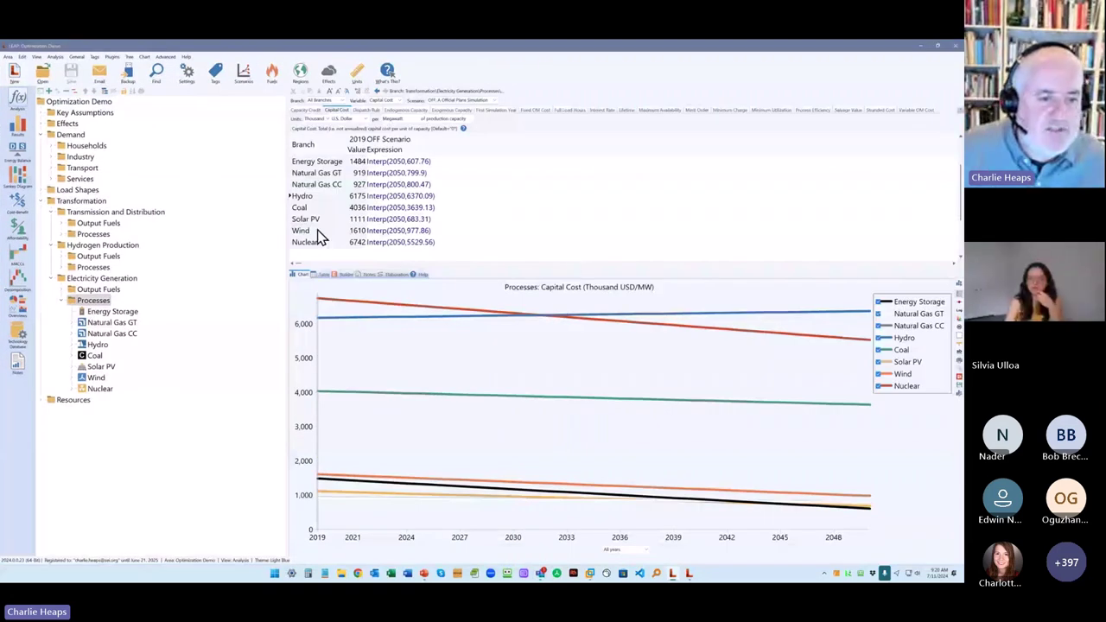
left_click_drag(289, 238, 225, 248)
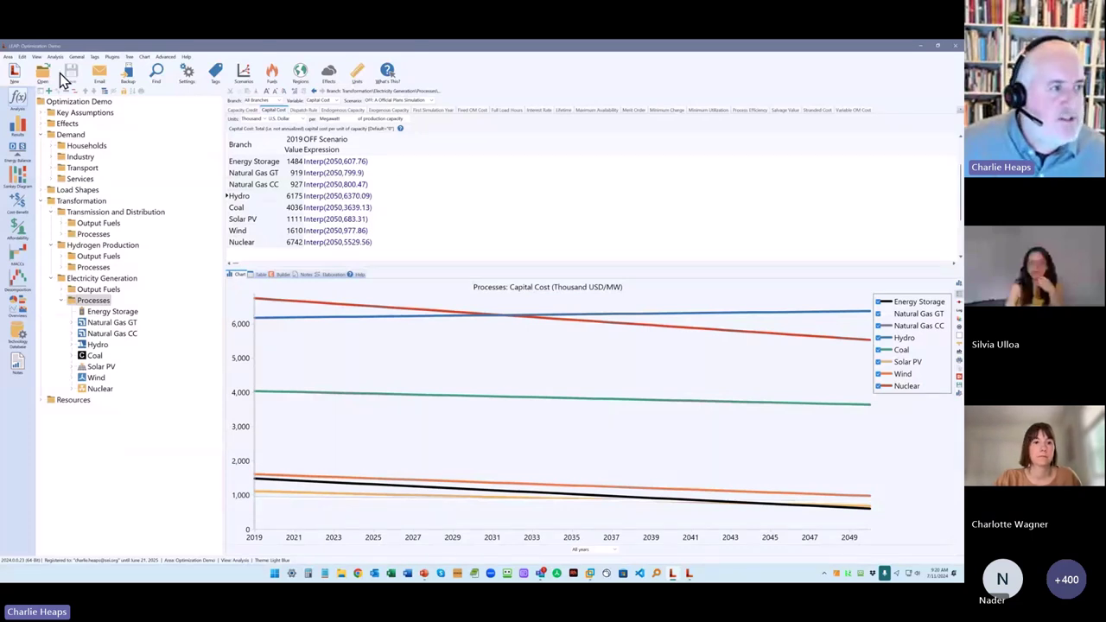
Step: Switch the interface theme to Dark
left_click(36, 56)
mouse_move(56, 75)
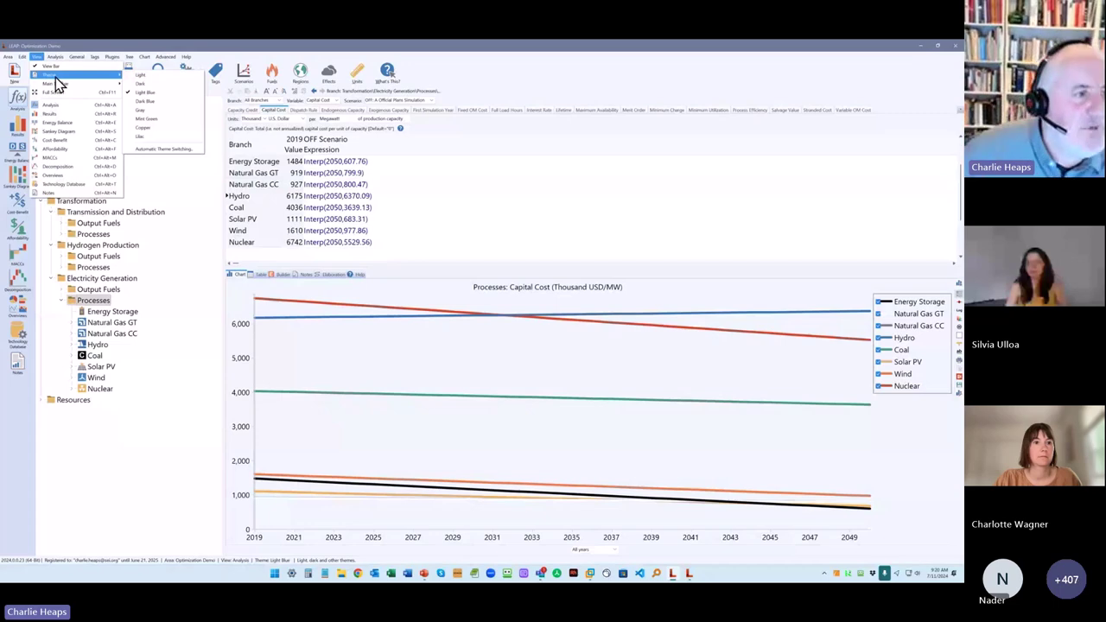
left_click(136, 83)
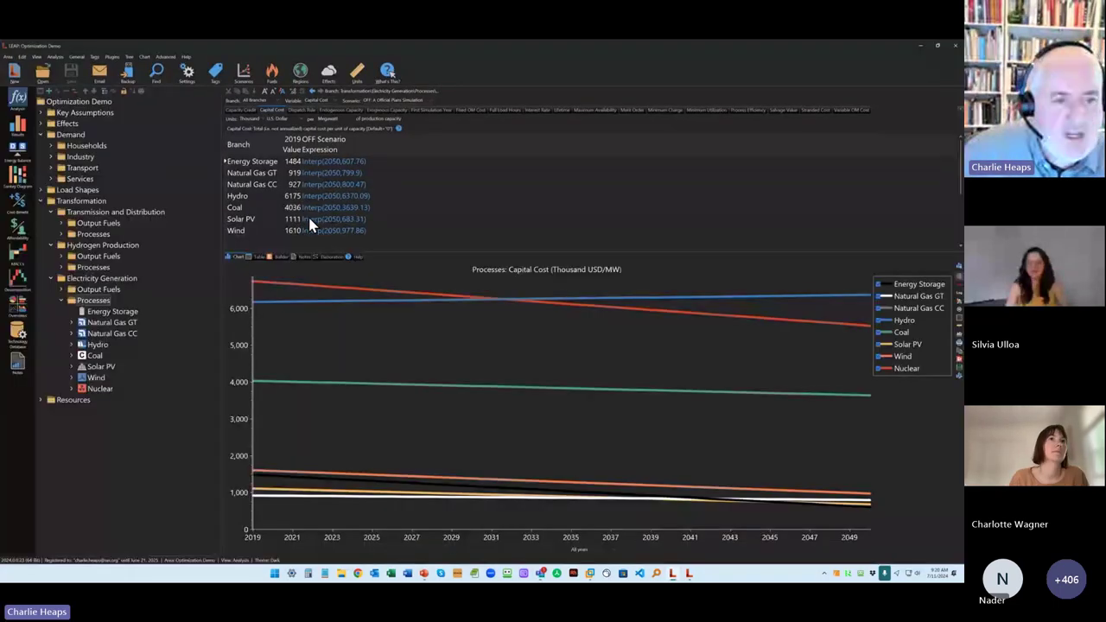
left_click(36, 56)
mouse_move(69, 80)
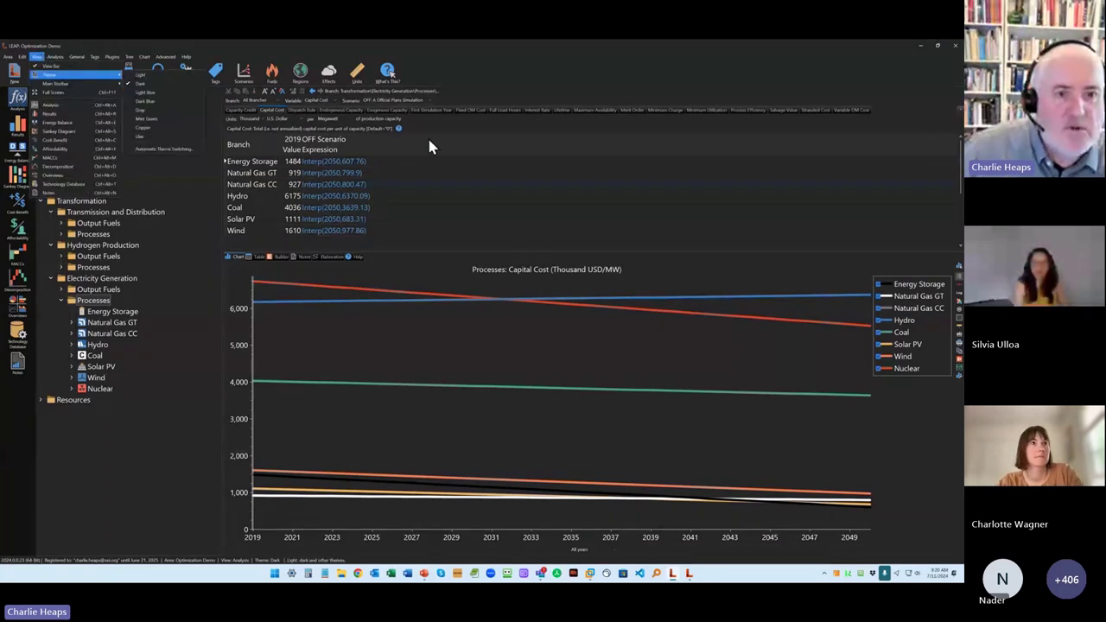
left_click(517, 136)
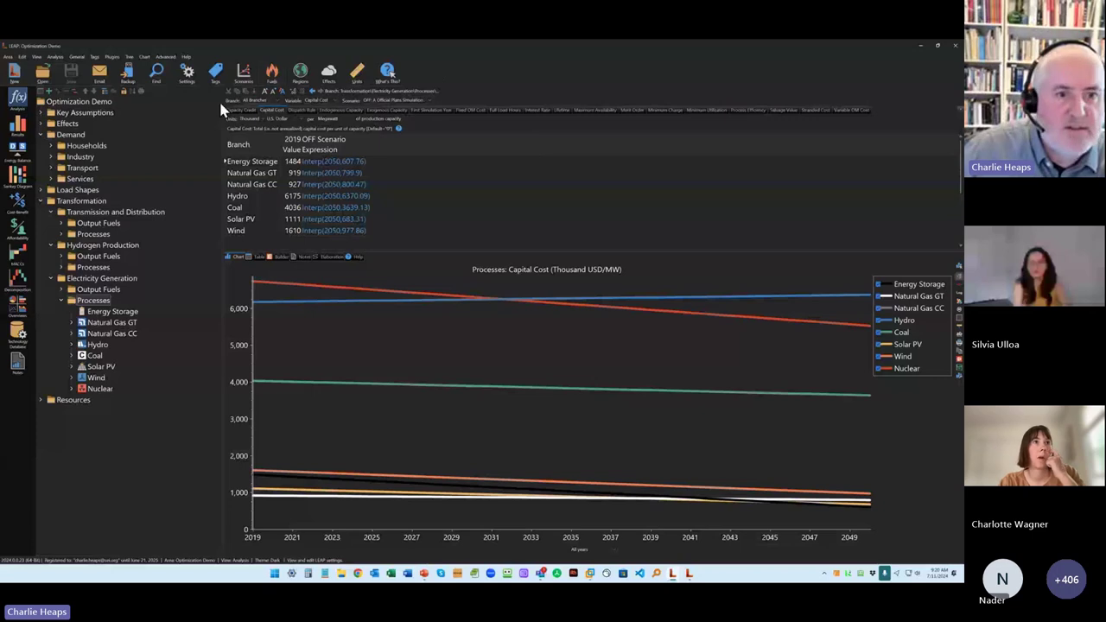
right_click(434, 74)
mouse_move(479, 80)
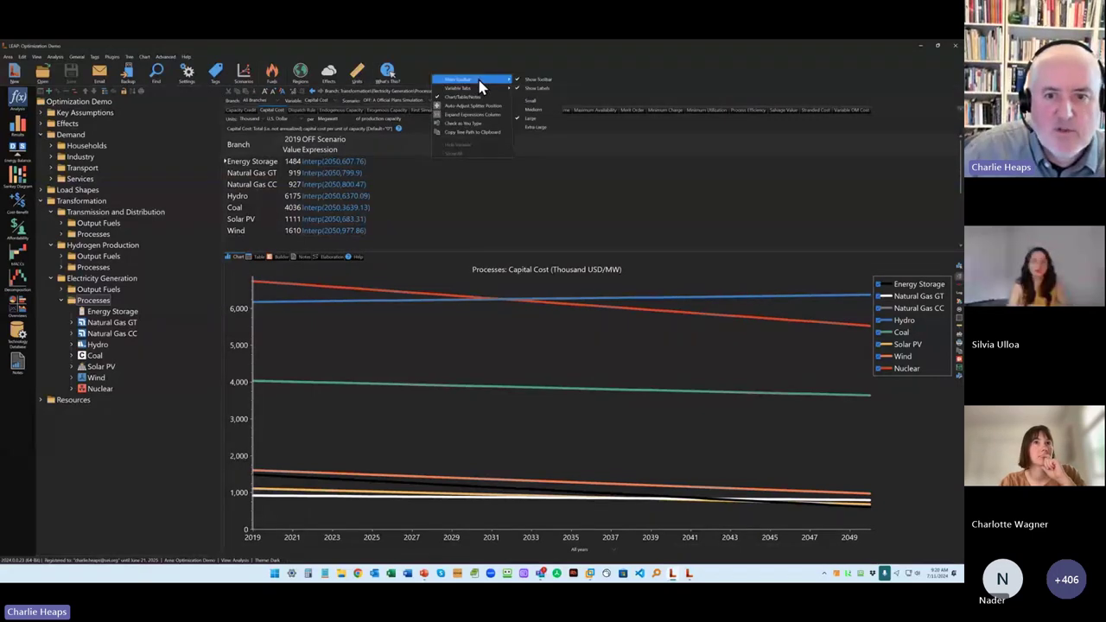
left_click(543, 105)
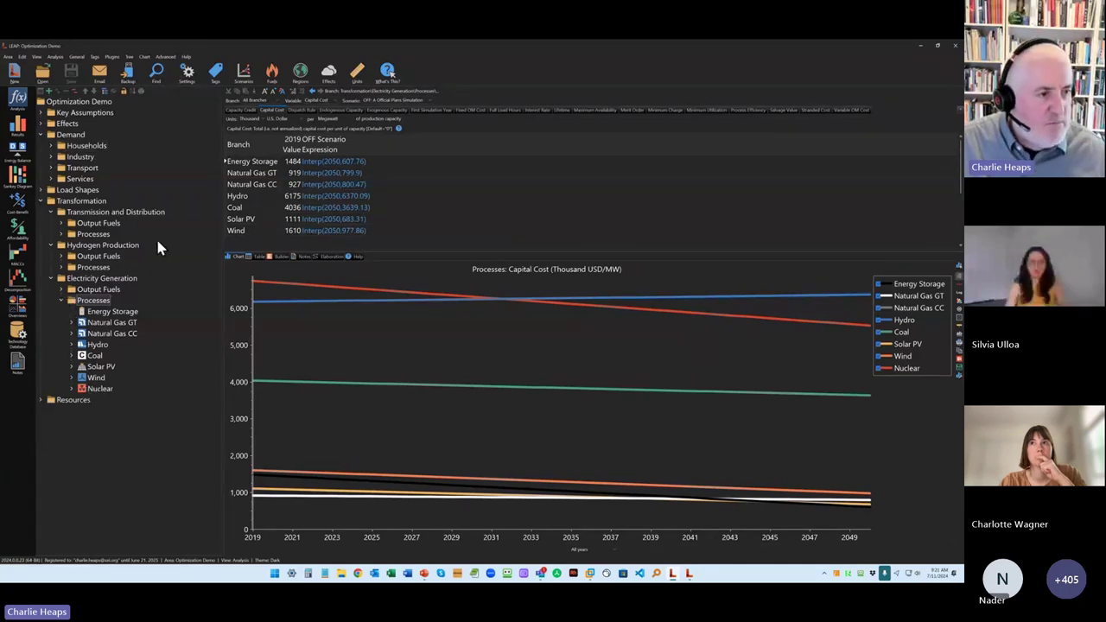
Step: Expand the Key Assumptions and Demand Households branches, and view the data of both and of the Electricity Generation processes
left_click(41, 113)
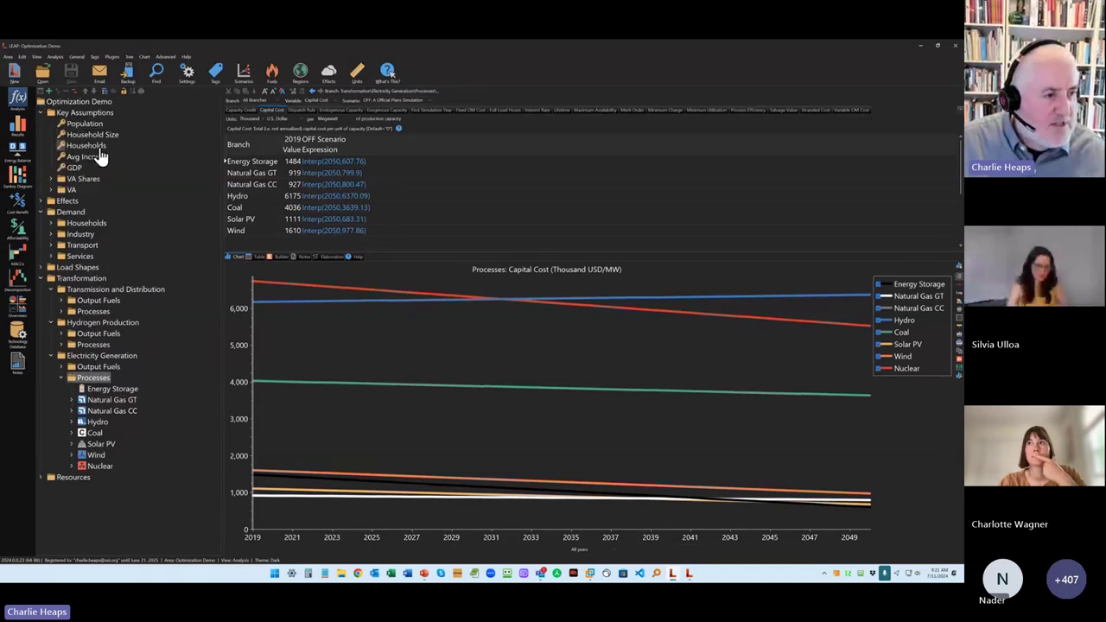
double_click(88, 224)
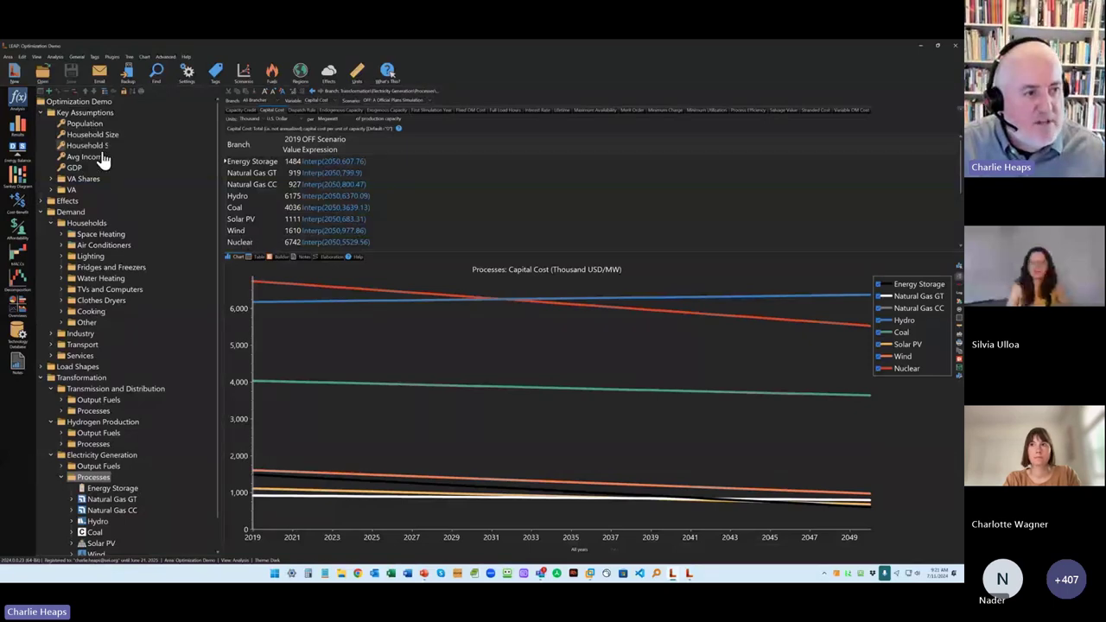
left_click(86, 112)
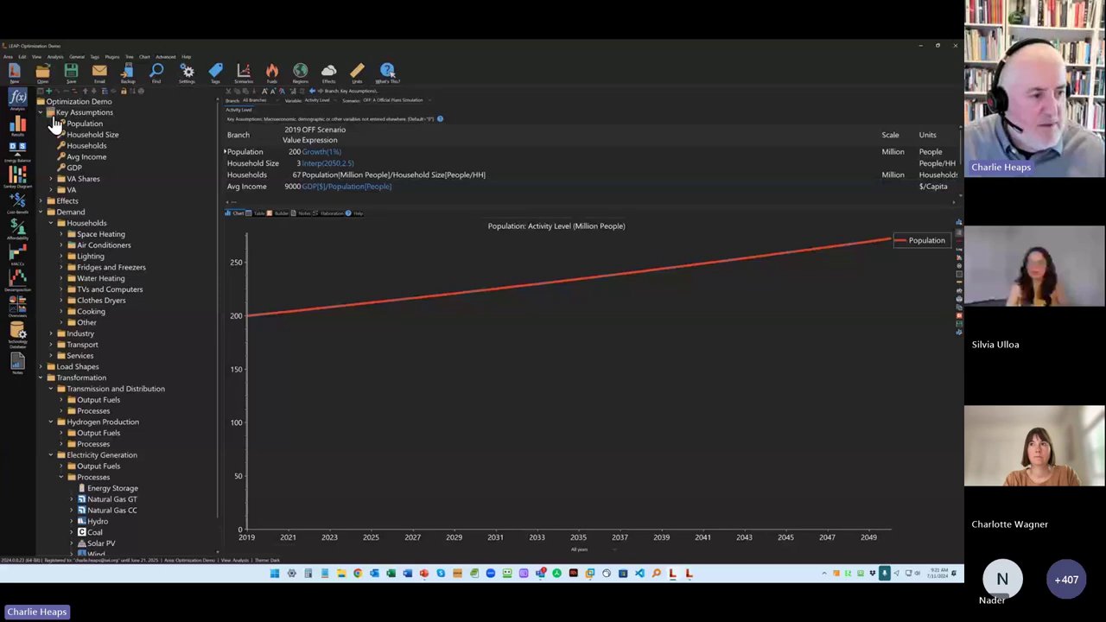
left_click(87, 224)
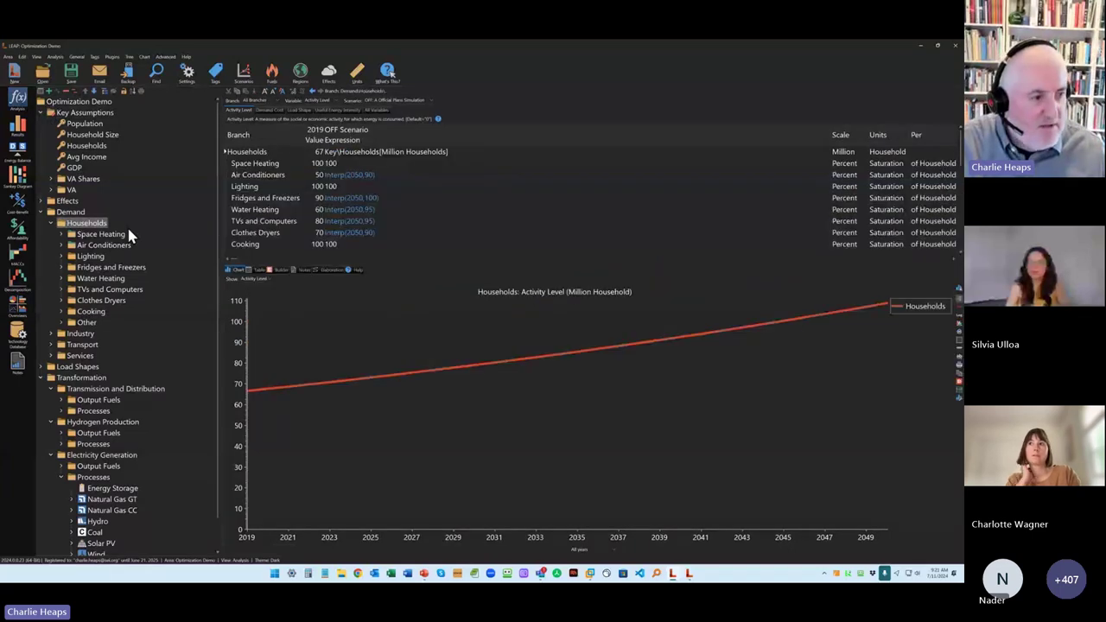
left_click(93, 477)
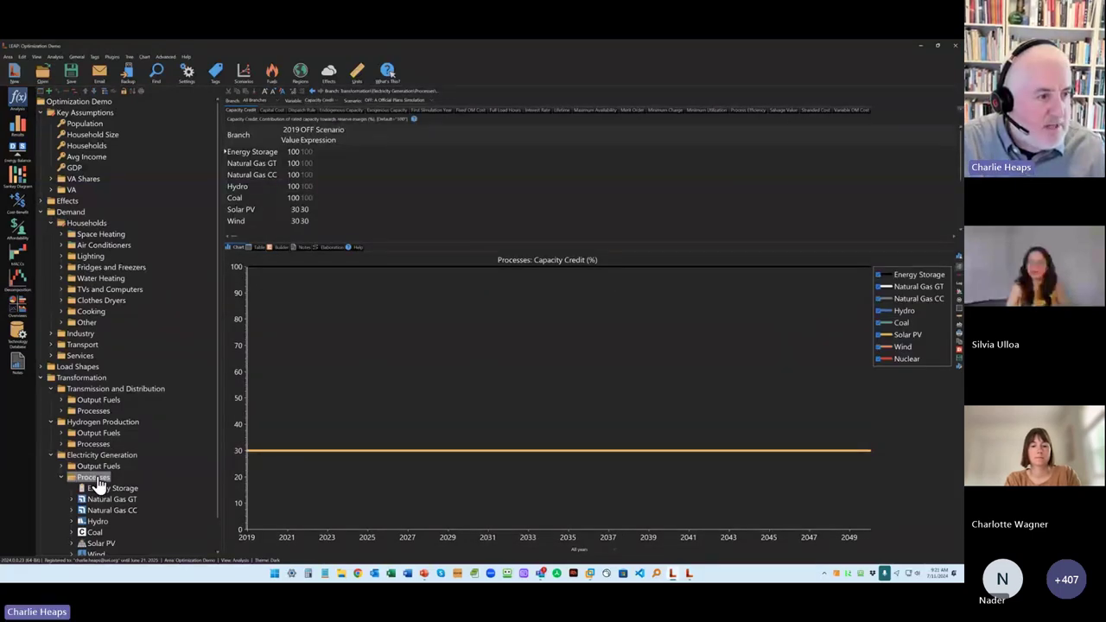
left_click(101, 113)
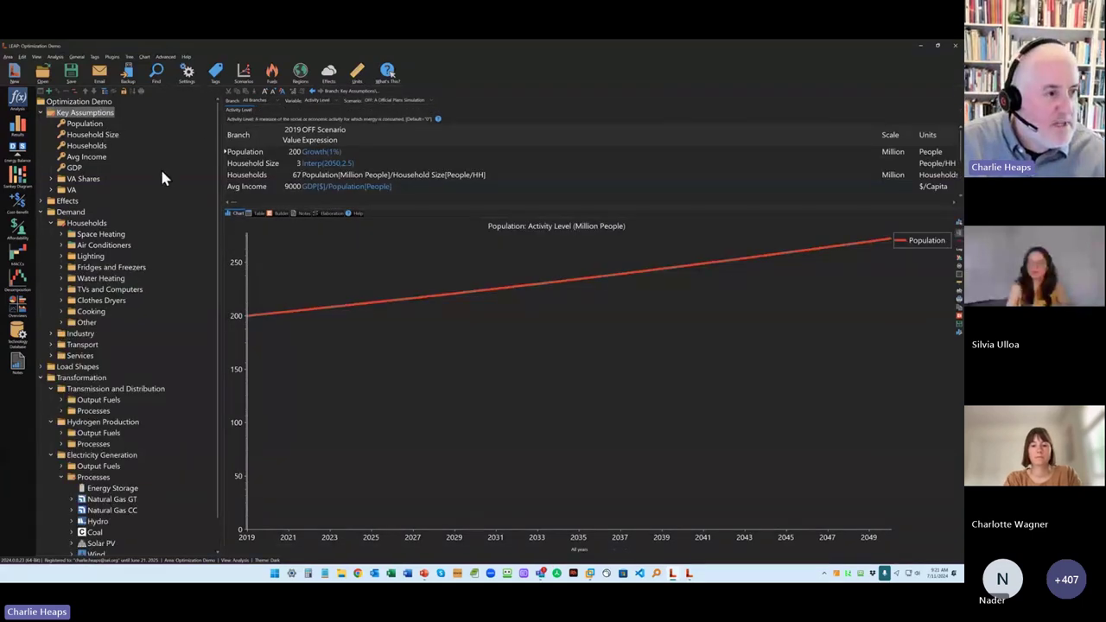
Step: Examine the bookmark commands and the numbered bookmarks available from the Key Assumptions branch
right_click(153, 117)
mouse_move(209, 201)
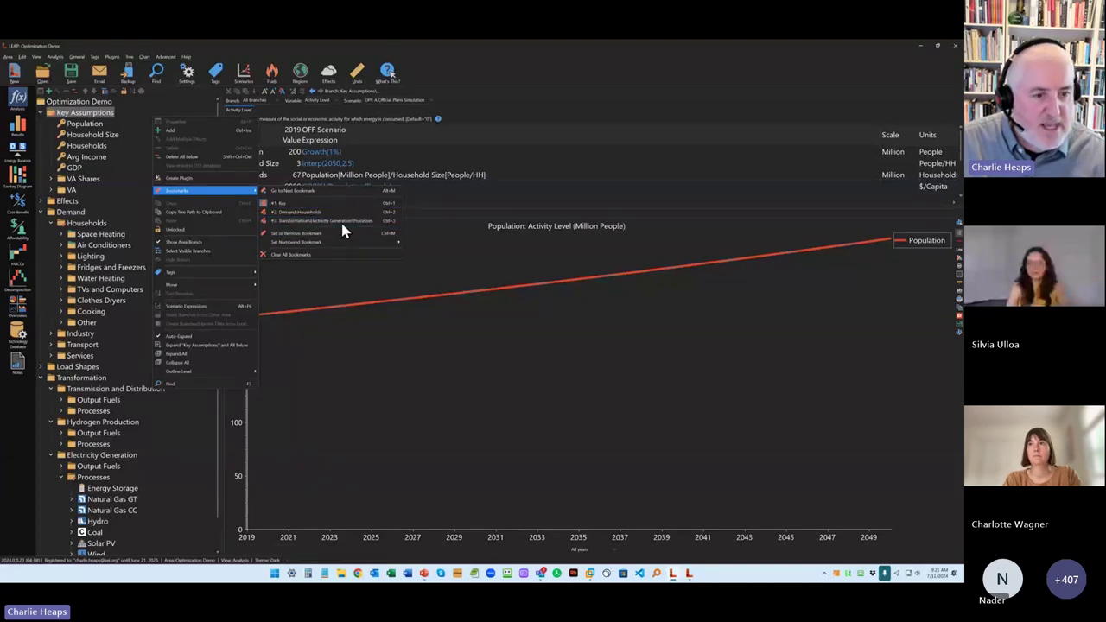
left_click(362, 190)
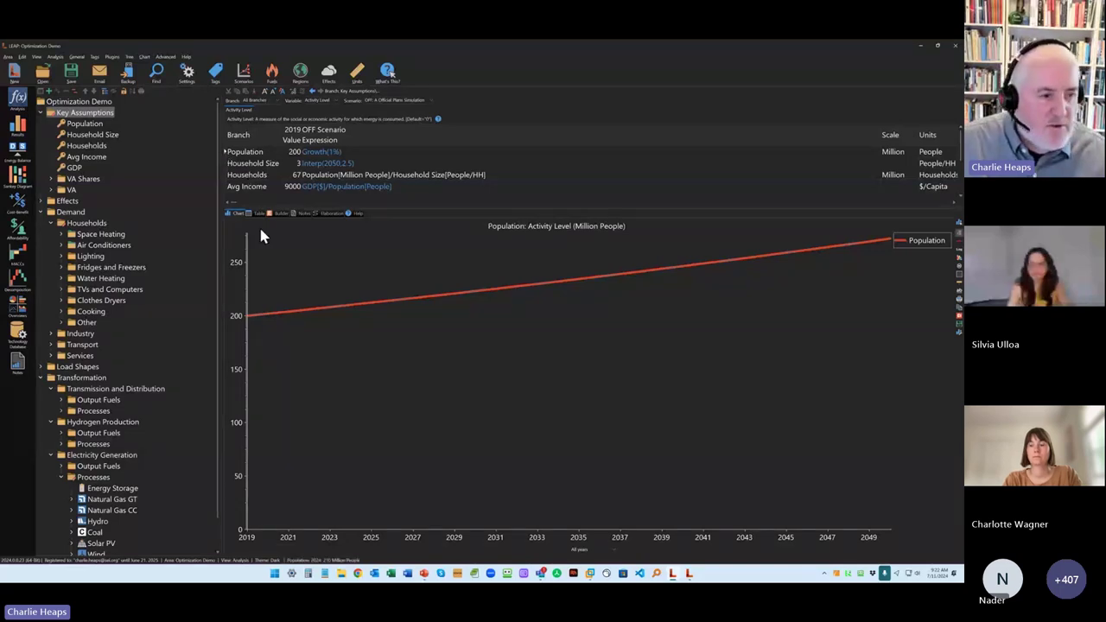
left_click(90, 113)
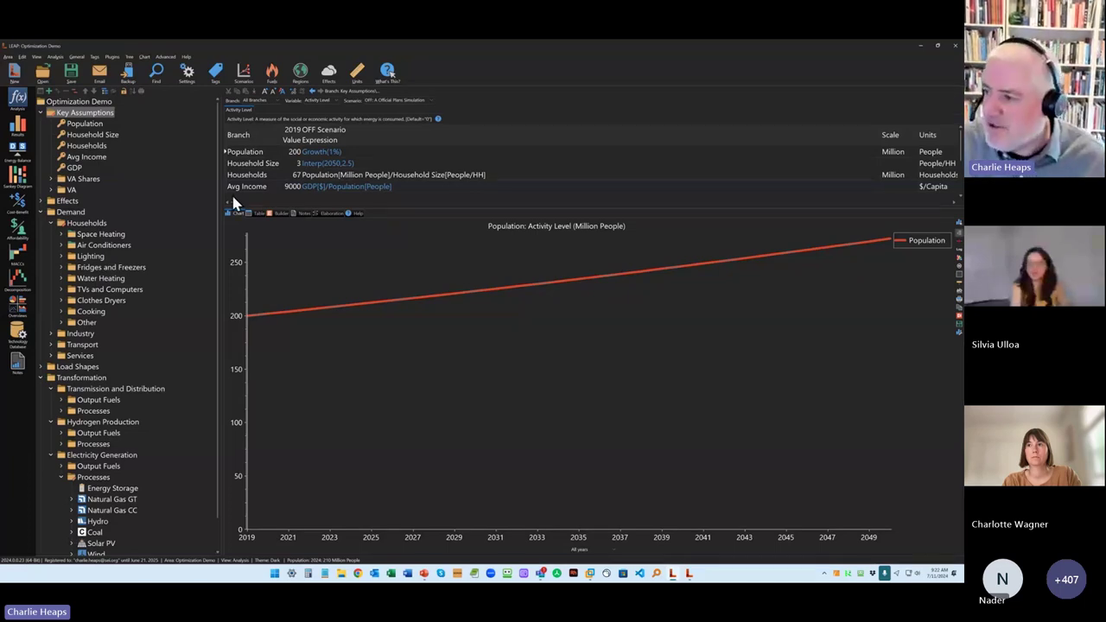
Step: Open the Freedonia area in place of the Optimization Demo area
left_click(54, 112)
left_click(76, 57)
key("Escape")
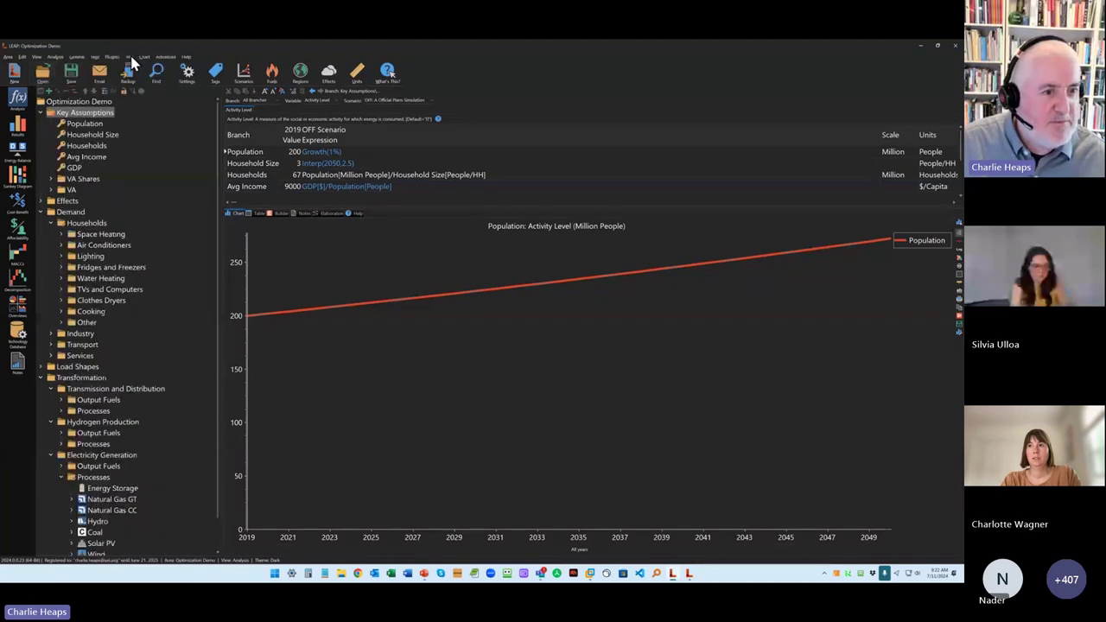
key("Return")
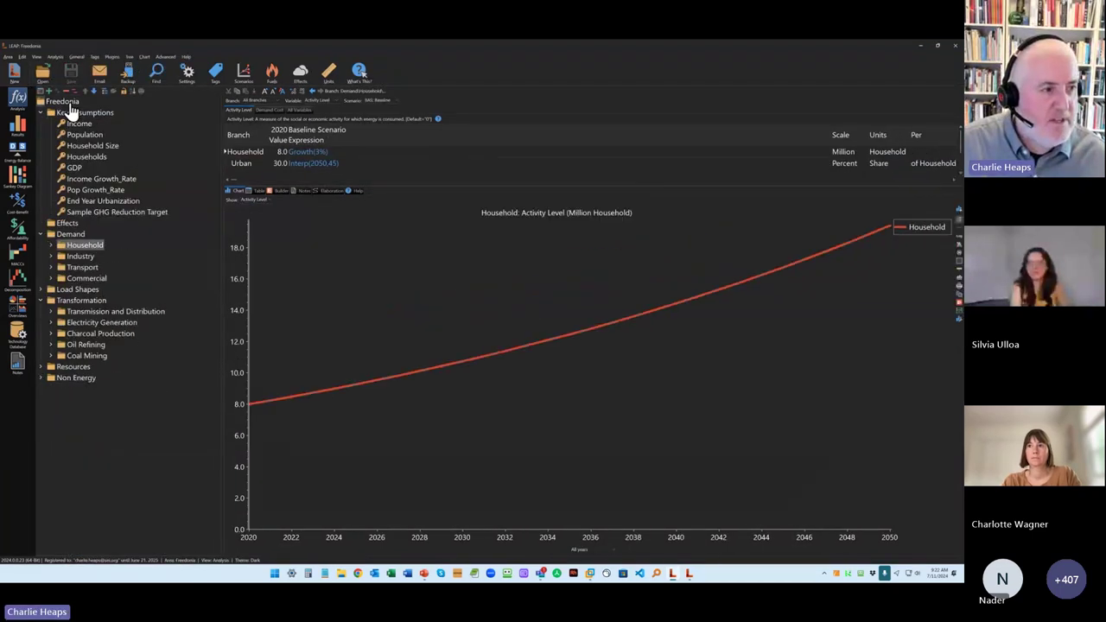
Step: Display the notes of the Freedonia root branch and turn on the Notes Toolbar
left_click(69, 103)
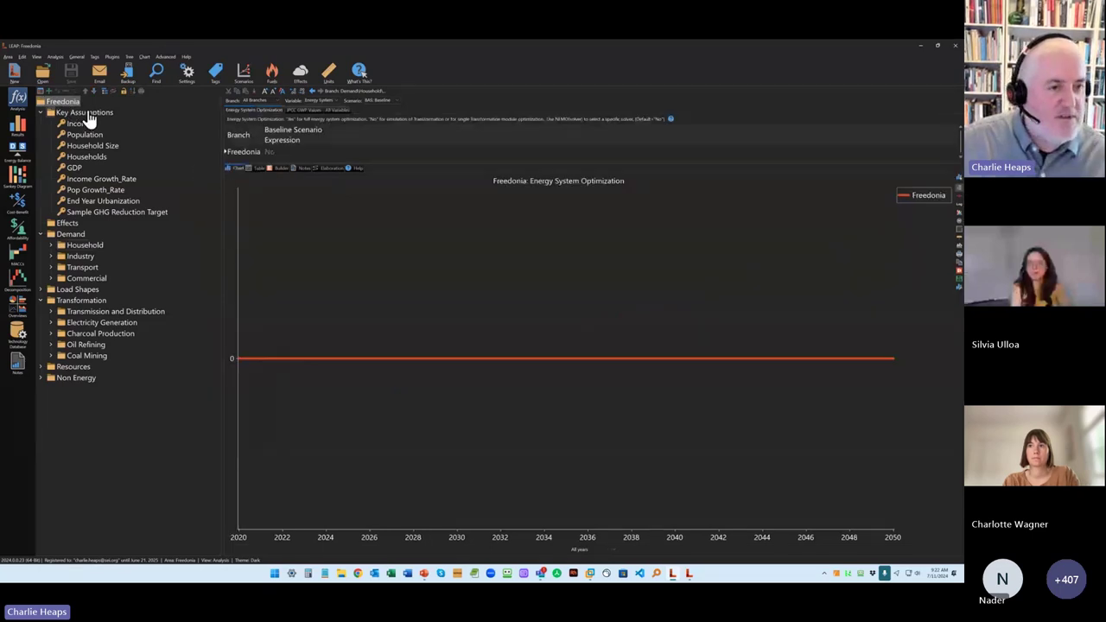
left_click(304, 169)
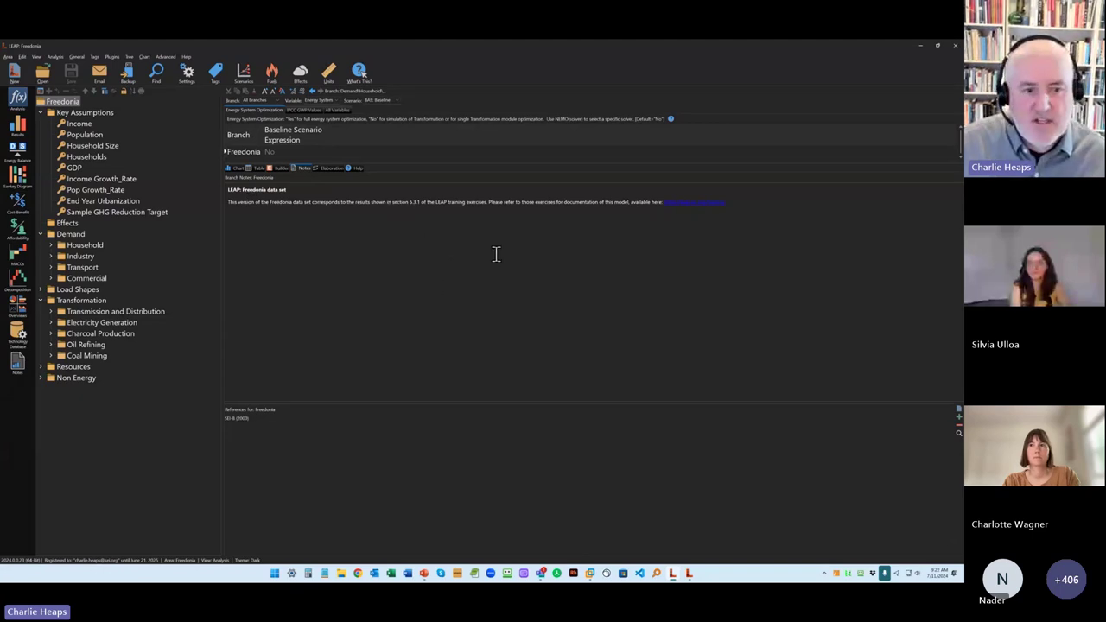
right_click(397, 227)
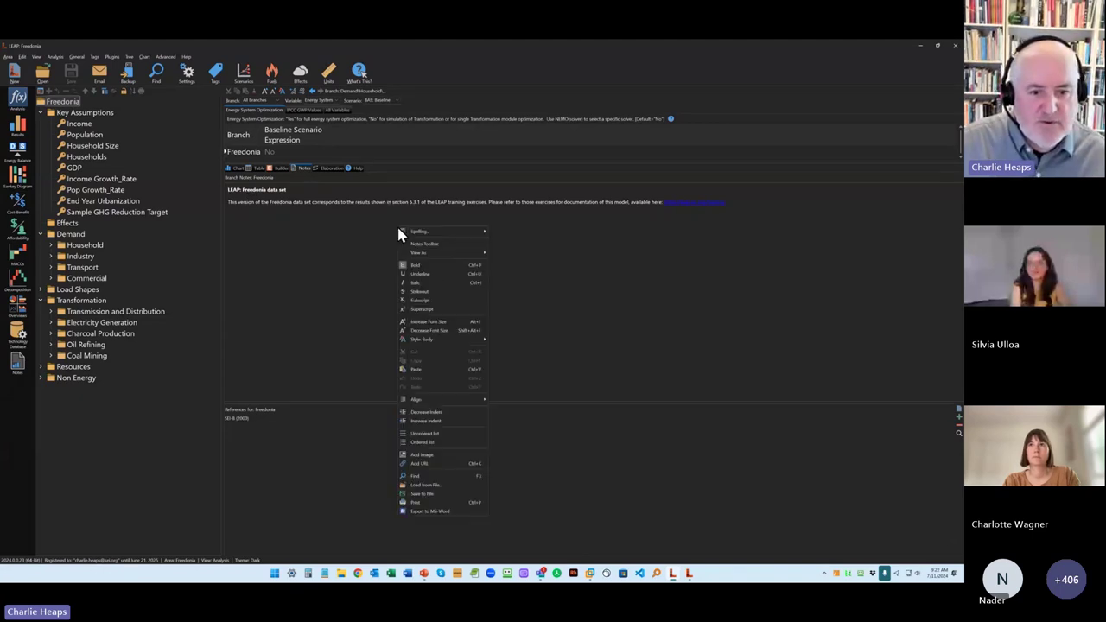
left_click(465, 245)
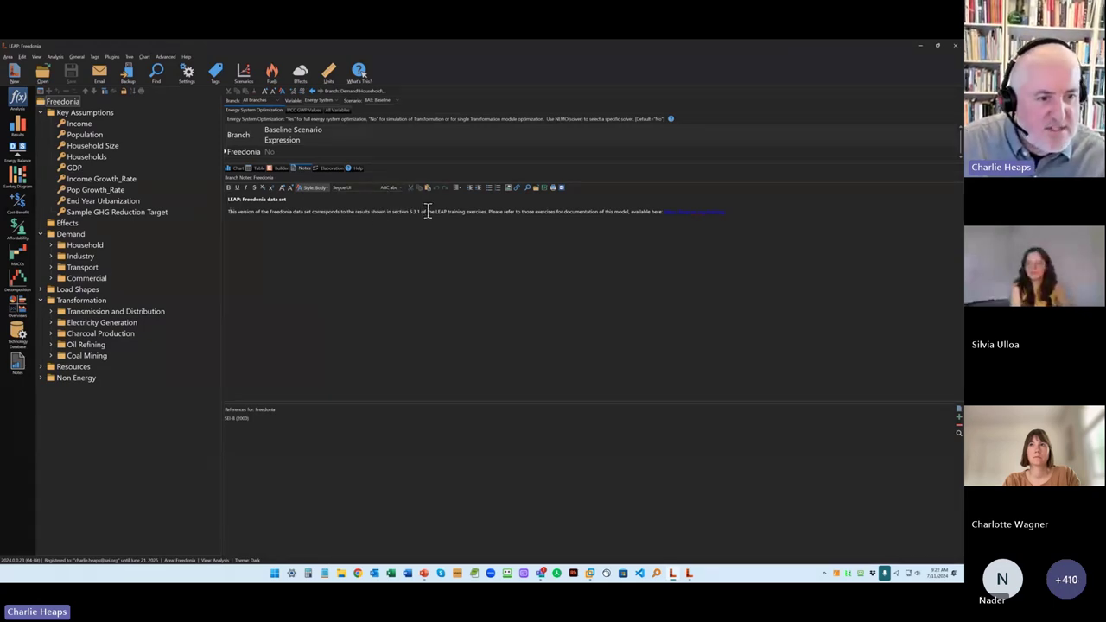
Step: Correct the misspelled word in the Freedonia note with the spelling suggestion "version"
right_click(243, 213)
mouse_move(279, 219)
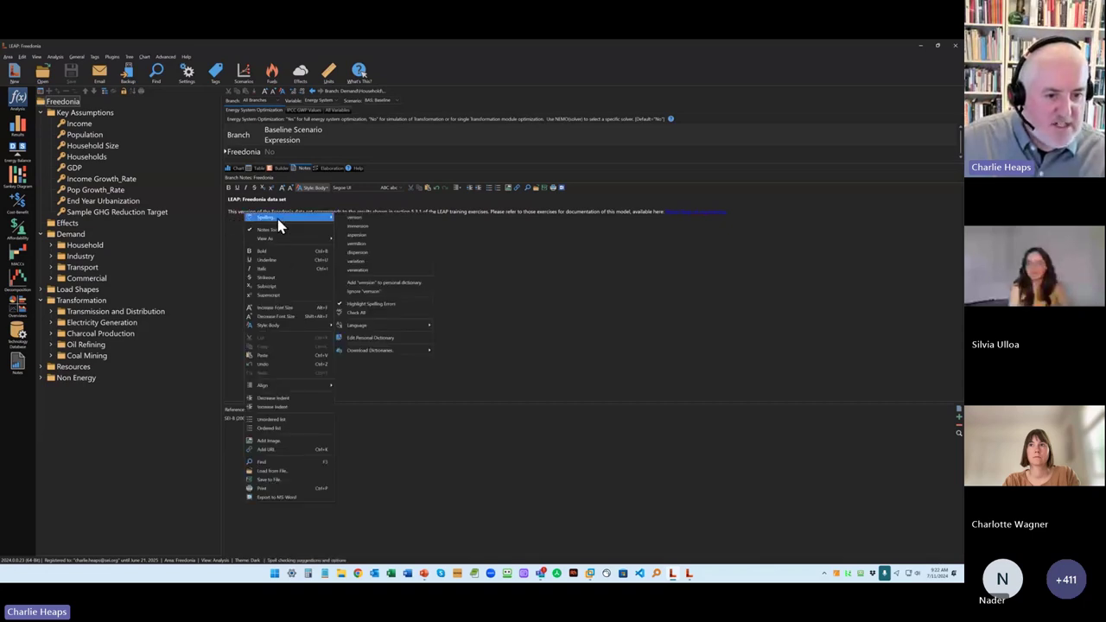
left_click(367, 219)
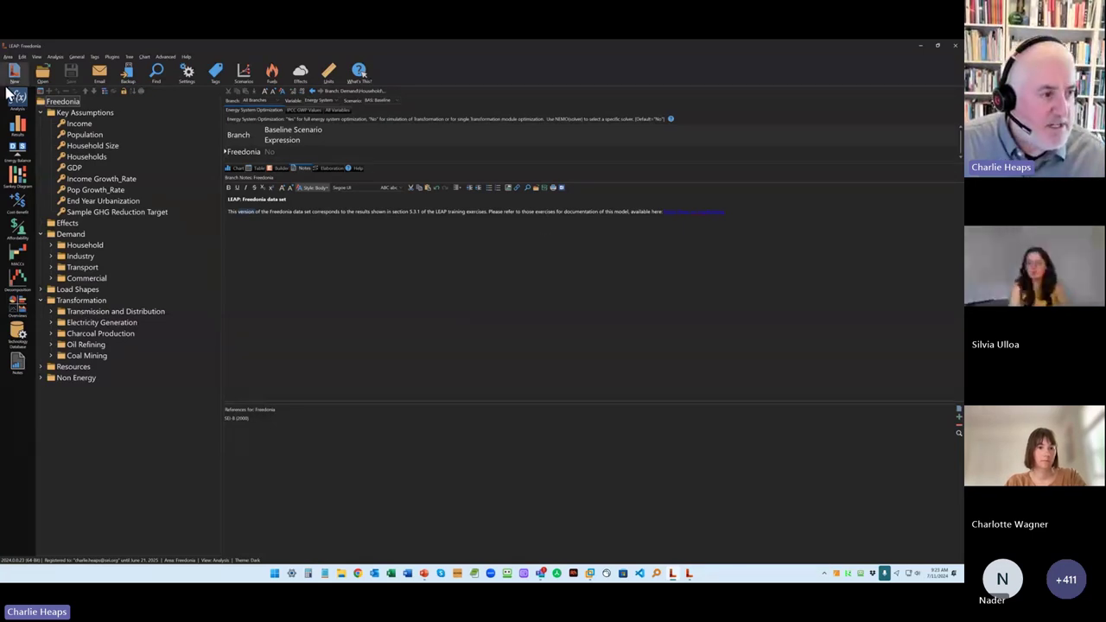
Step: Show the Energy Balance table of the Freedonia area for the year 2050
left_click(15, 148)
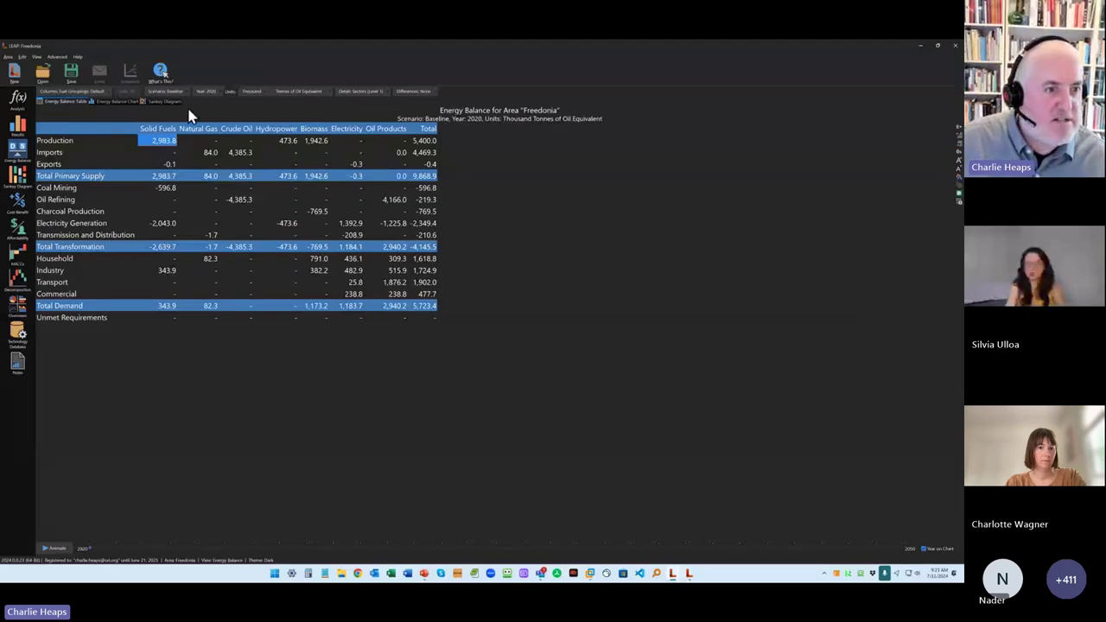
left_click(207, 92)
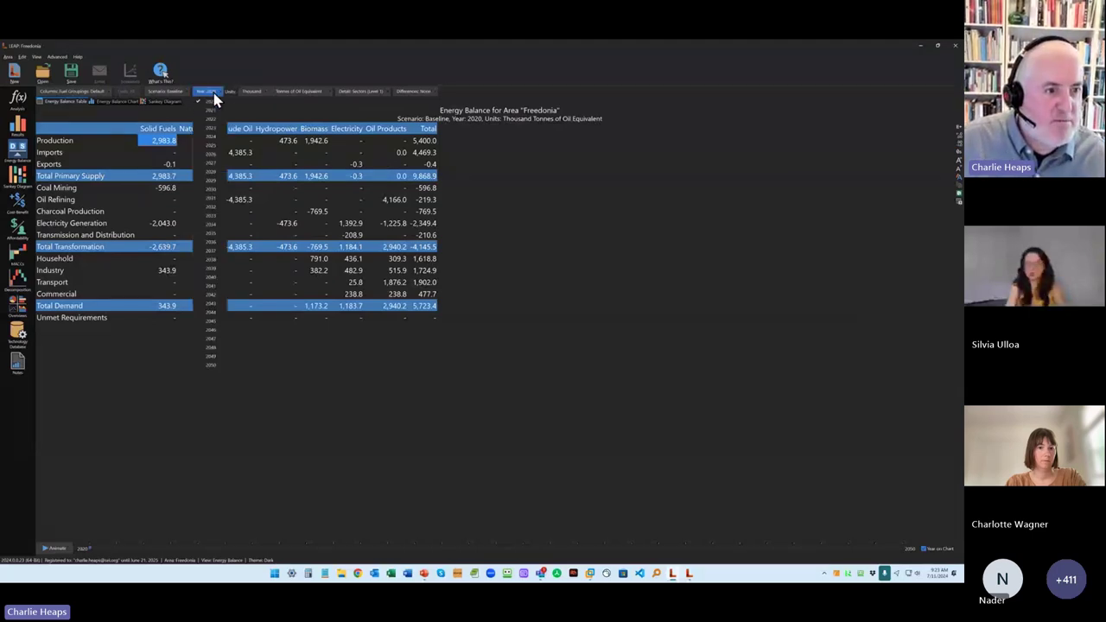
left_click(216, 364)
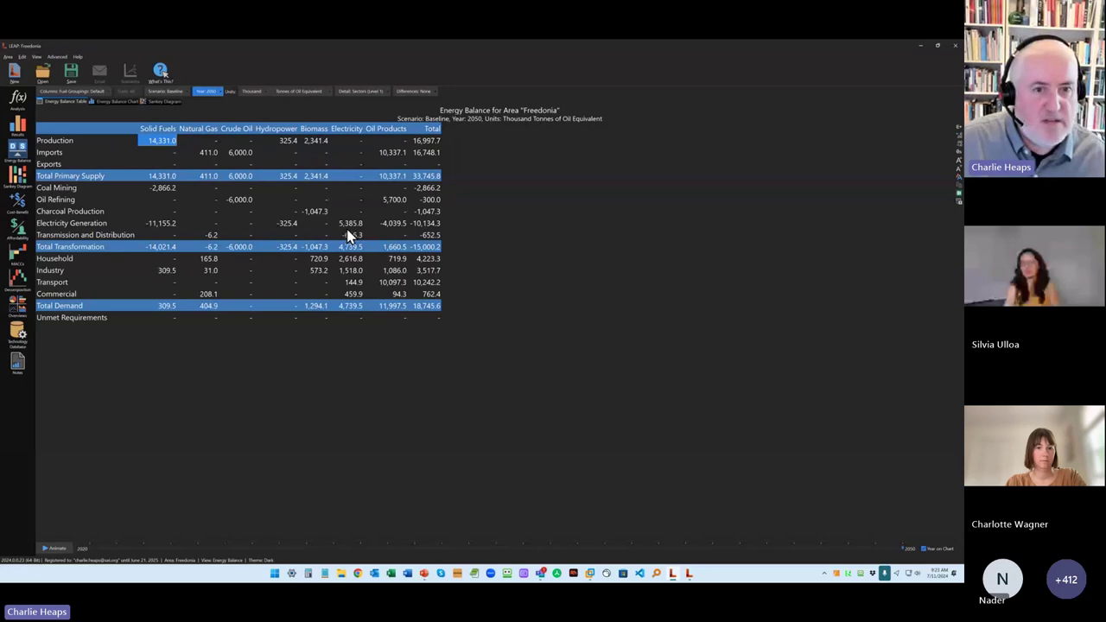
Step: Set the energy balance detail to Sectors, Subsectors, & Level 3 Demands and look through the expanded rows
left_click(371, 93)
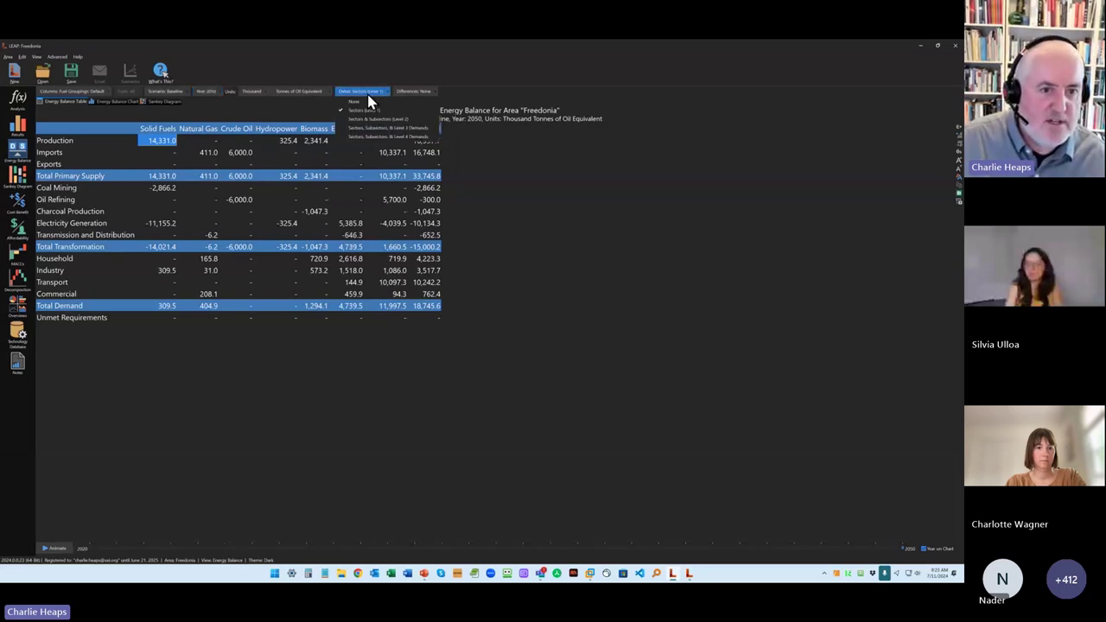
left_click(406, 129)
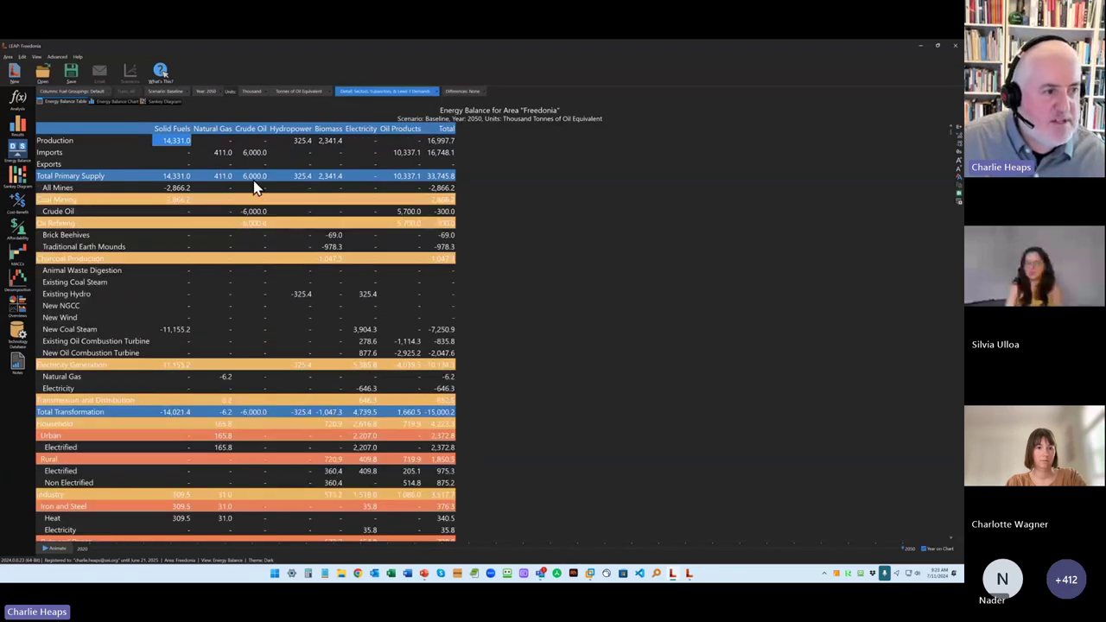
scroll(255, 188, "down", 7)
scroll(255, 189, "up", 2)
scroll(254, 185, "up", 5)
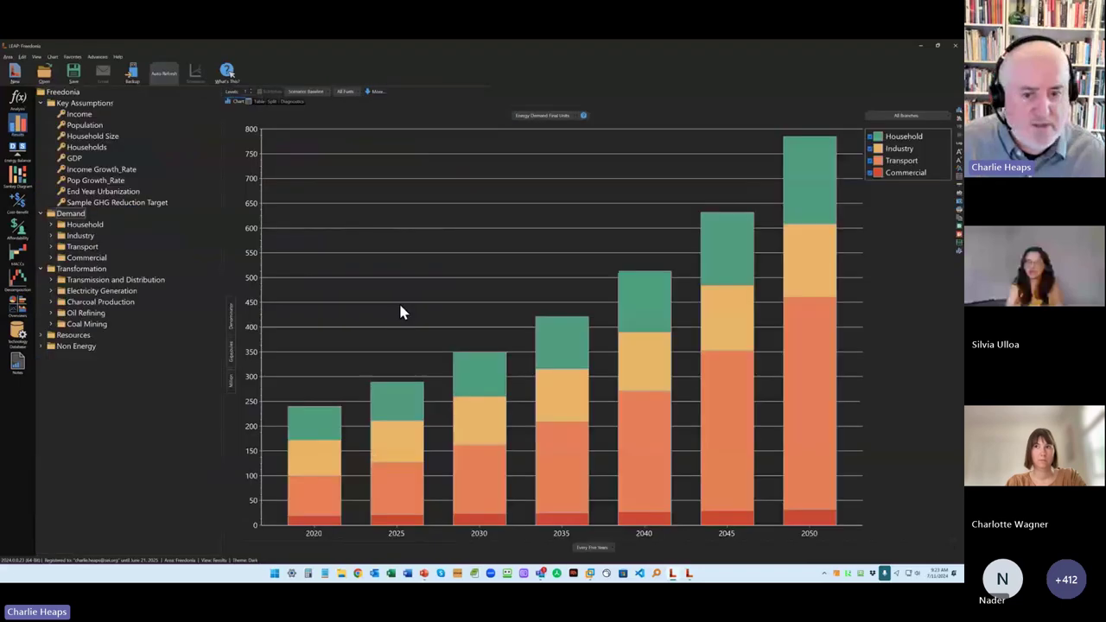
Step: Show the Energy Demand Final Units results as a table without subtotals and shade its values as a heat map
left_click(249, 101)
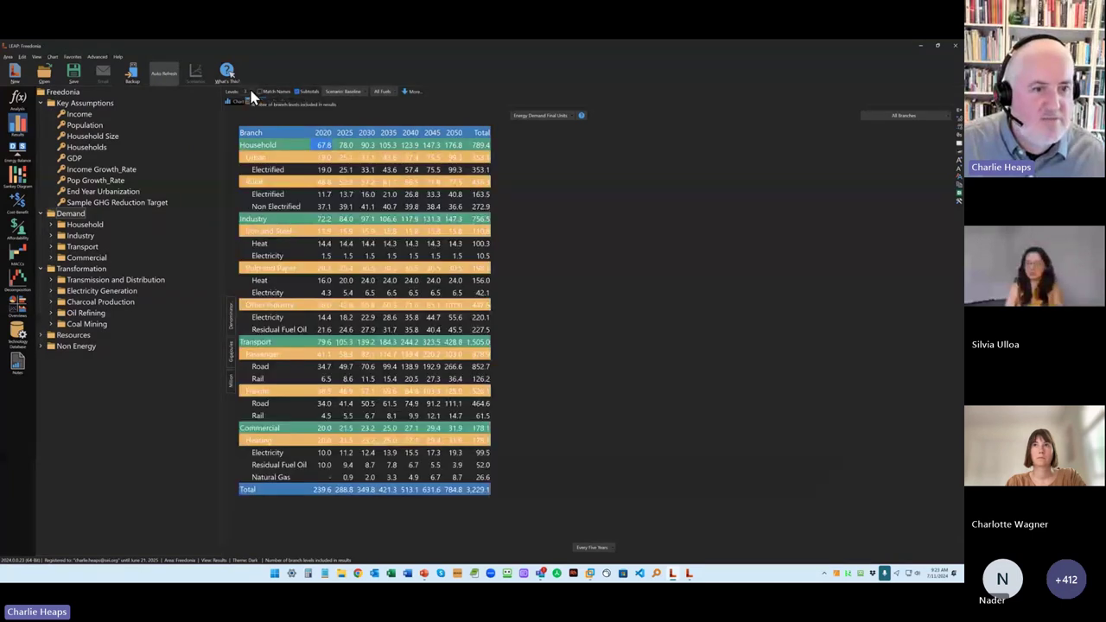
left_click(300, 90)
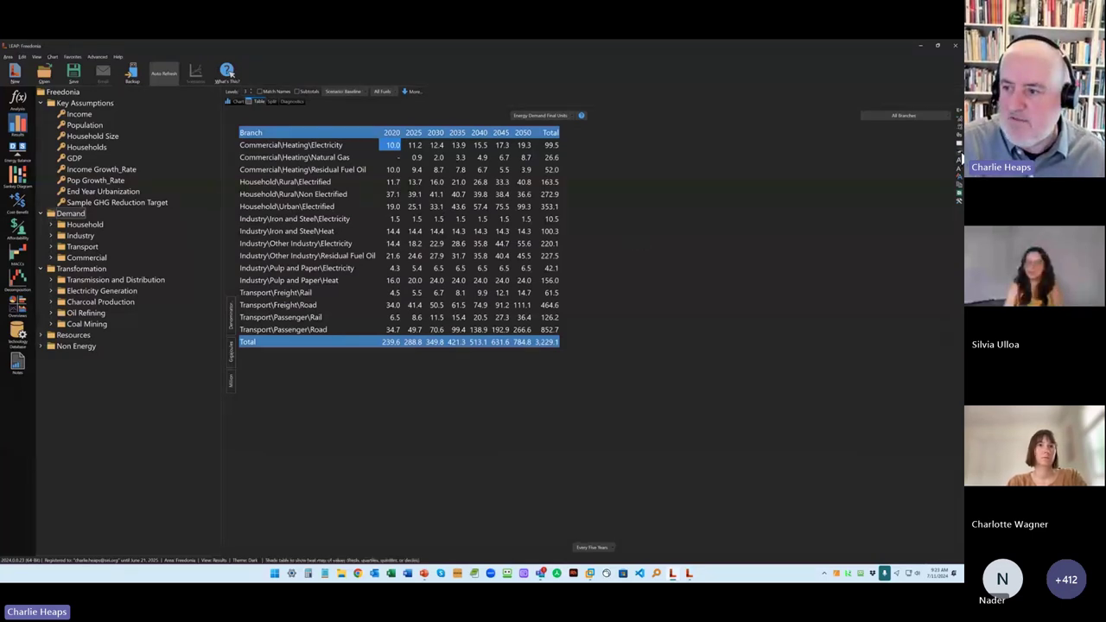
left_click(960, 156)
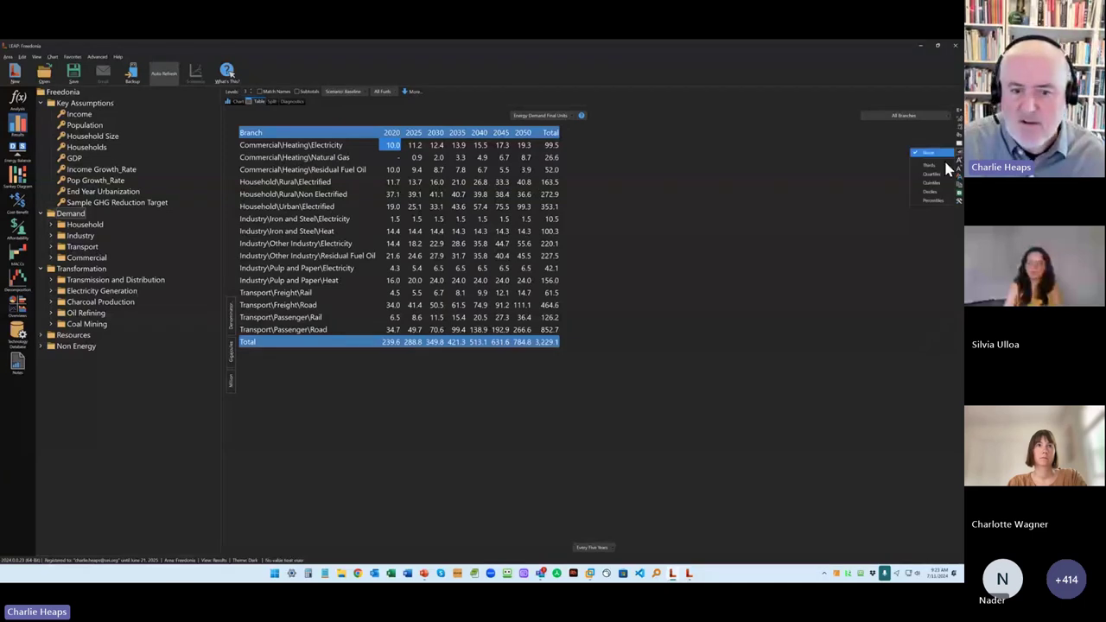
left_click(941, 164)
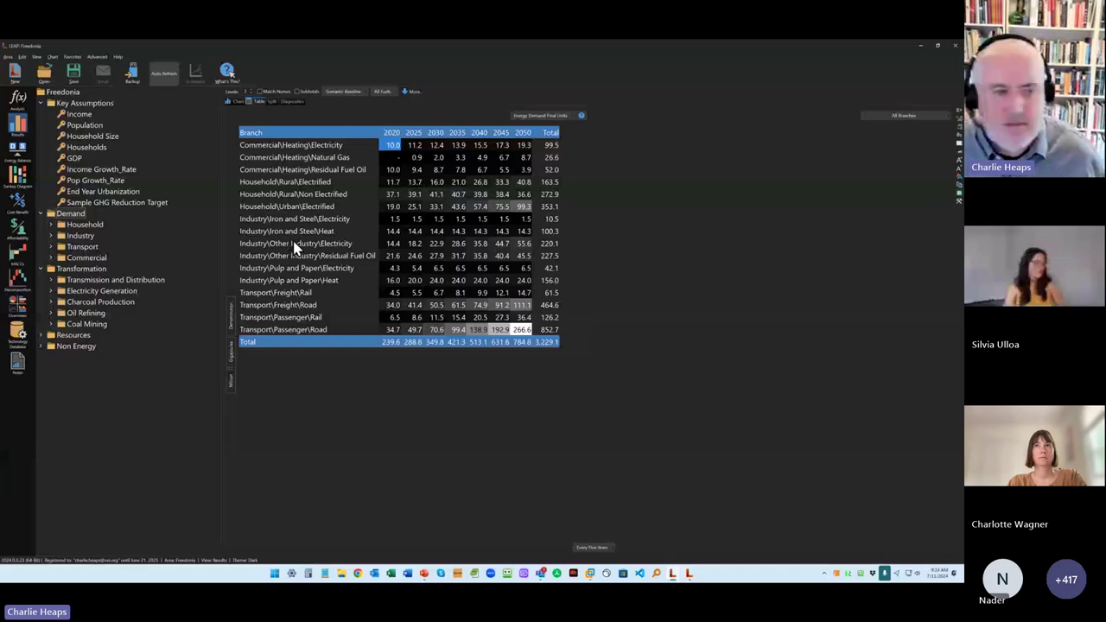
Step: Switch to the LEAP2024 launch webinar presentation in PowerPoint and present the Energy System Optimization Modeling slide
left_click(922, 48)
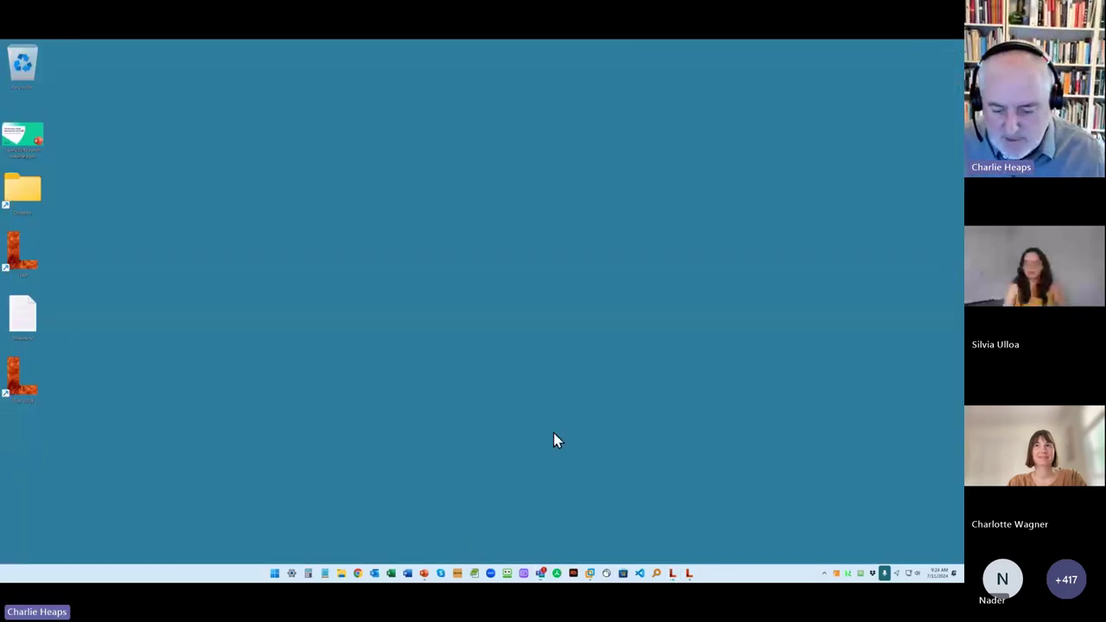
left_click(424, 573)
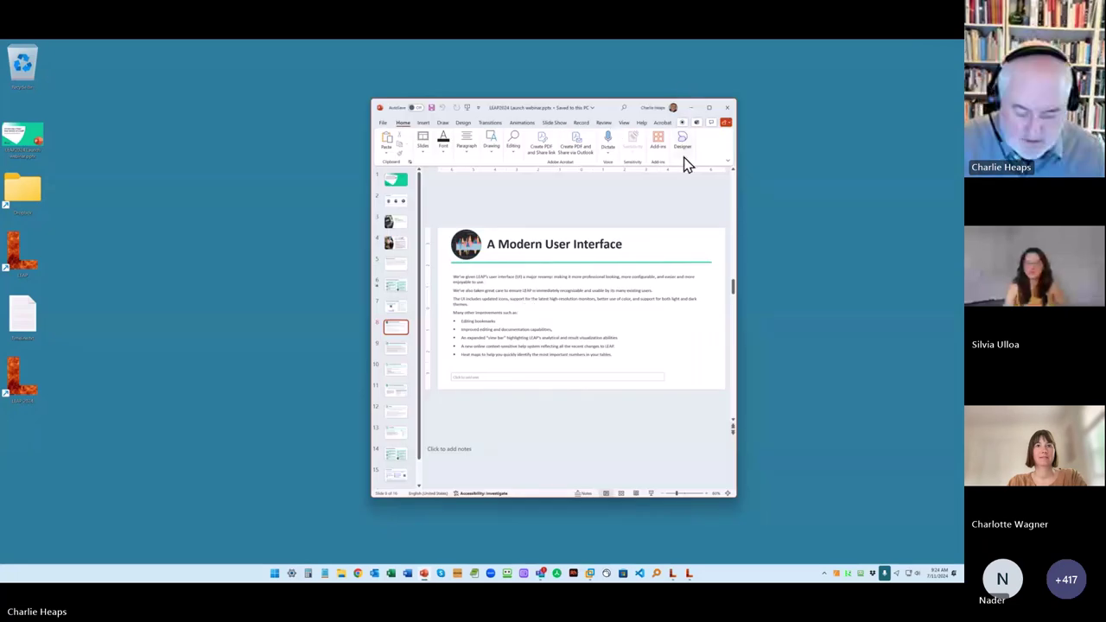
key("shift+F5")
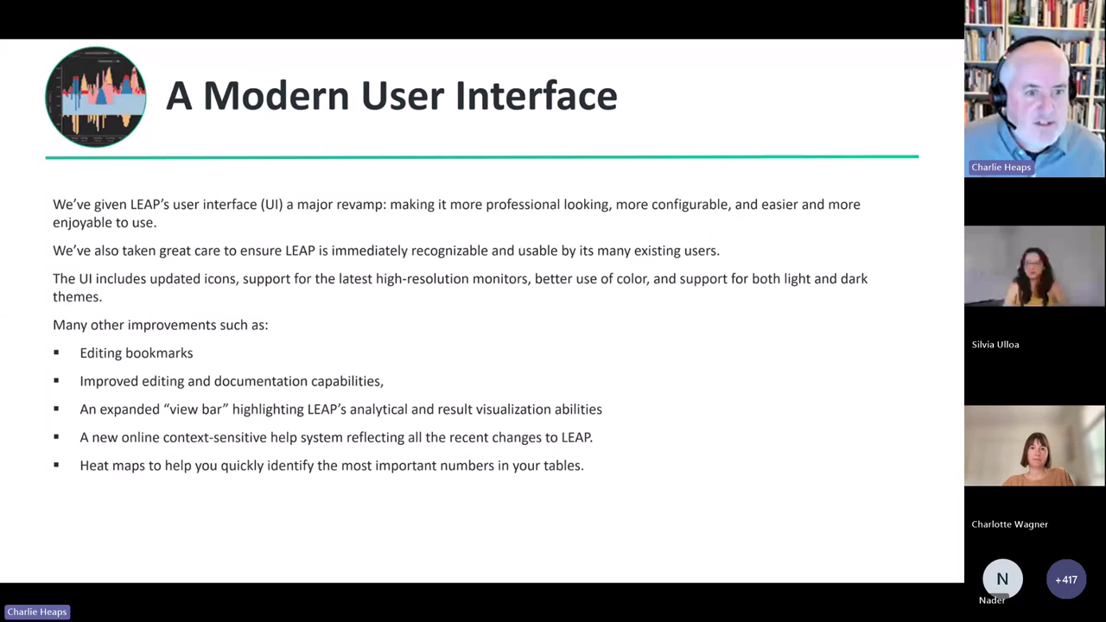
key("Right")
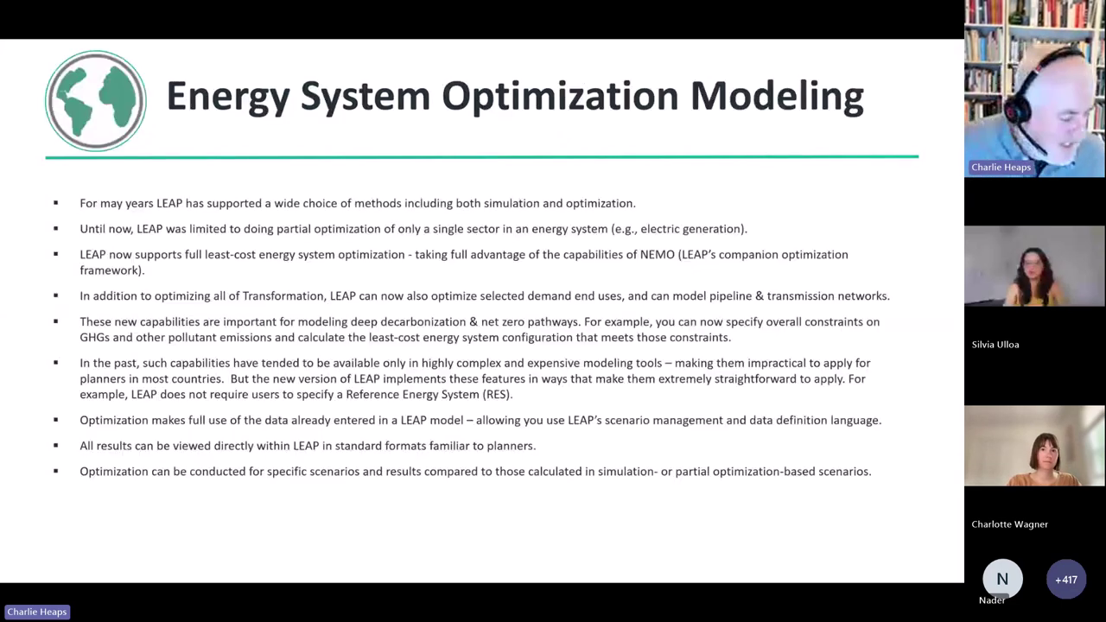
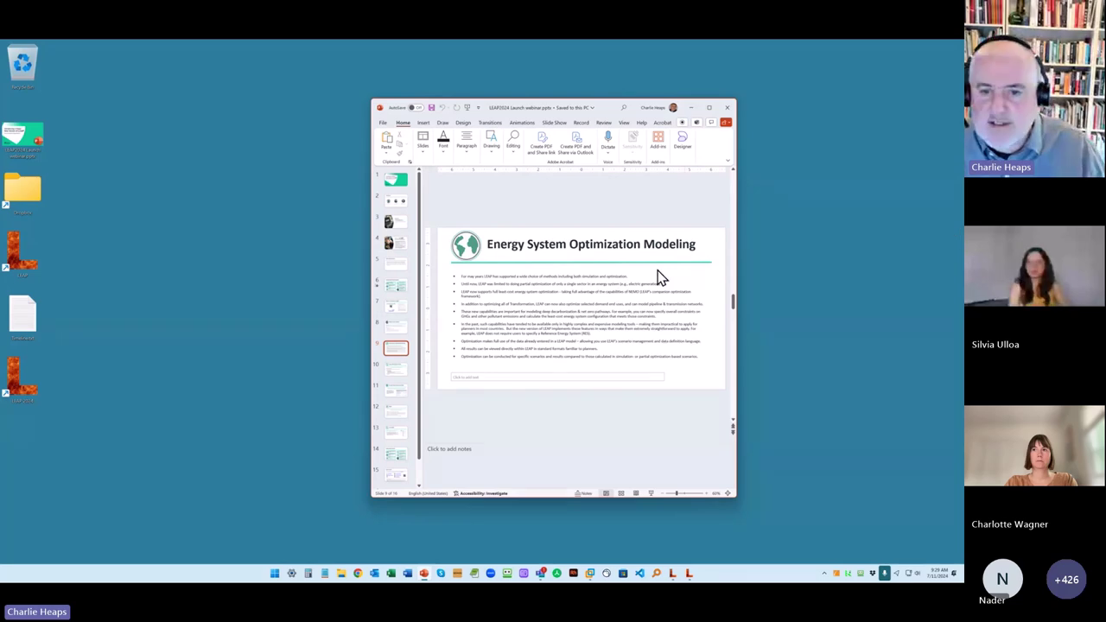
Step: Switch back to LEAP and apply the Light Blue theme
left_click(684, 574)
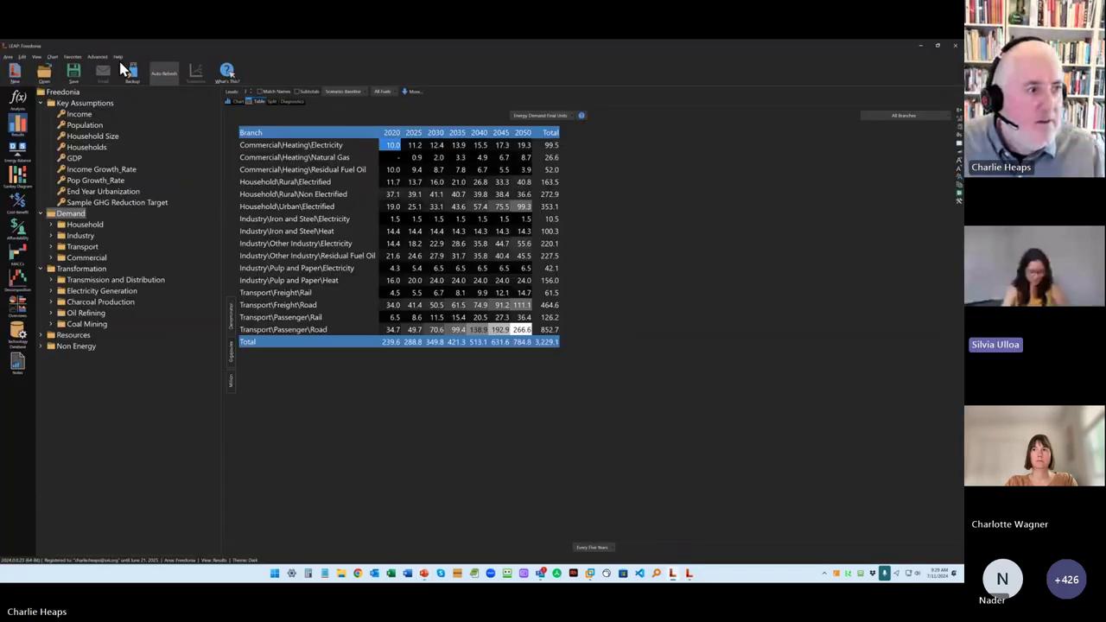
left_click(36, 56)
mouse_move(55, 76)
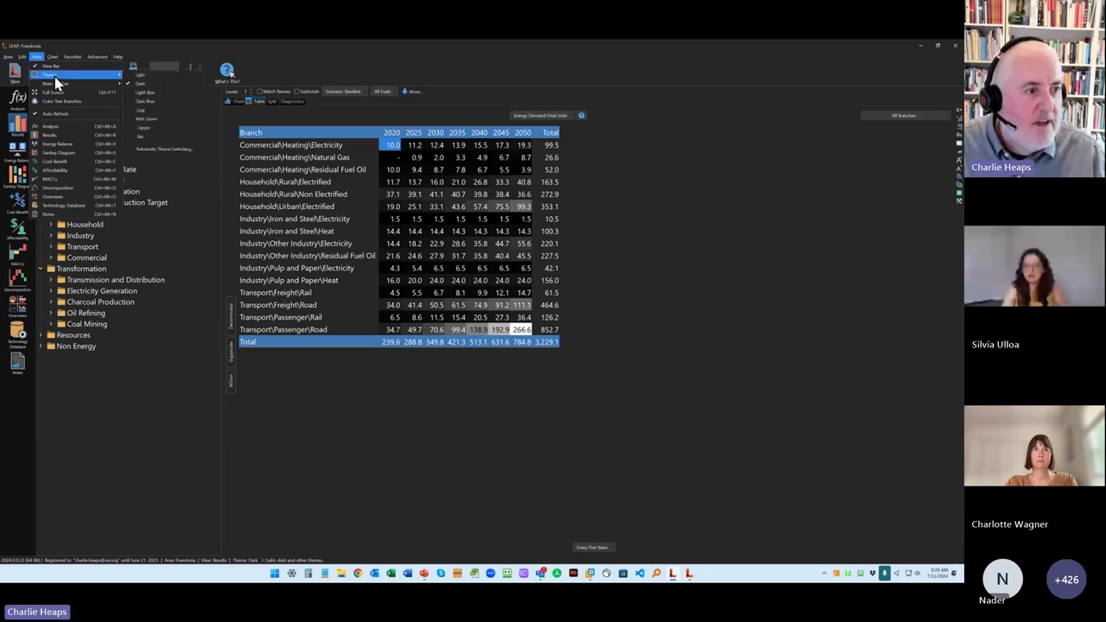
left_click(161, 93)
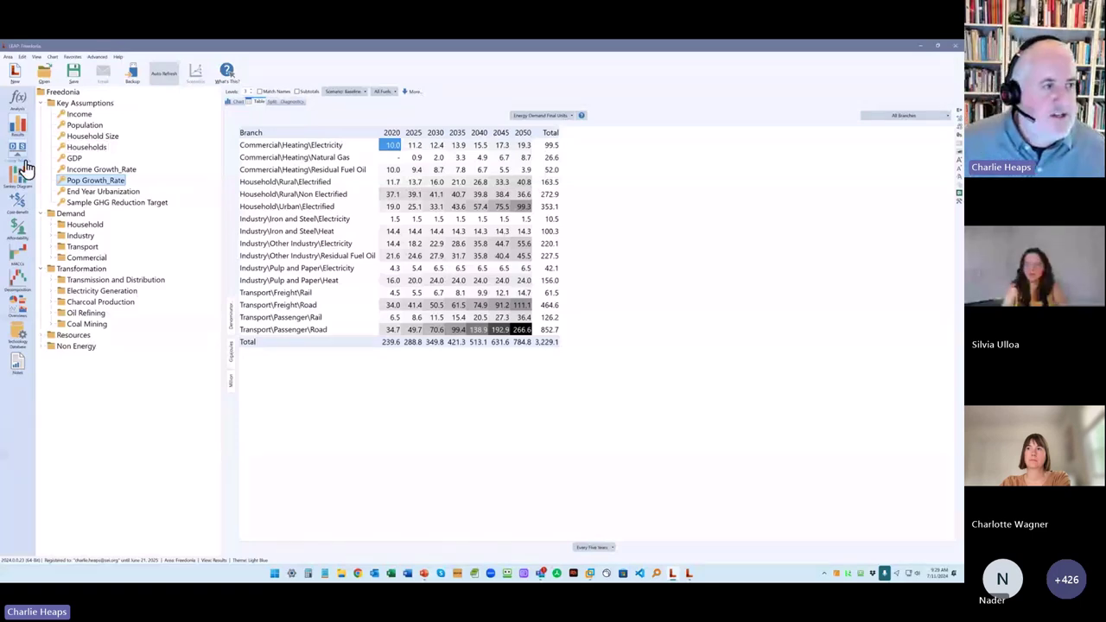
Step: Open the Optimization Demo area, collapse Key Assumptions and select the Natural Gas GT process under Electricity Generation
left_click(48, 77)
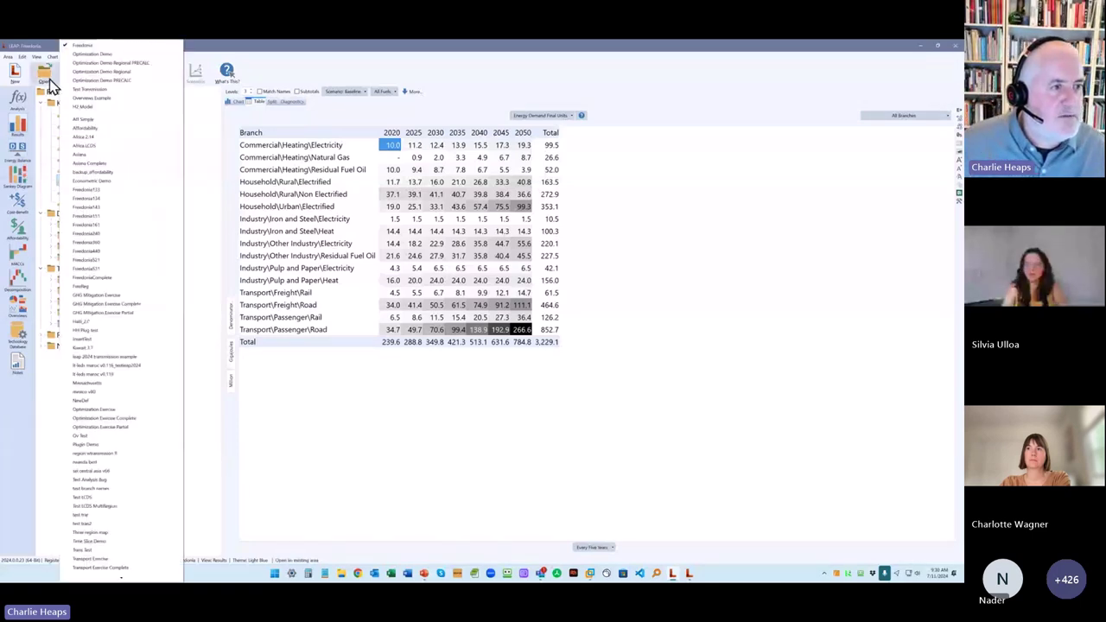
left_click(134, 65)
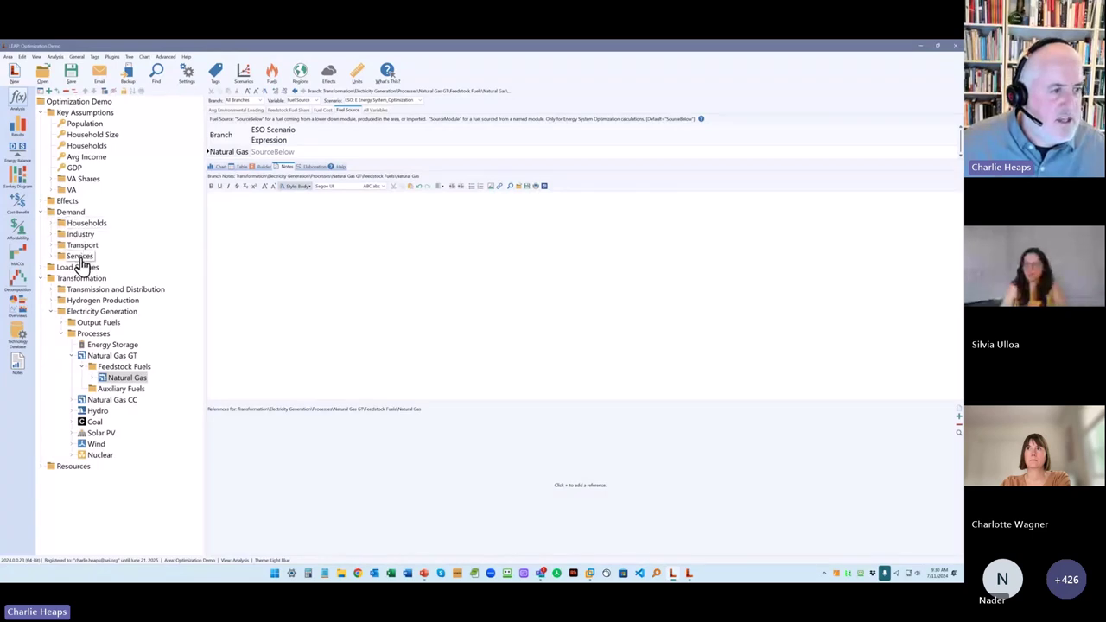
left_click(43, 114)
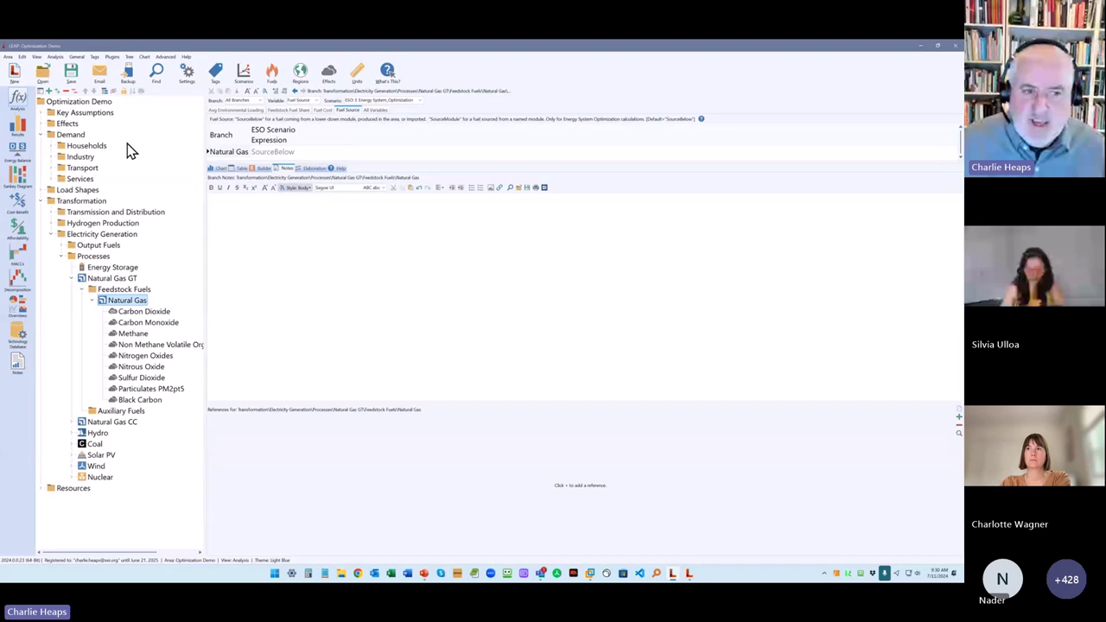
left_click(79, 279)
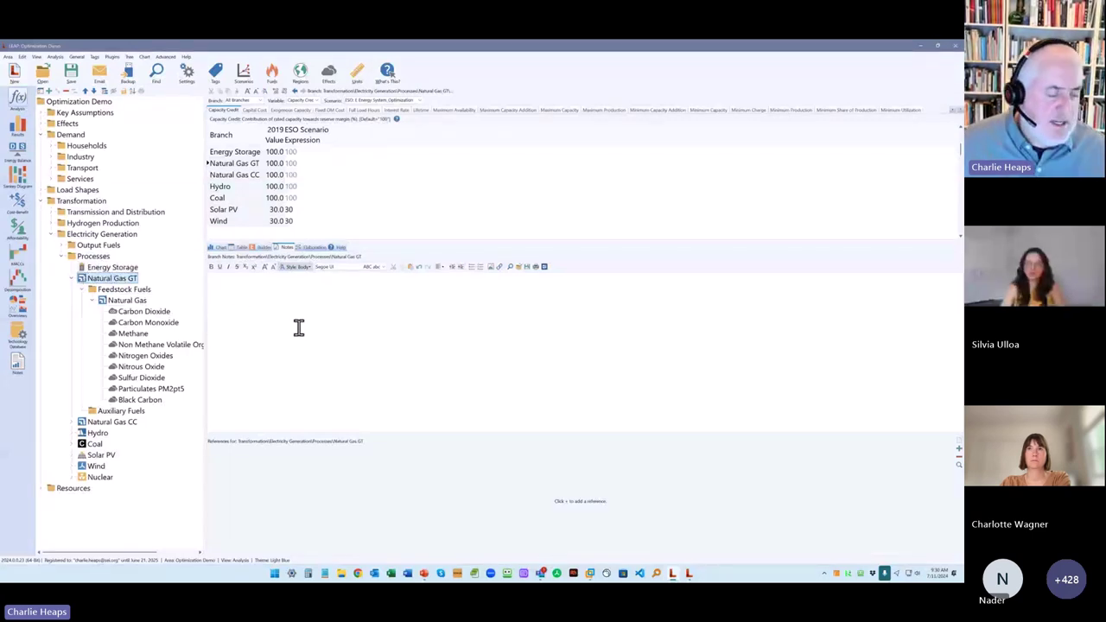
Step: View the Endogenous Capacity and Exogenous Capacity data of the electricity processes for the Official Plans Simulation scenario
left_click(374, 99)
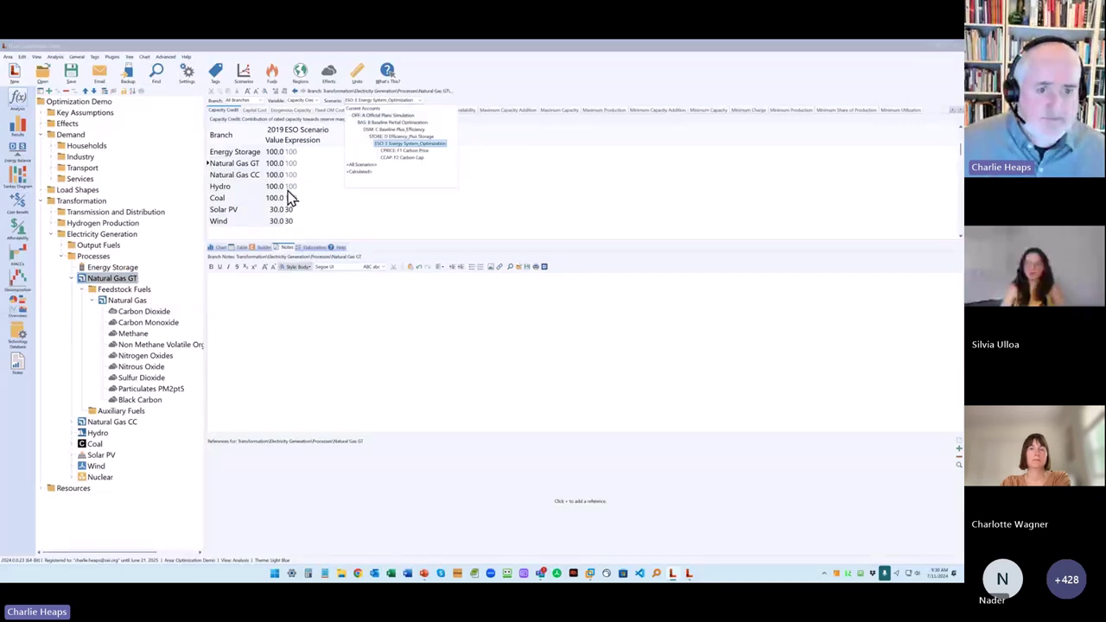
left_click(403, 116)
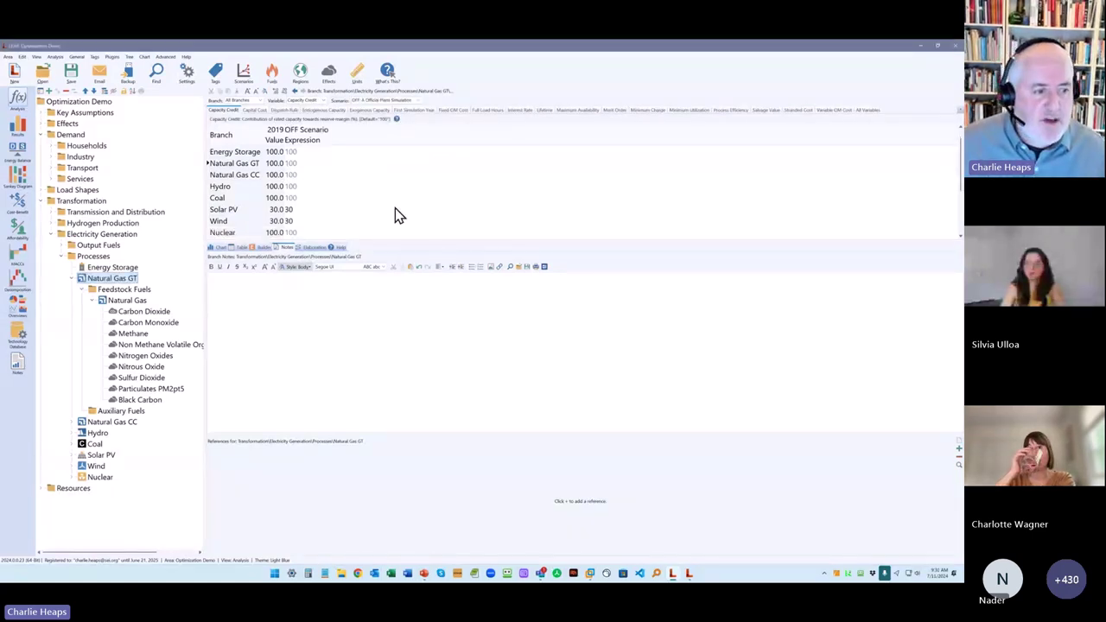
left_click(388, 99)
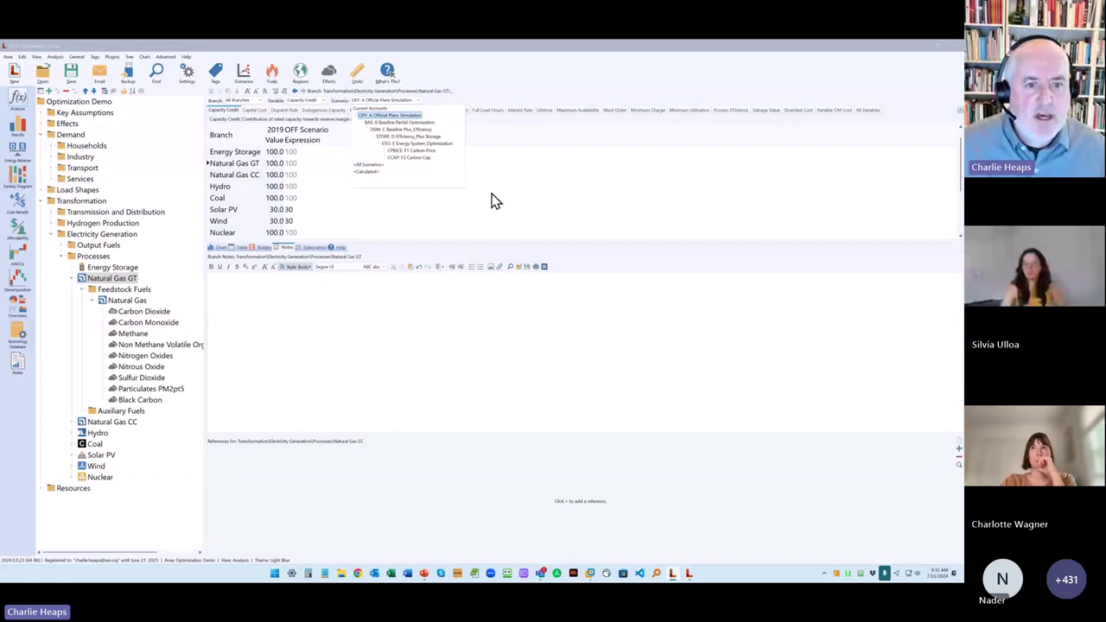
left_click(453, 144)
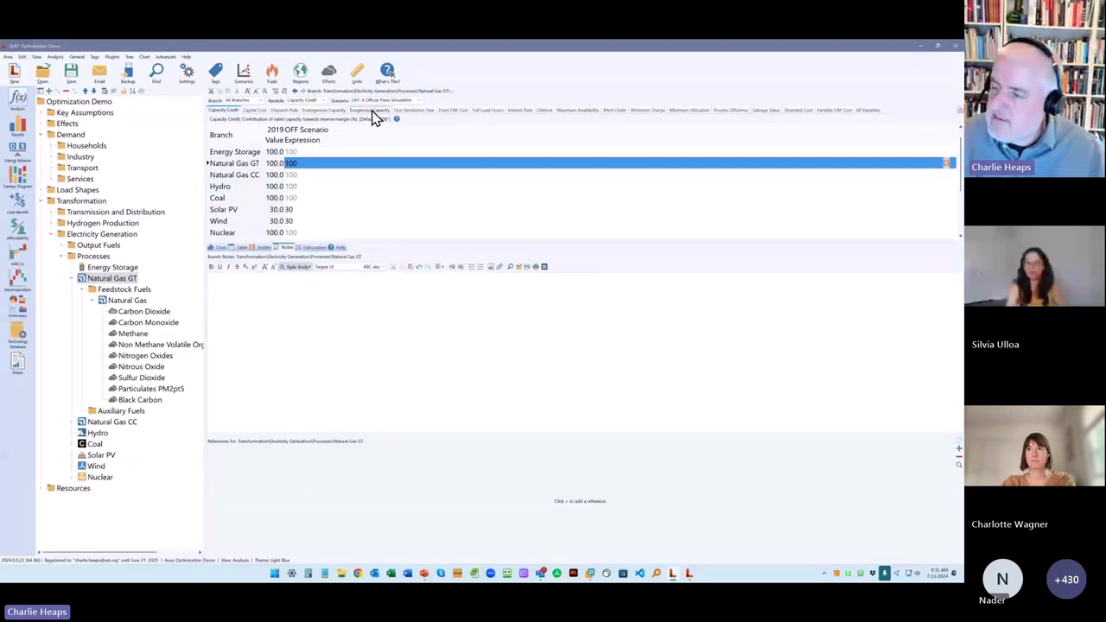
left_click(322, 110)
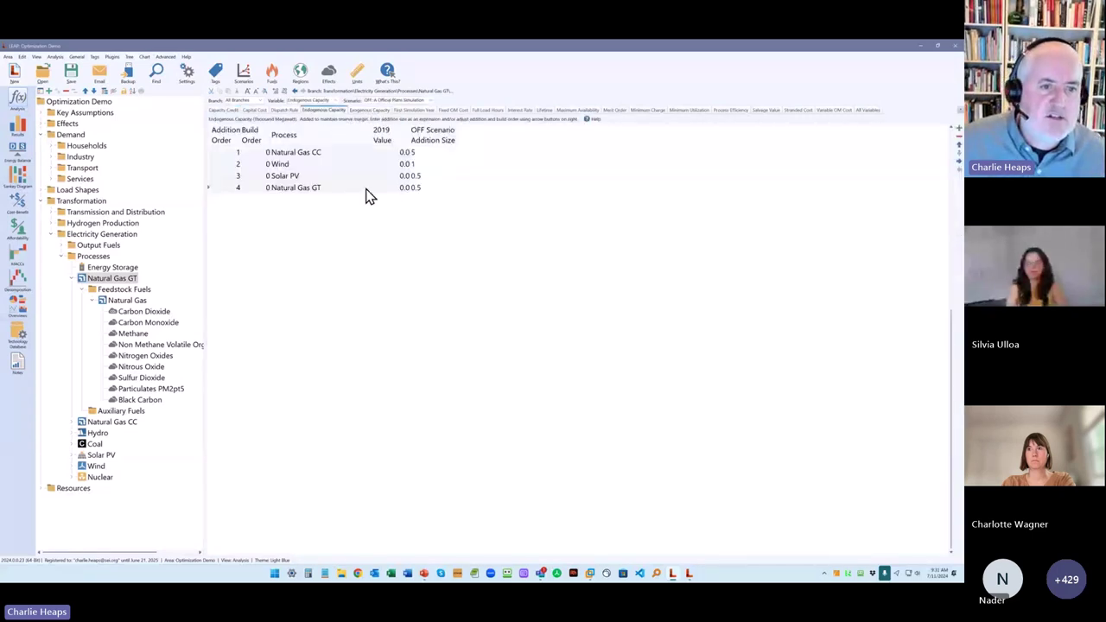
left_click(386, 110)
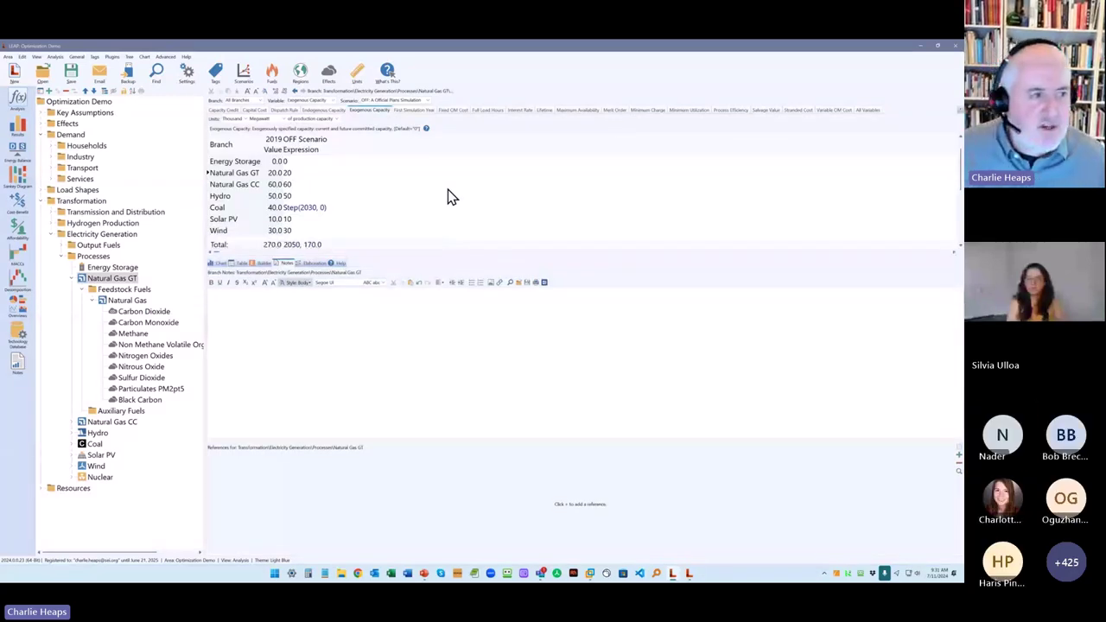
Step: Show the Outputs by Output Fuel results chart for the A Official Plans Simulation scenario
left_click(22, 136)
left_click(324, 92)
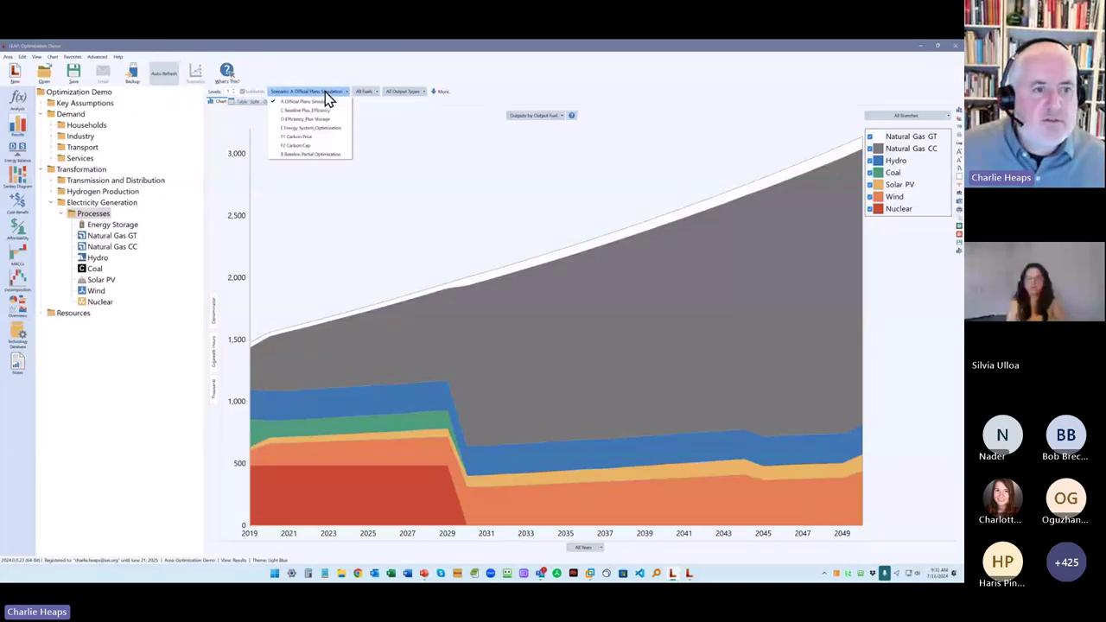
left_click(316, 103)
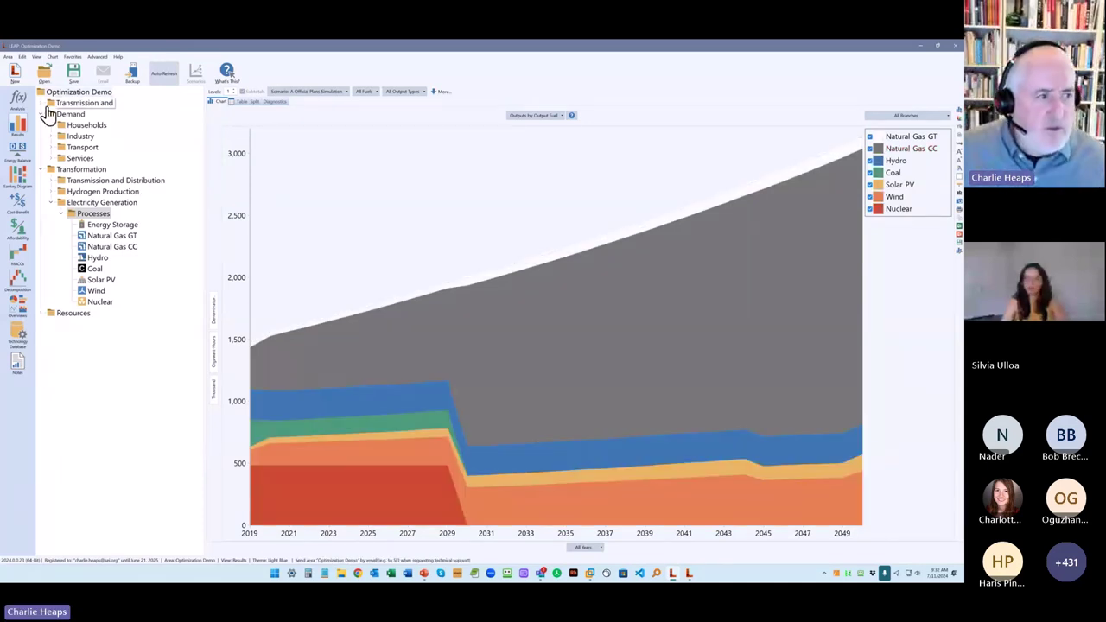
Step: Examine the Electricity Generation module's Optimize setting and its process data in the Analysis view for the B Baseline Partial Optimization scenario
left_click(14, 100)
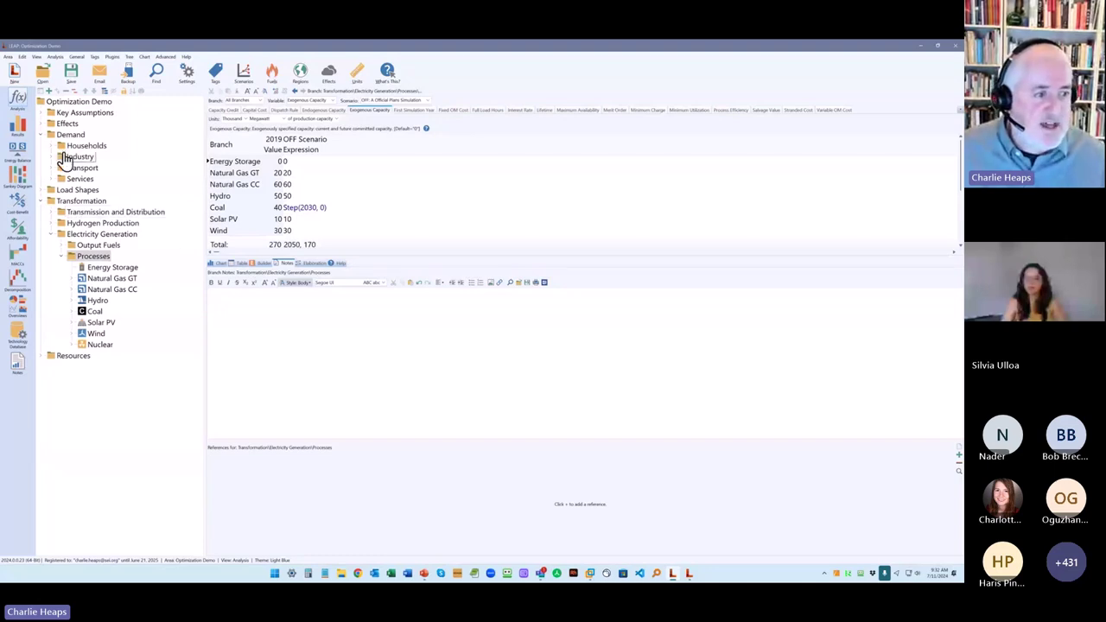
left_click(386, 100)
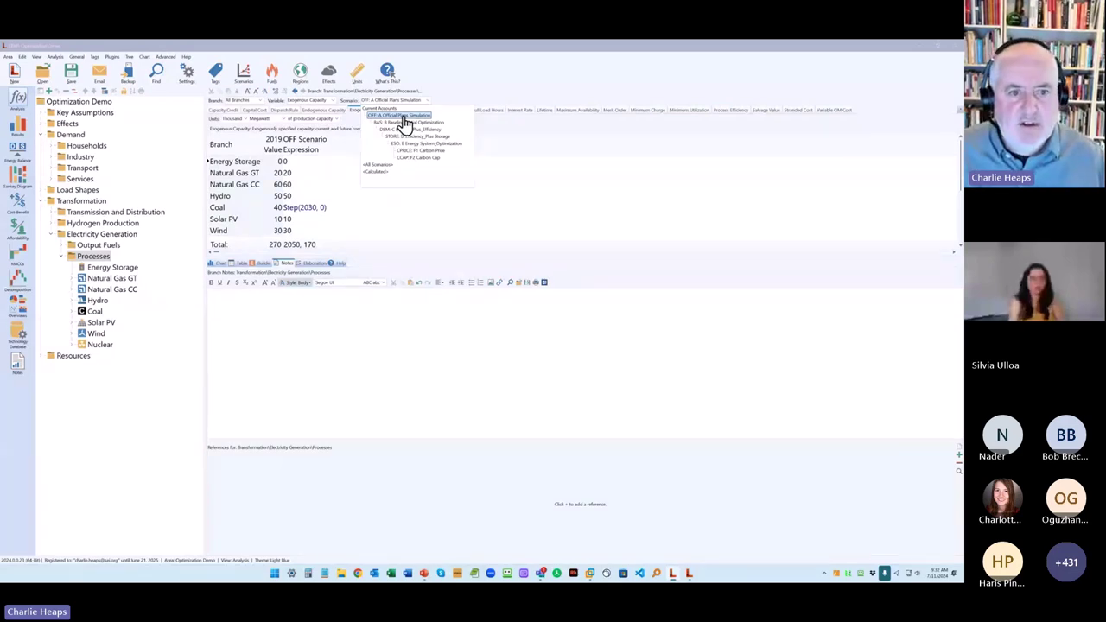
left_click(405, 123)
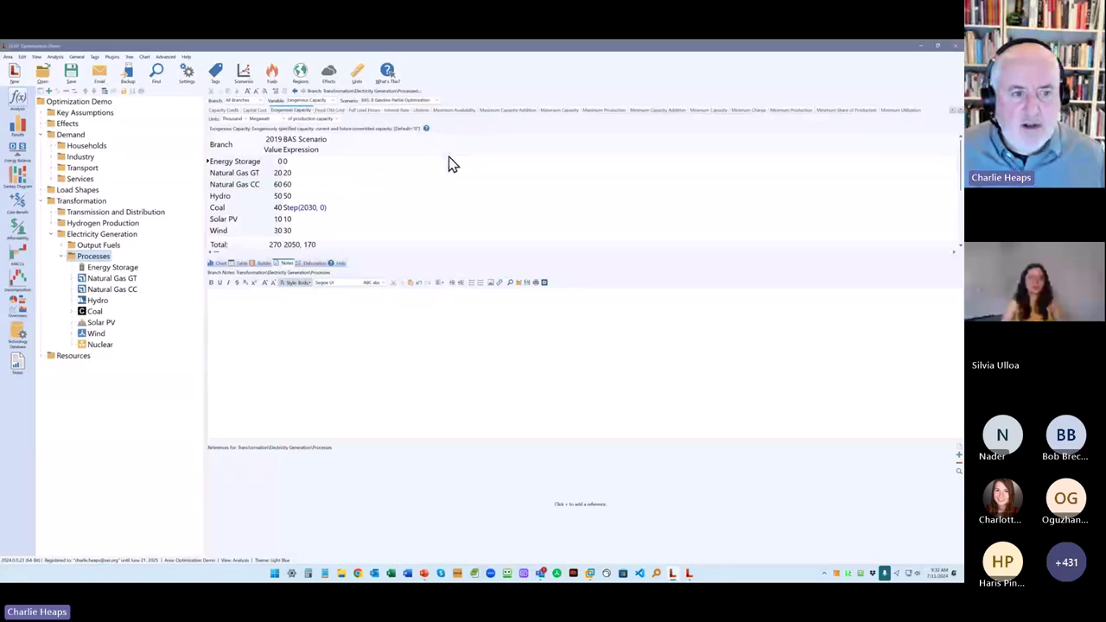
left_click(105, 236)
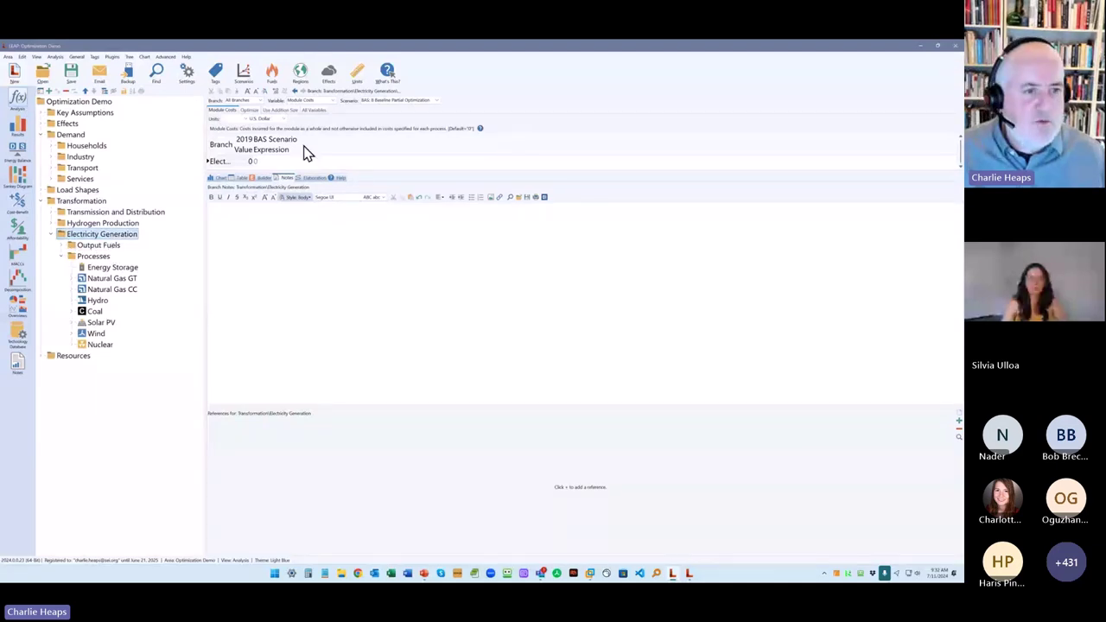
left_click(250, 111)
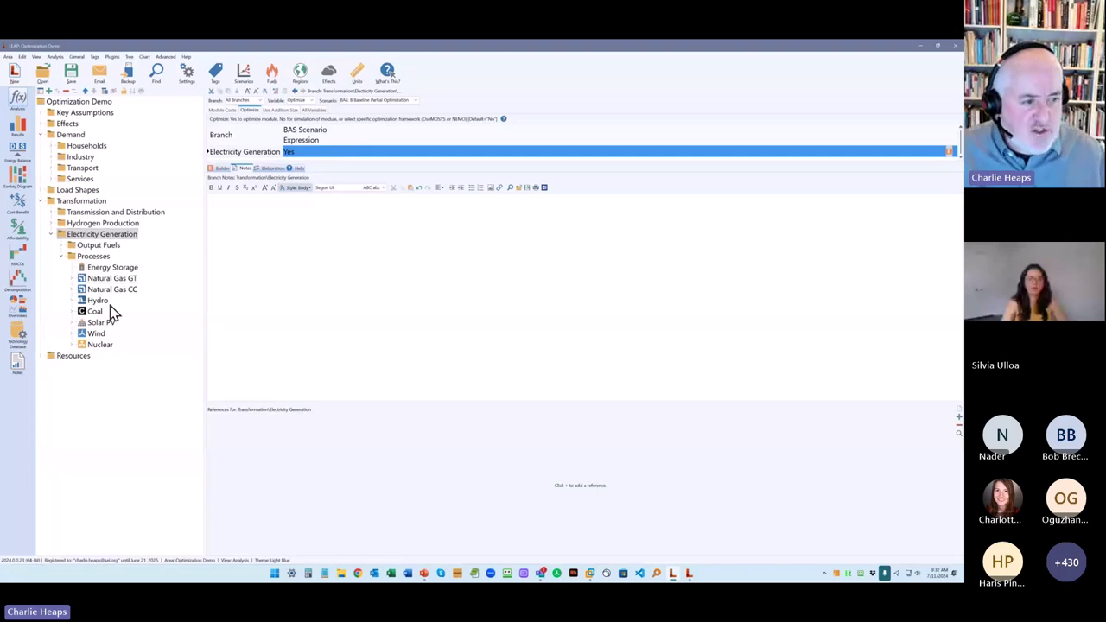
left_click(69, 256)
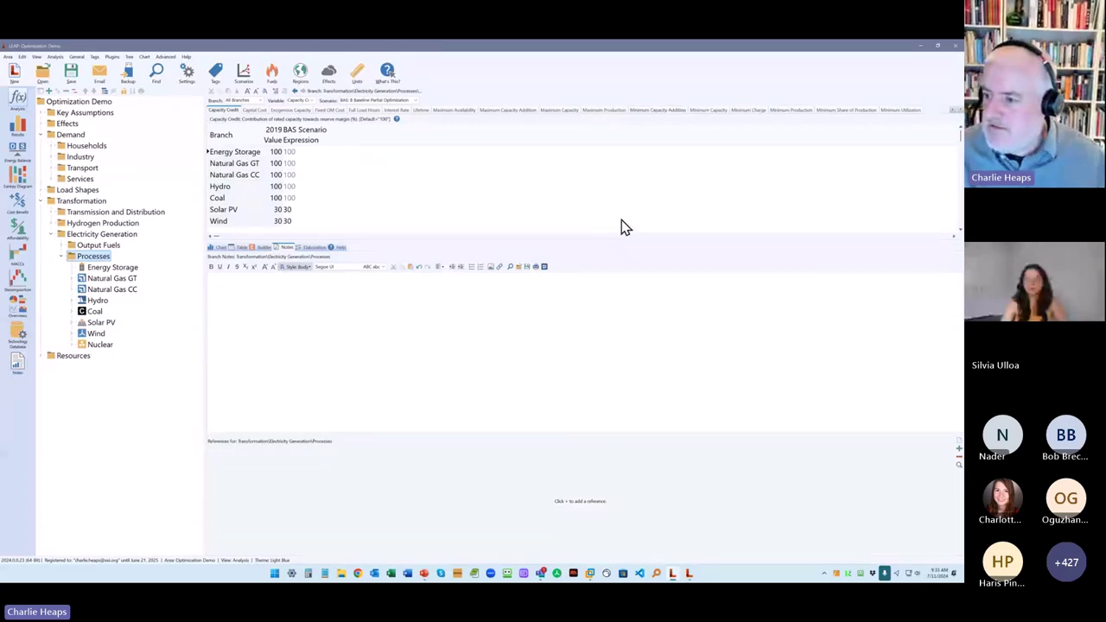
Step: Show the electricity generation results chart for the E Energy_System_Optimization scenario
left_click(20, 131)
left_click(318, 95)
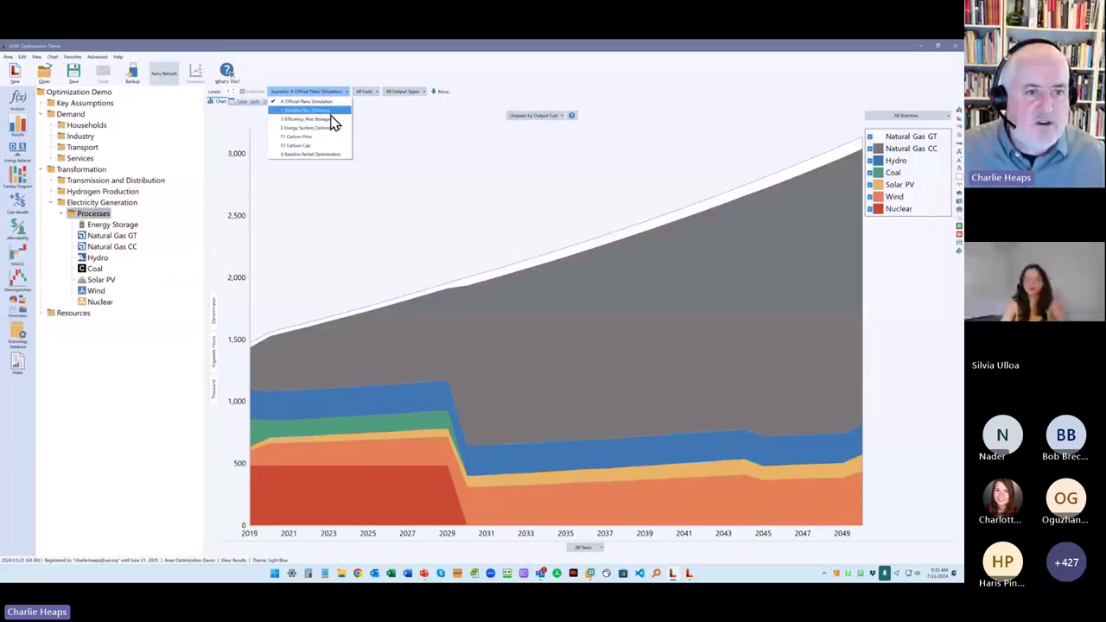
left_click(340, 131)
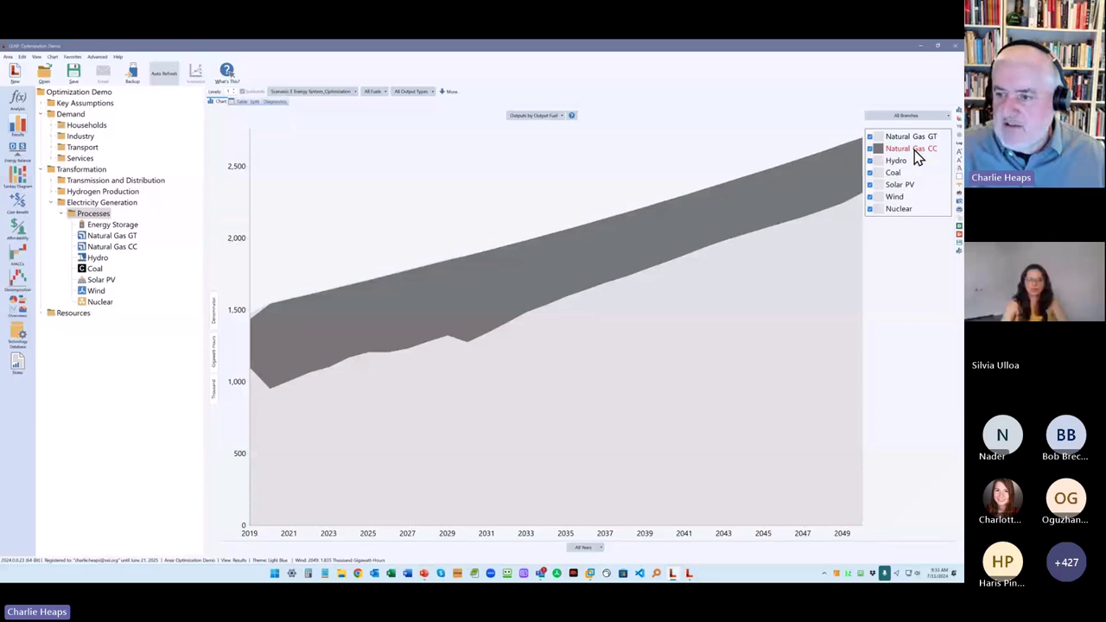
Step: Inspect the Energy System Optimization setting on the Optimization Demo root branch in the Analysis view
left_click(25, 104)
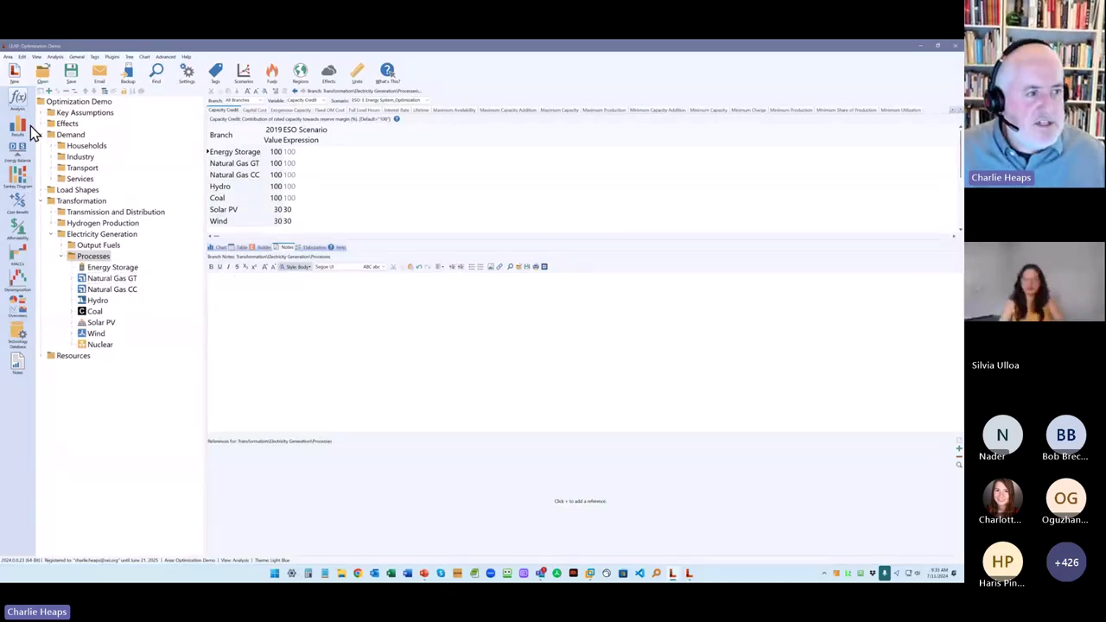
left_click(84, 103)
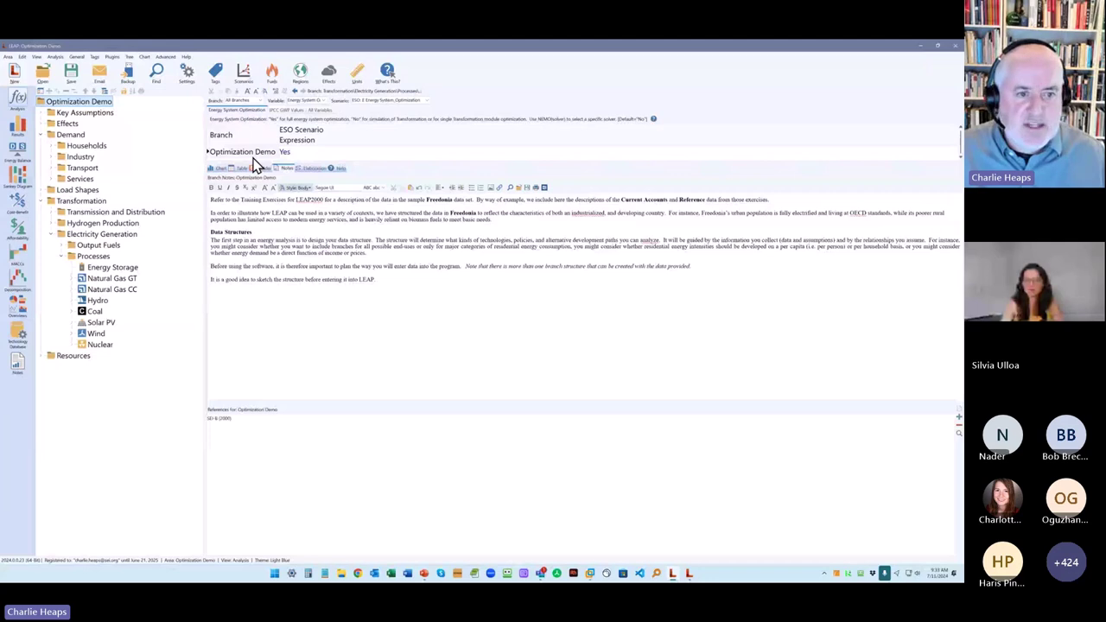
left_click(253, 160)
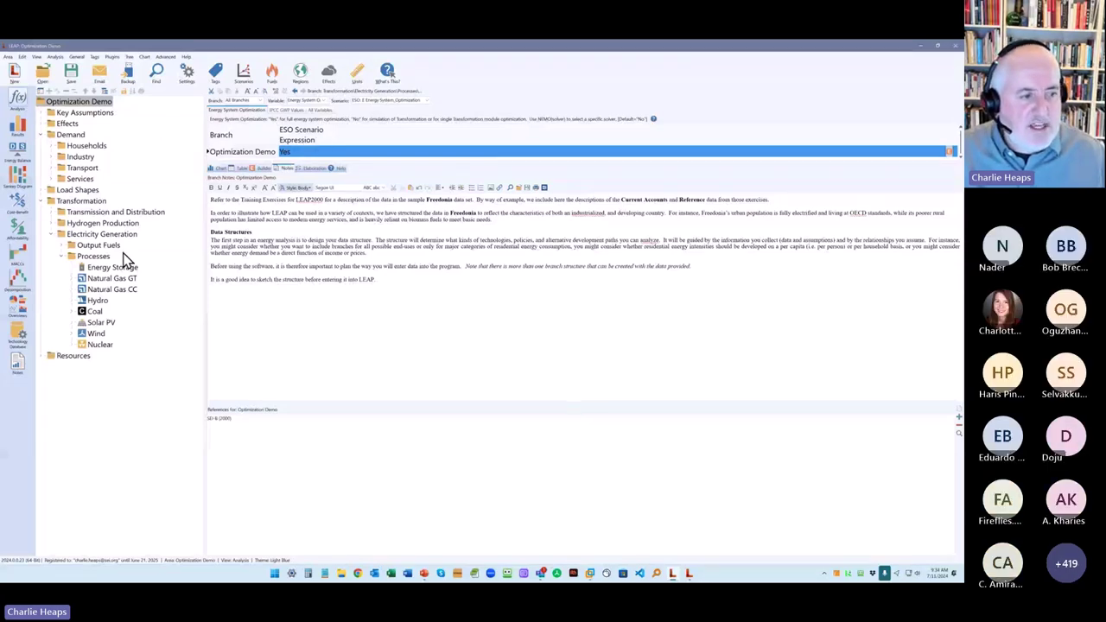
Step: Expand the Hydrogen Production, Transmission and Distribution, Resources and Households branches to examine their contents
left_click(50, 223)
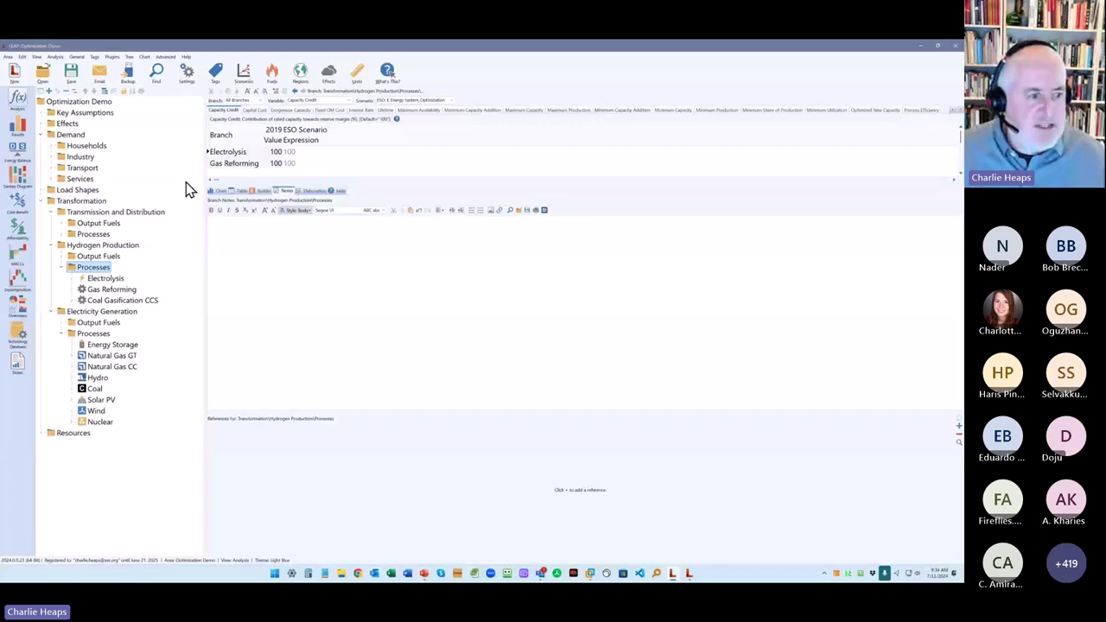
left_click(80, 213)
left_click(61, 234)
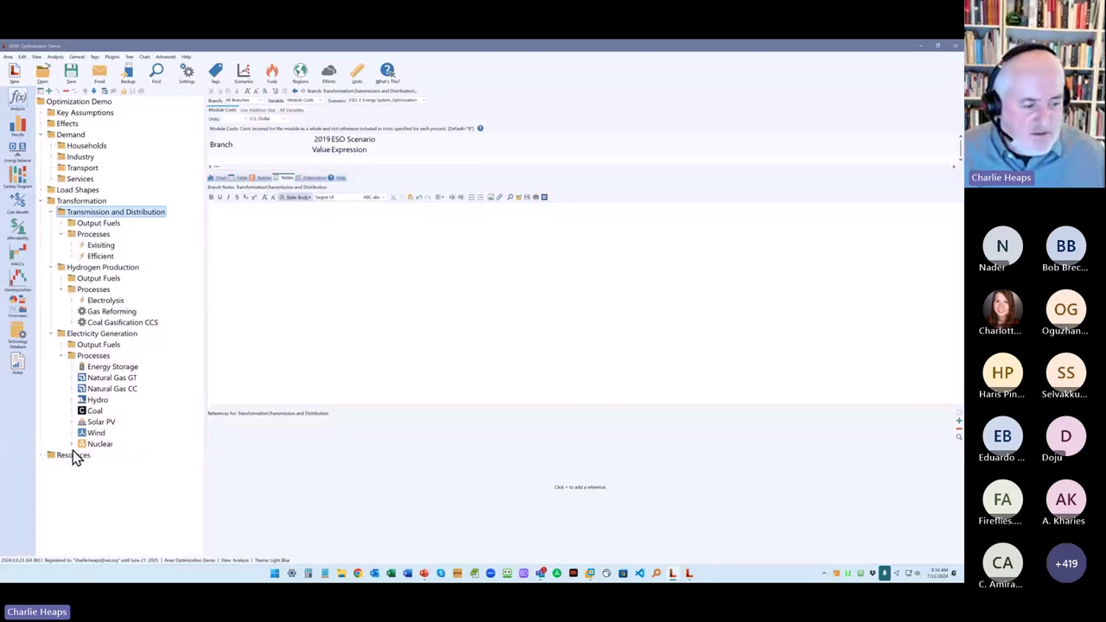
left_click(42, 456)
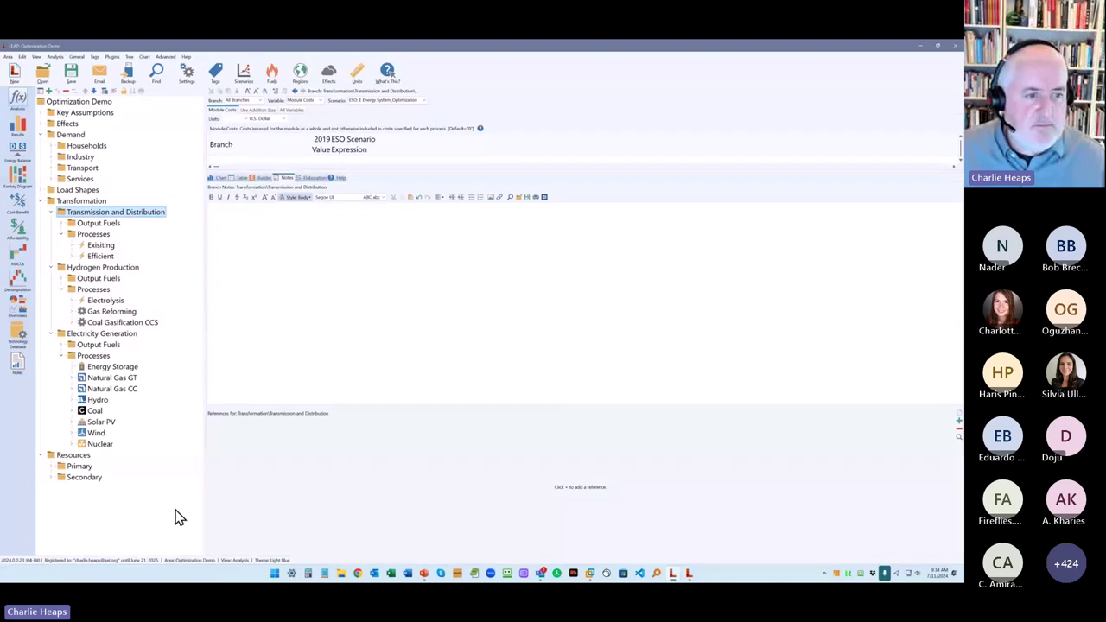
left_click(50, 145)
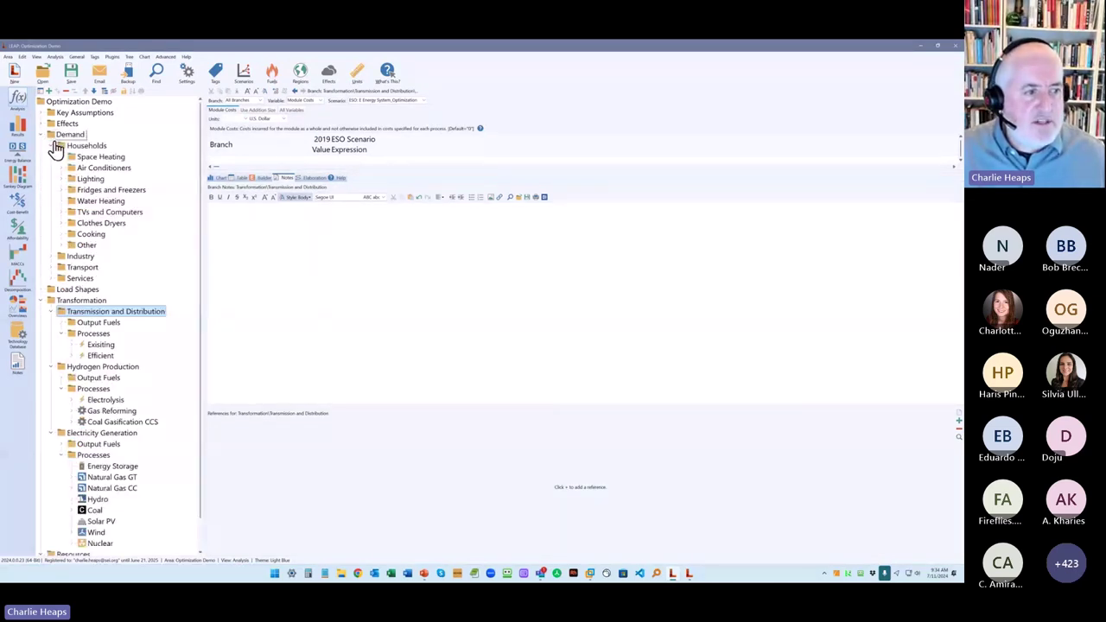
Step: Expand the Space Heating and Air Conditioners branches under Households and examine the Space Heating activity level expressions
left_click(61, 156)
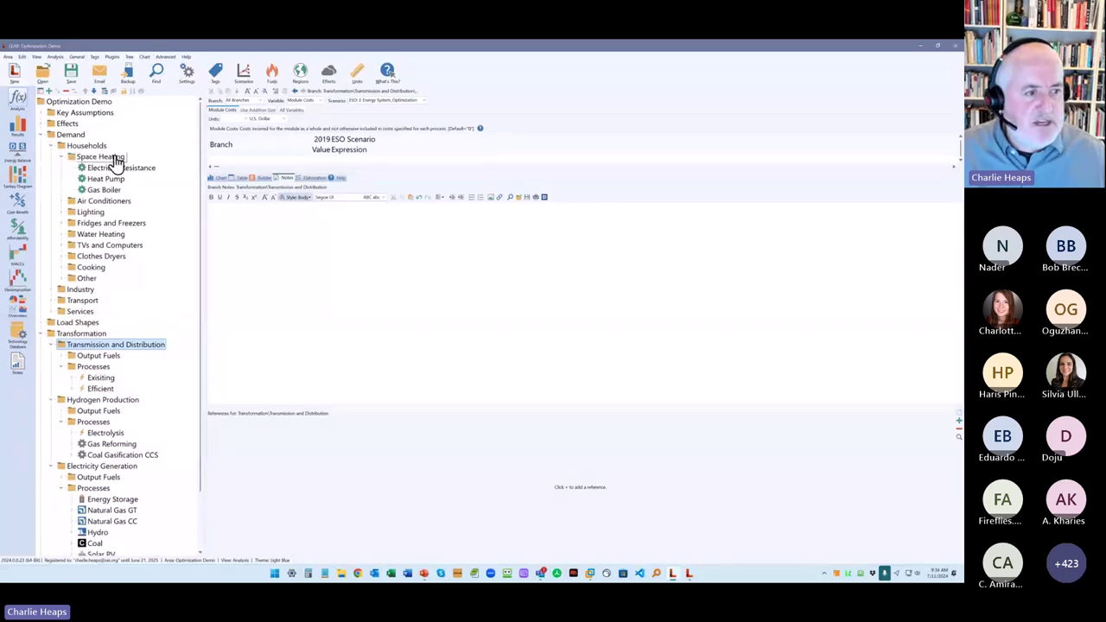
left_click(116, 160)
left_click(62, 201)
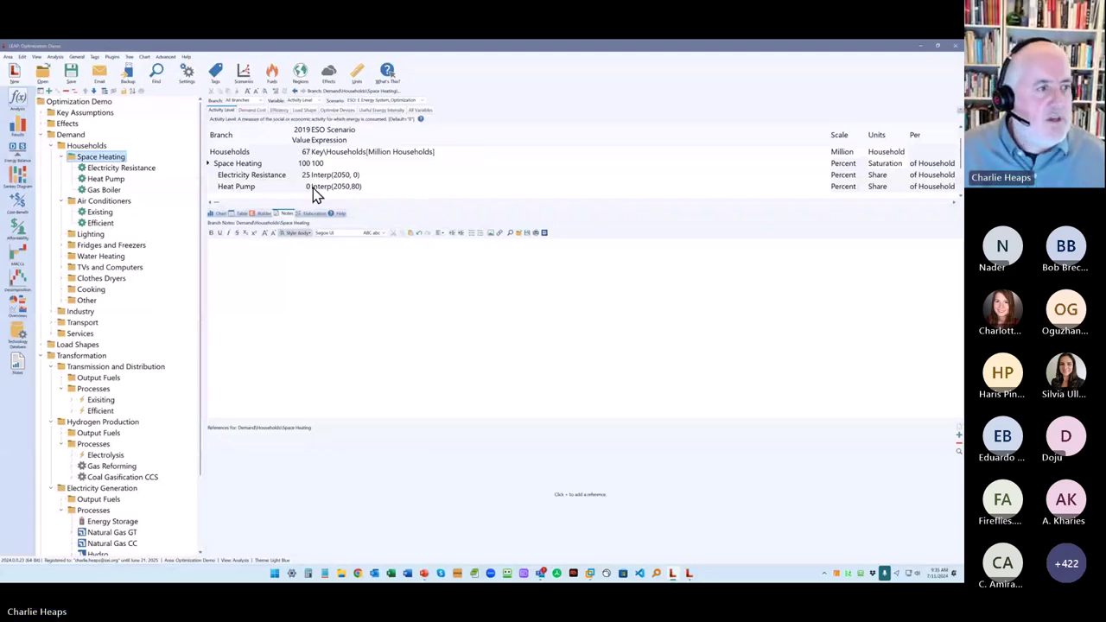
Step: Return to the electricity generation results chart and keep E Energy_System_Optimization as the displayed scenario
left_click(17, 130)
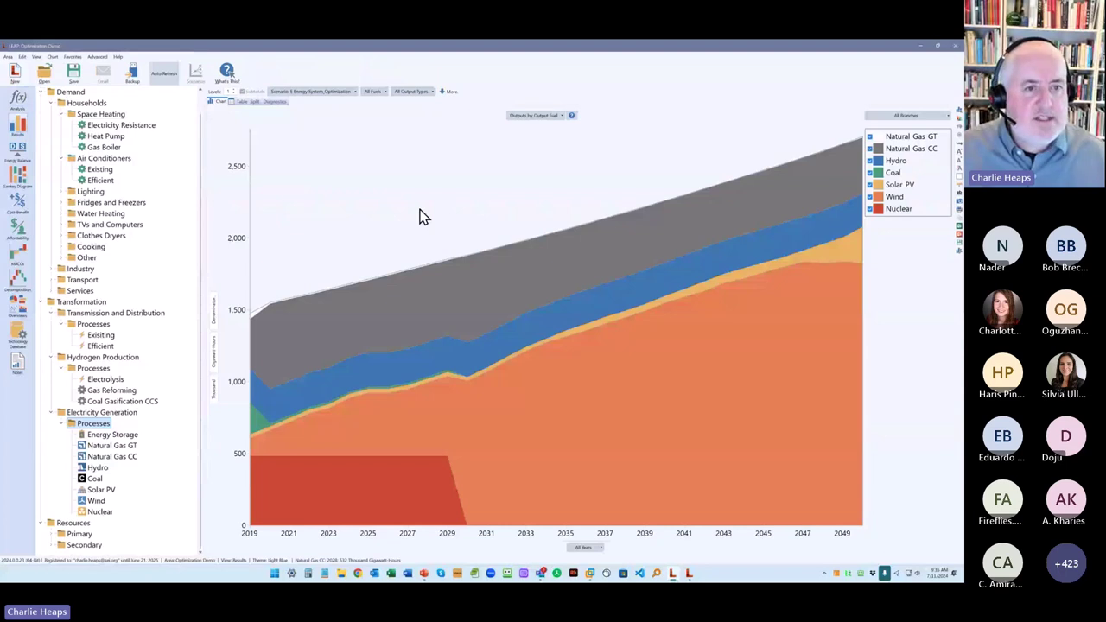
left_click(312, 92)
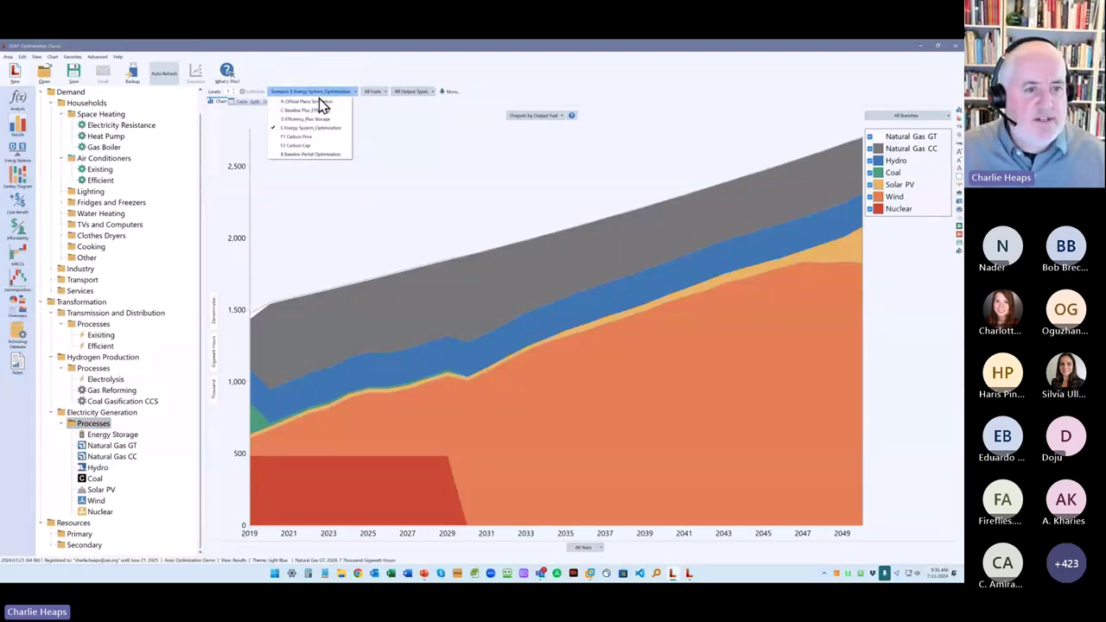
left_click(324, 126)
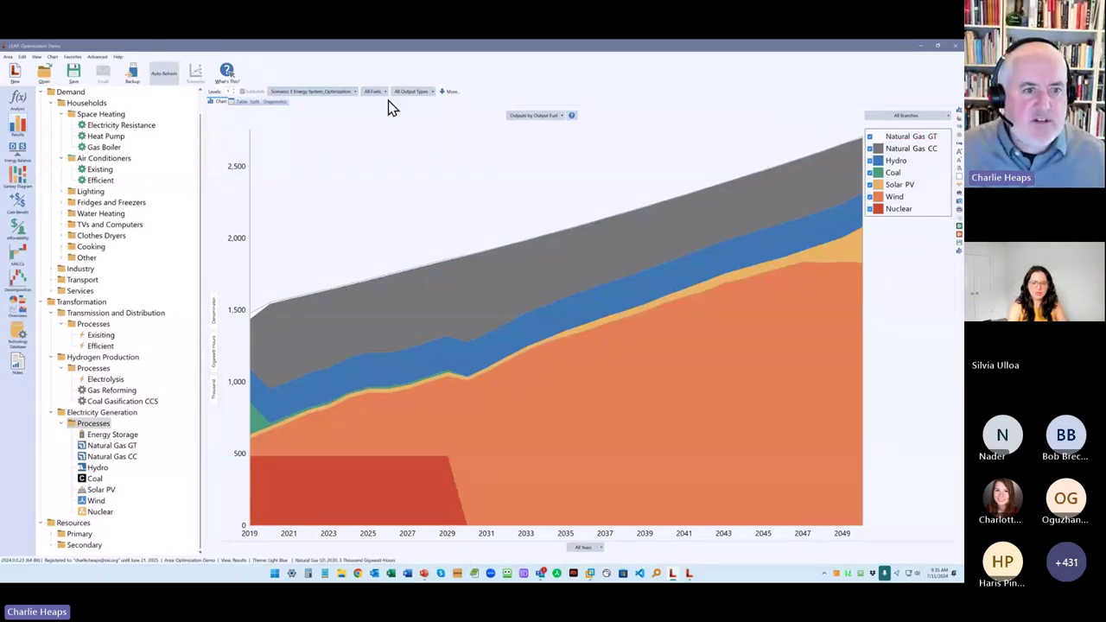
Step: Compare the generation chart as Avoided vs. the A Official Plans Simulation scenario, and reset it to No Comparison
left_click(448, 91)
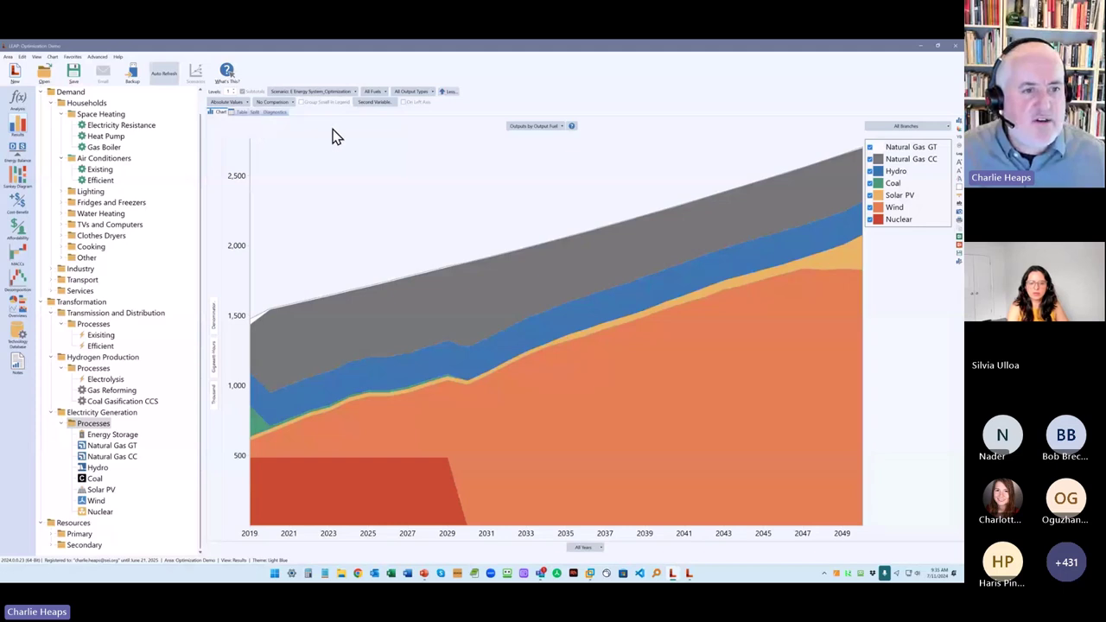
left_click(273, 102)
mouse_move(286, 125)
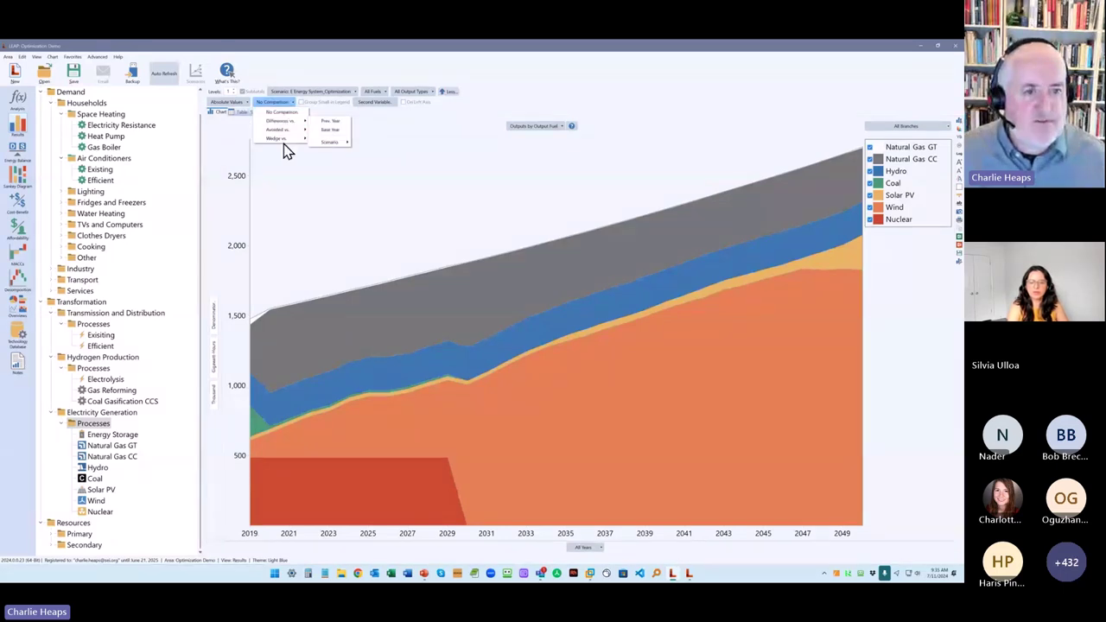
mouse_move(336, 135)
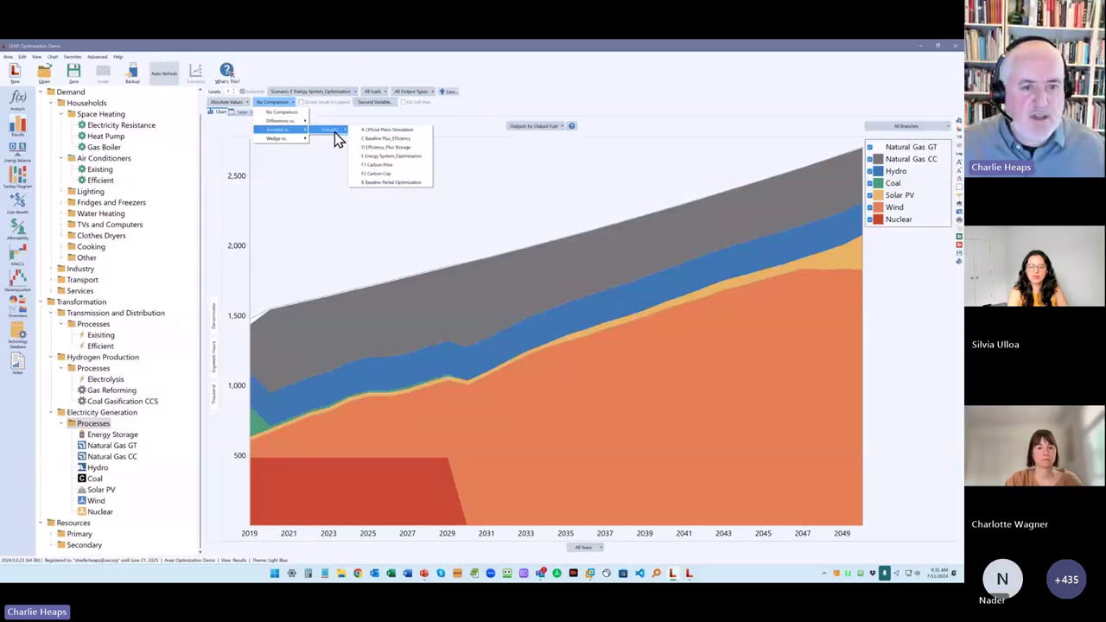
left_click(407, 129)
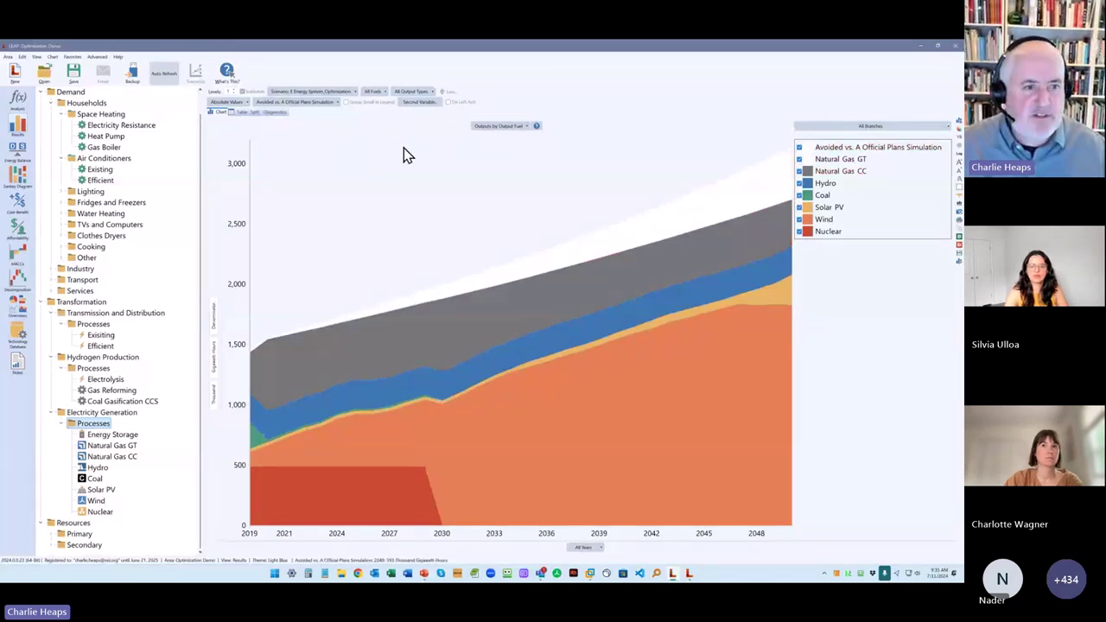
left_click(296, 102)
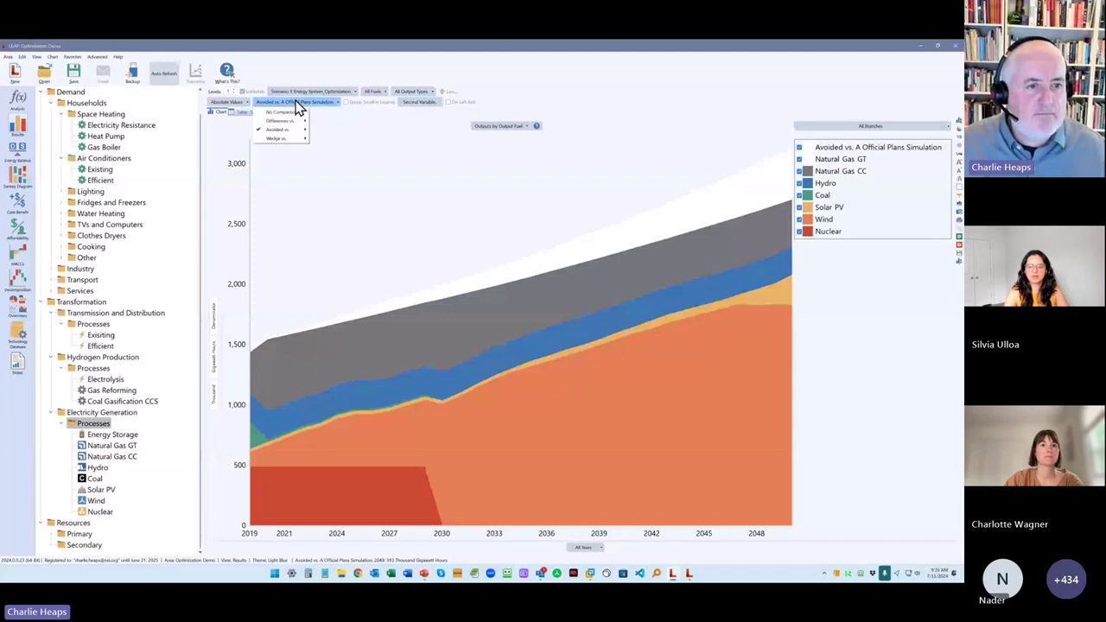
left_click(279, 112)
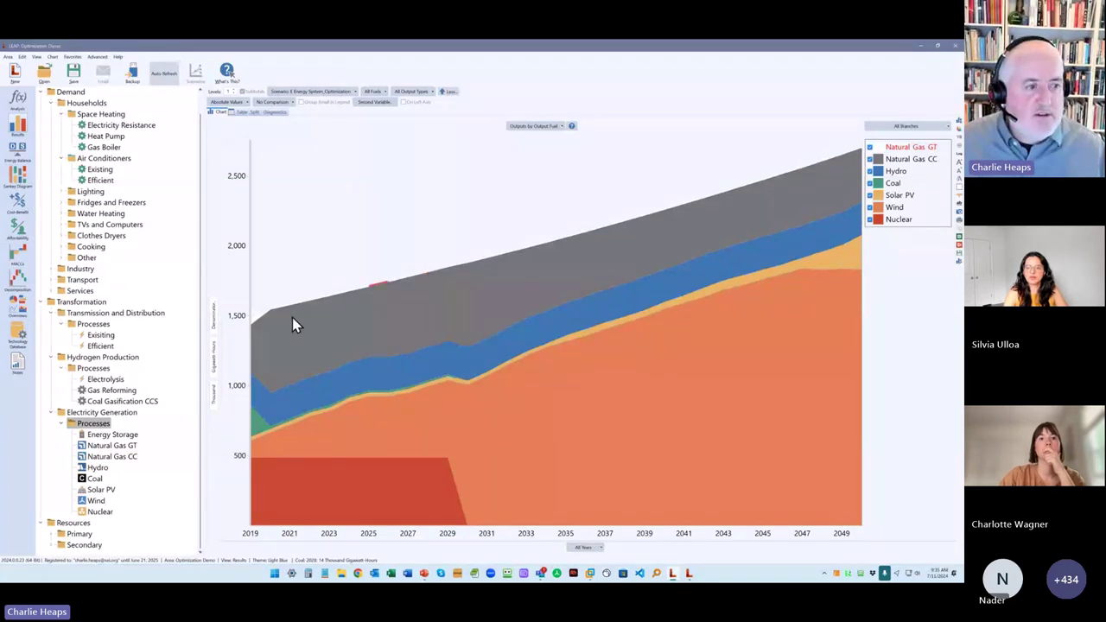
Step: Expand the Effects branch in the Analysis view and inspect the Carbon Dioxide Annual Emission Constraint and Externality Cost expressions
left_click(15, 101)
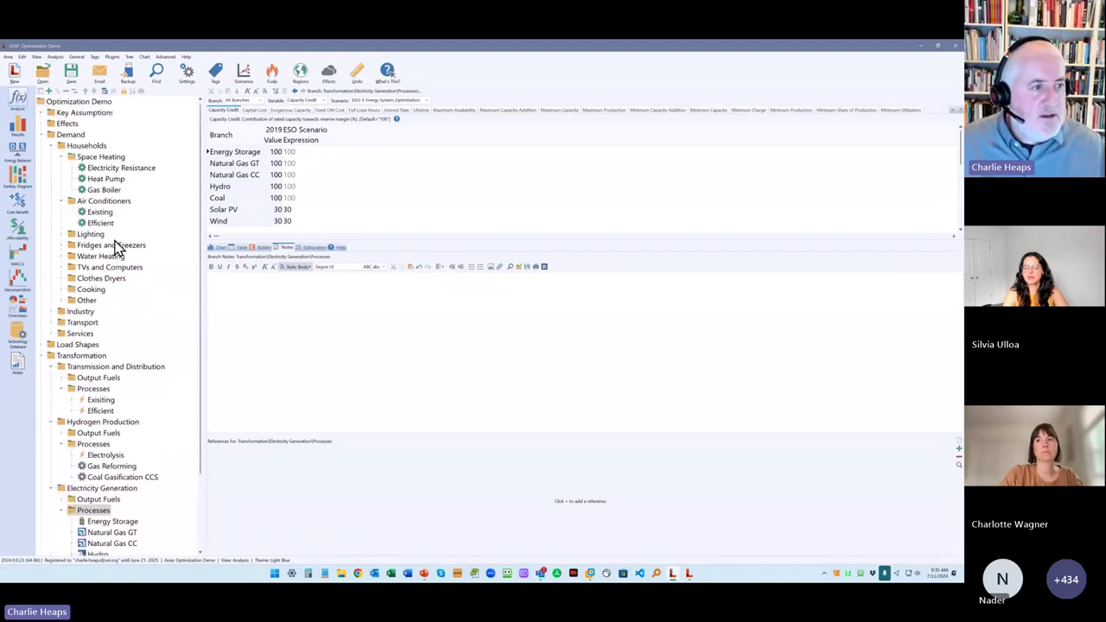
left_click(50, 124)
left_click(88, 135)
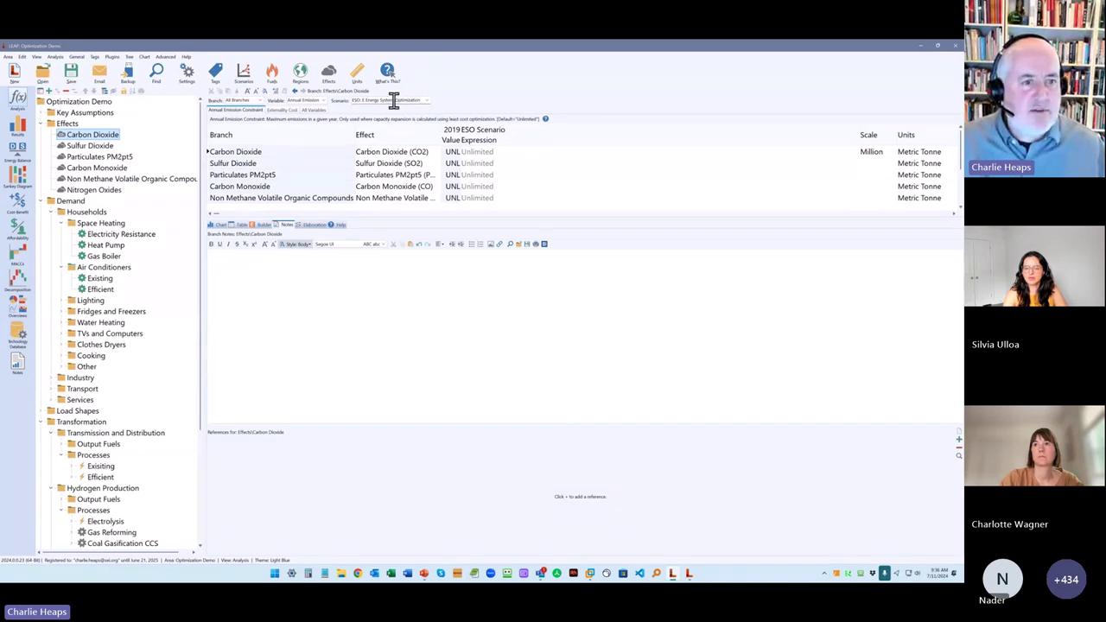
left_click(280, 110)
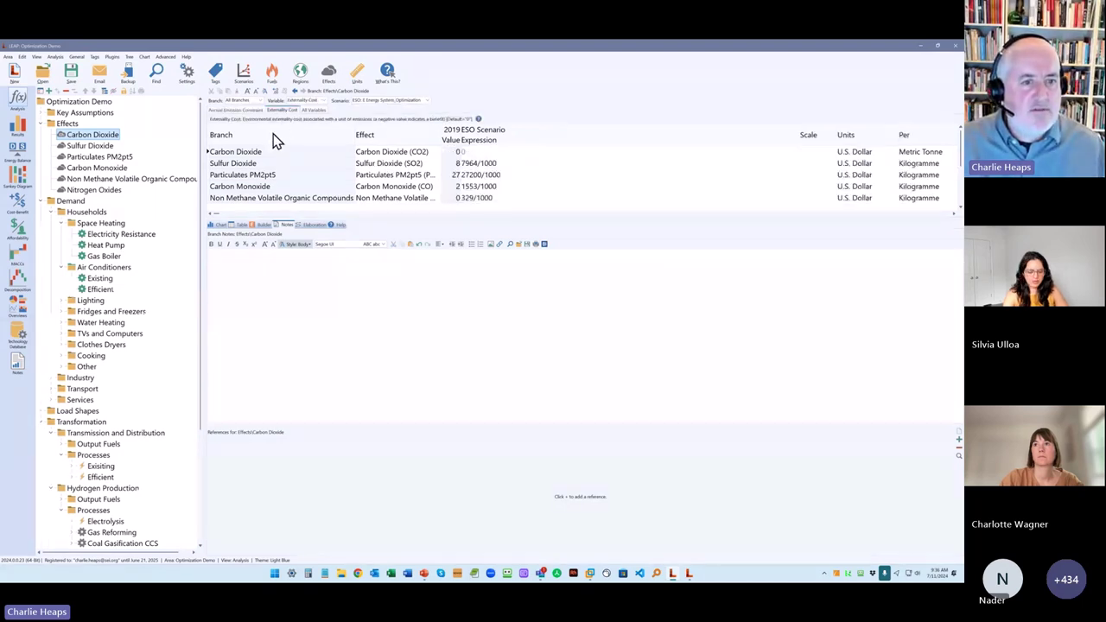
left_click(463, 151)
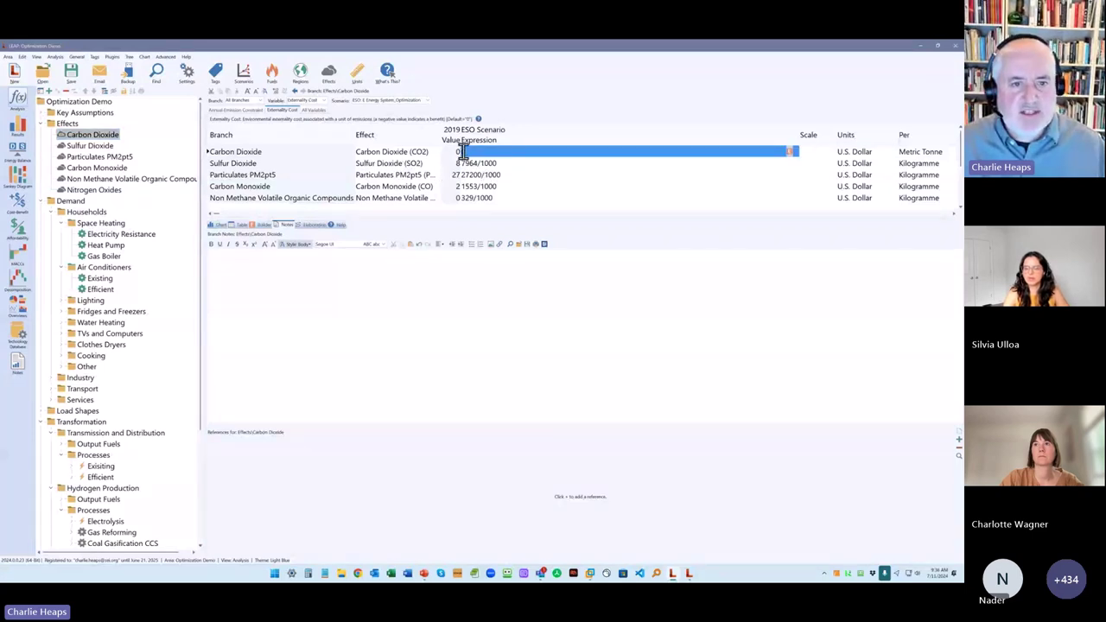
Step: Inspect the Externality Cost expressions of the effects for the F1 Carbon Price scenario
left_click(393, 101)
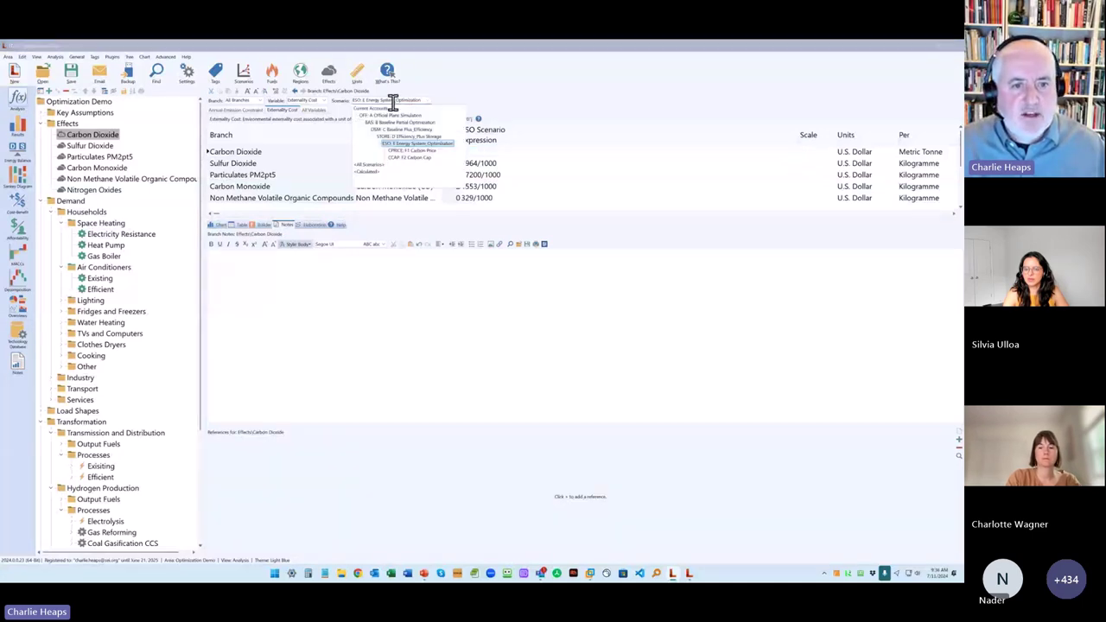
left_click(423, 152)
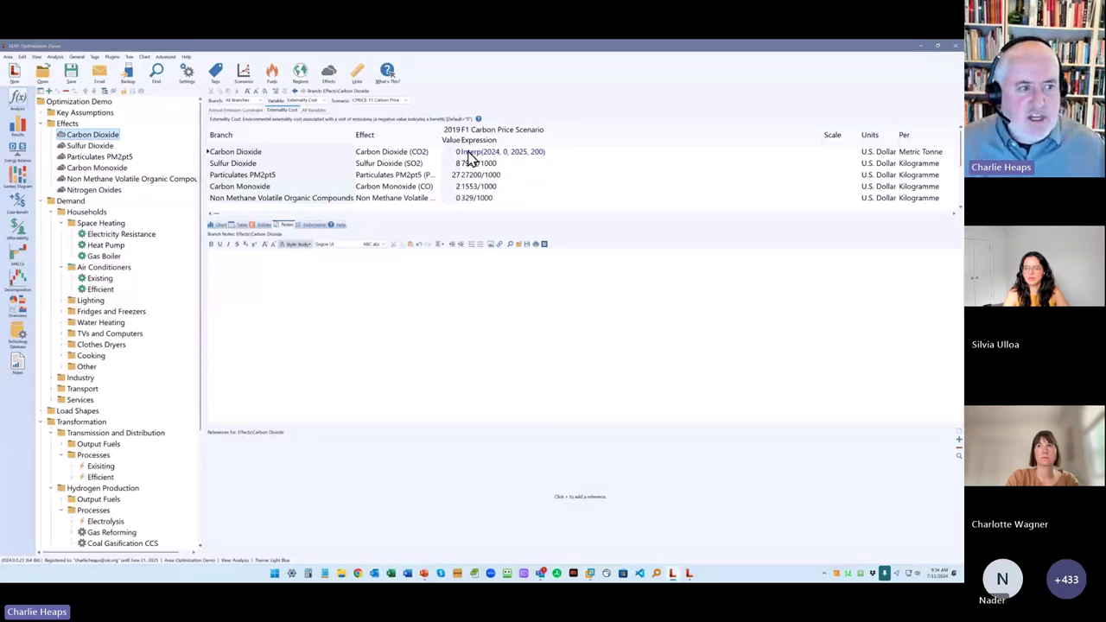
left_click(376, 101)
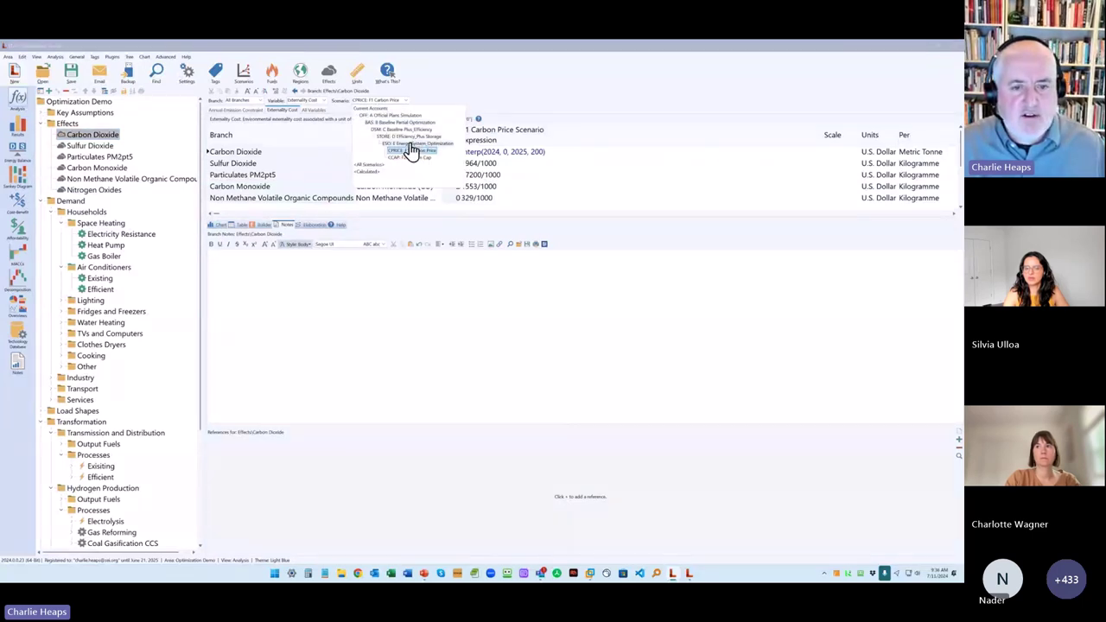
left_click(439, 175)
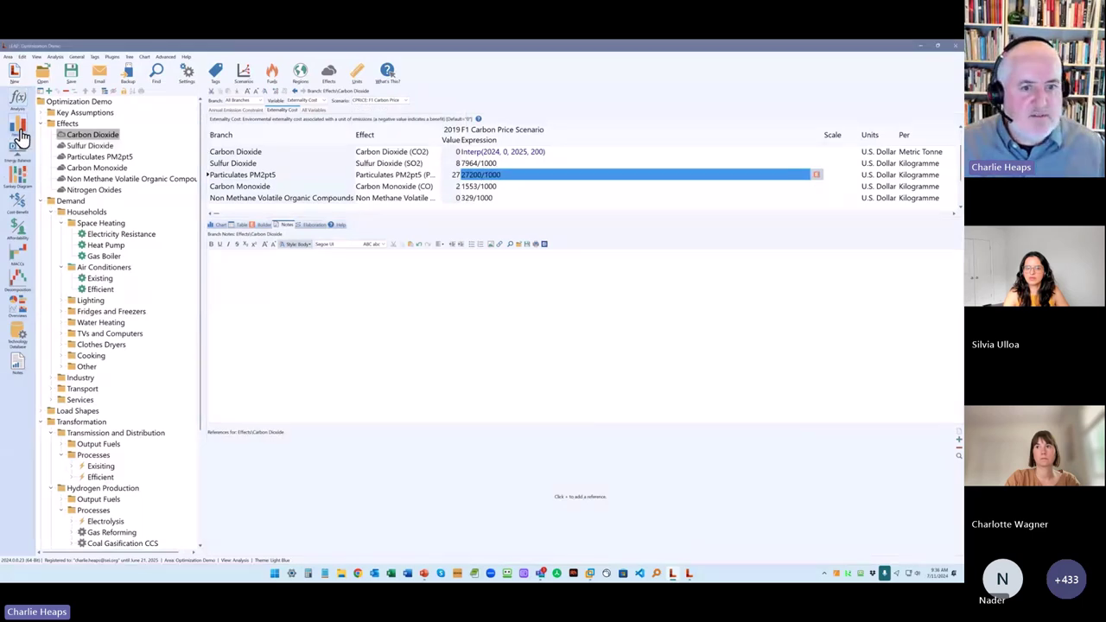
Step: Show the favorite chart GHGs by Scenario in the Results view and narrow the branch tree so every scenario label fits
left_click(21, 137)
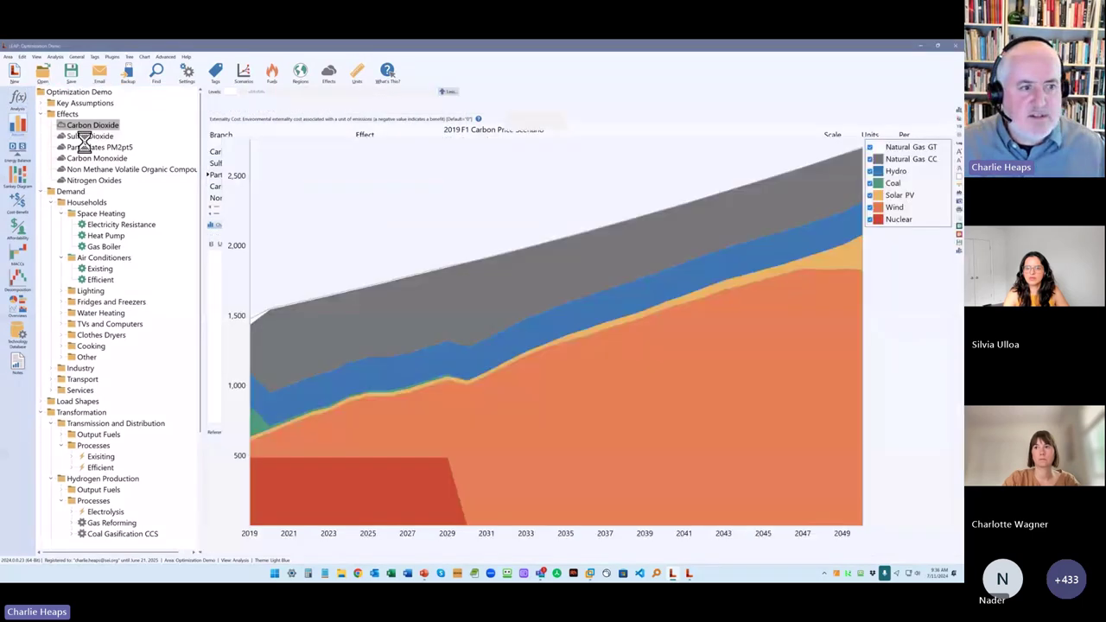
left_click(73, 57)
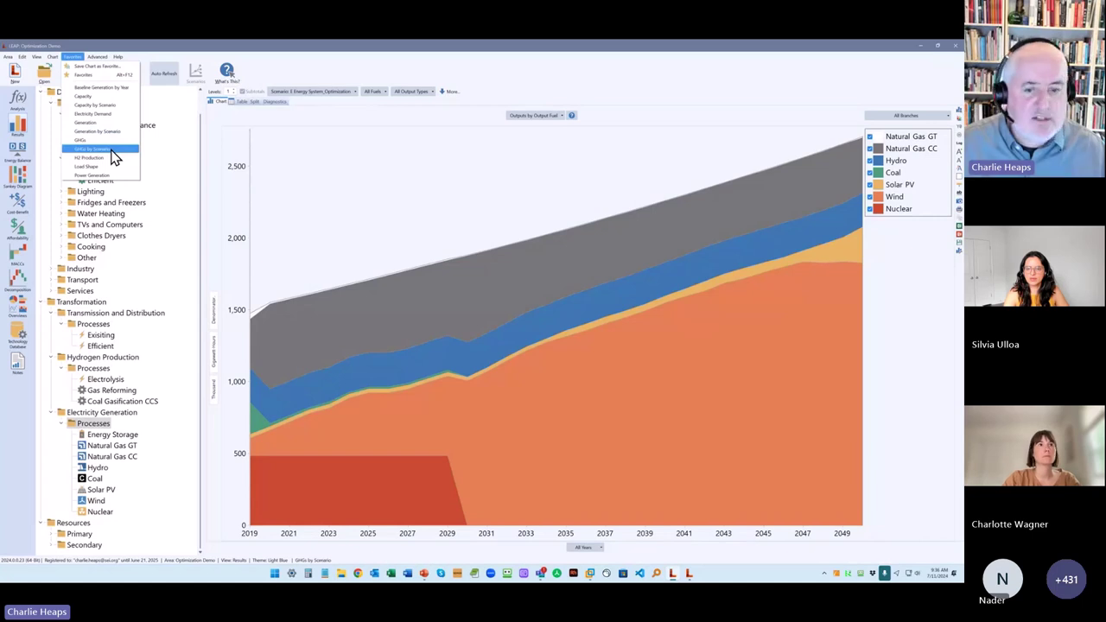
left_click(111, 150)
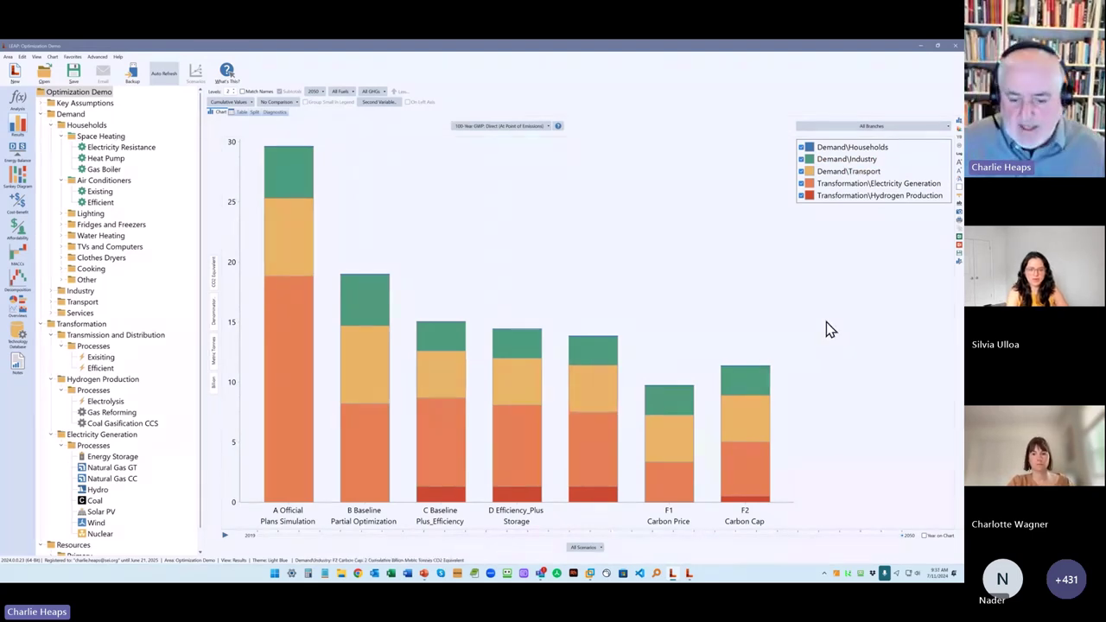
left_click(198, 338)
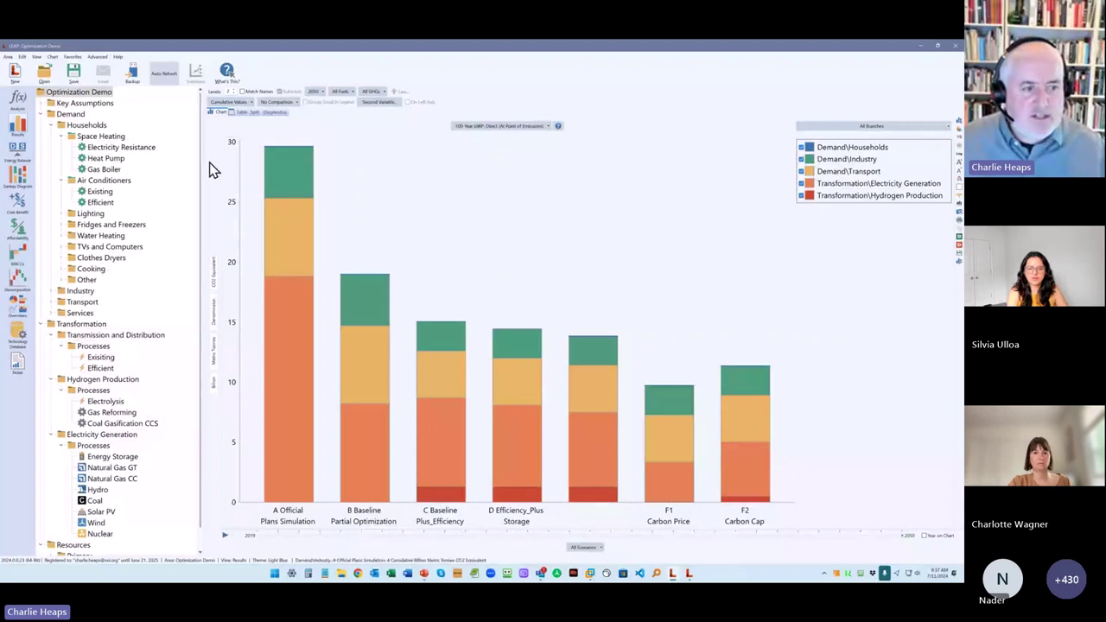
left_click_drag(202, 181, 137, 185)
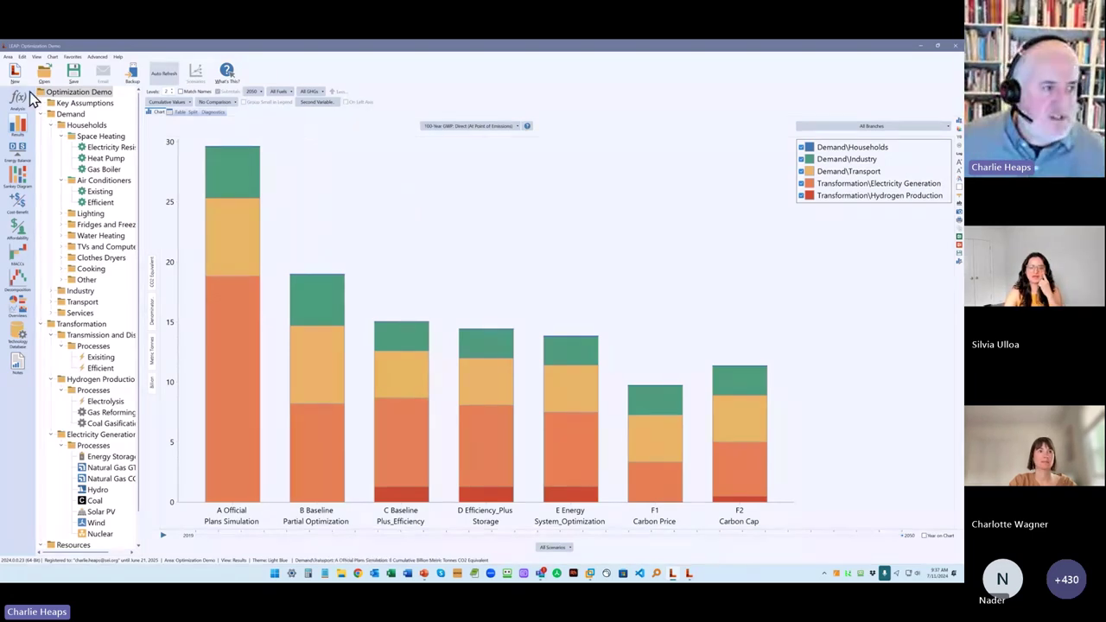
Step: Return to the Analysis view and open the Optimization Demo Regional area without saving changes to Optimization Demo
left_click(19, 98)
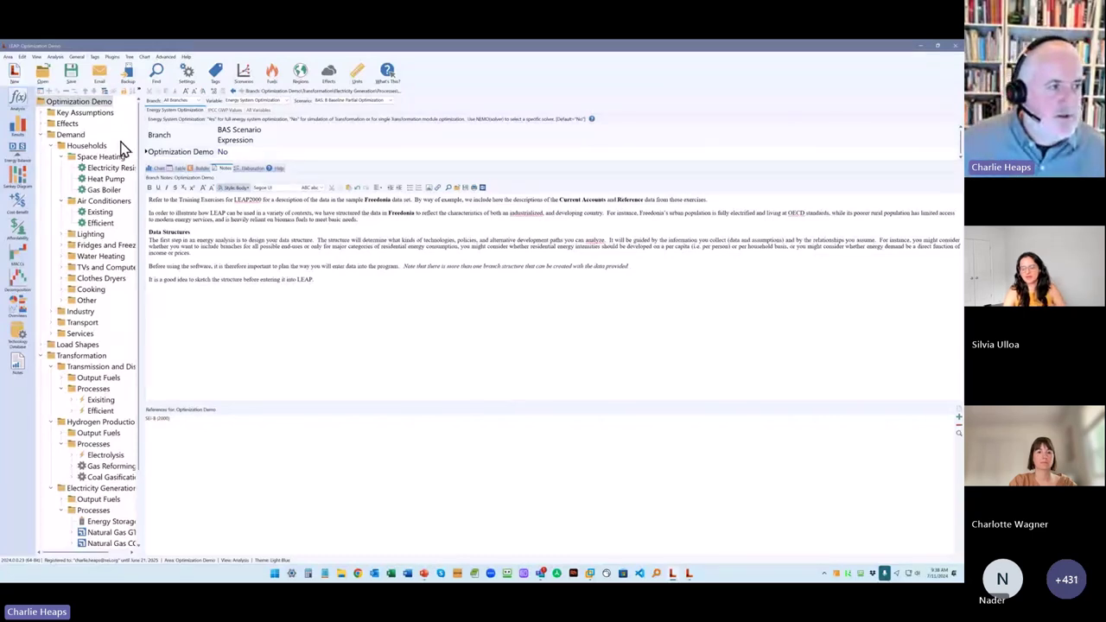
left_click(44, 74)
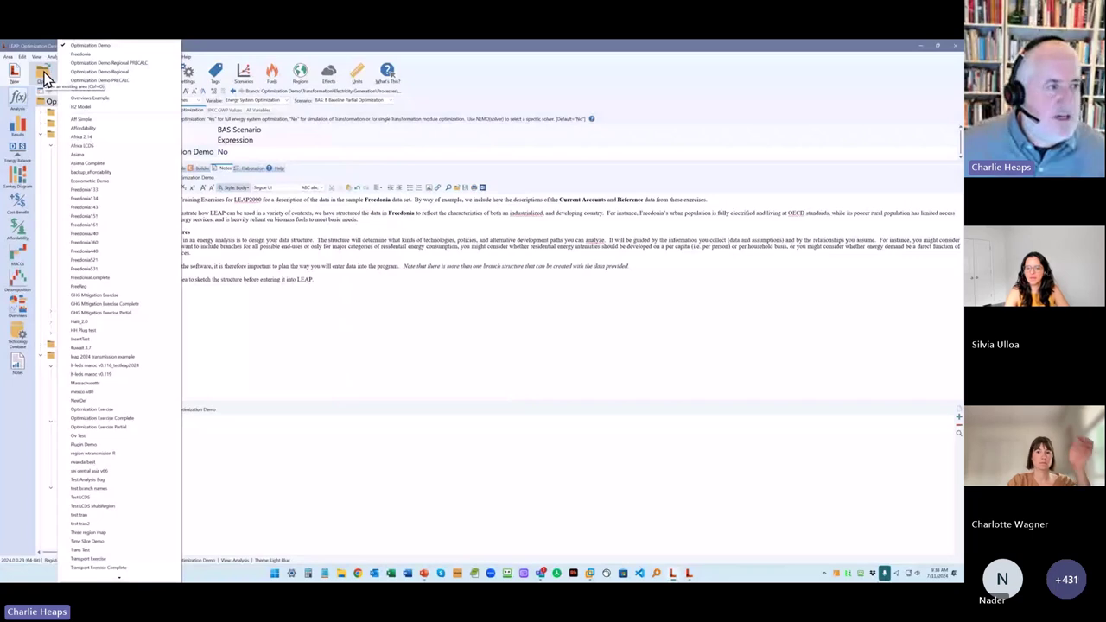
left_click(41, 86)
left_click(41, 85)
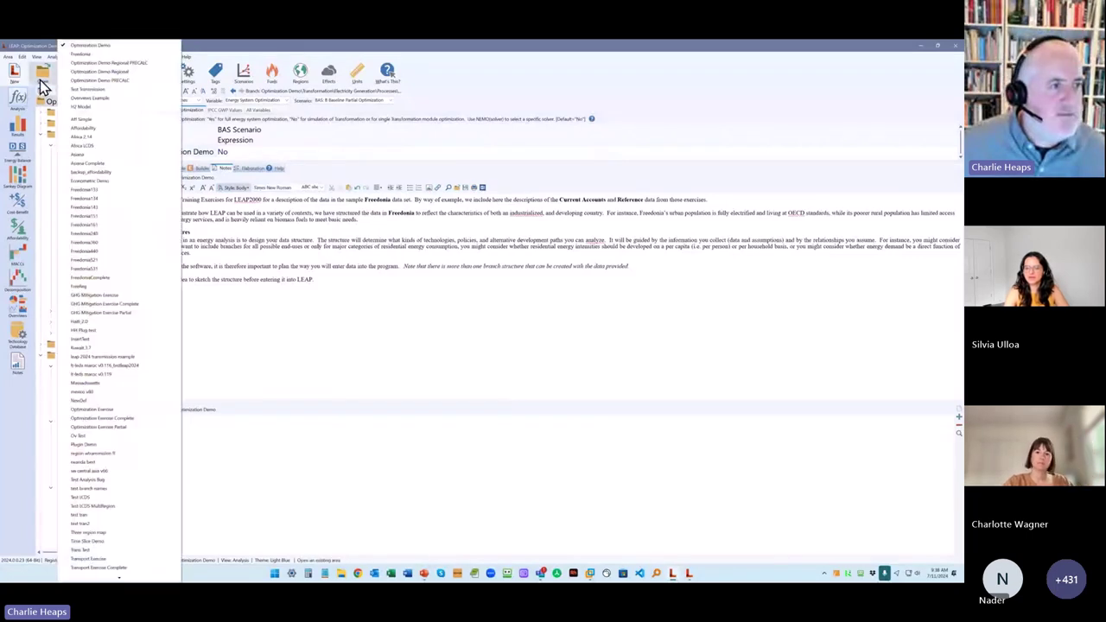
left_click(102, 74)
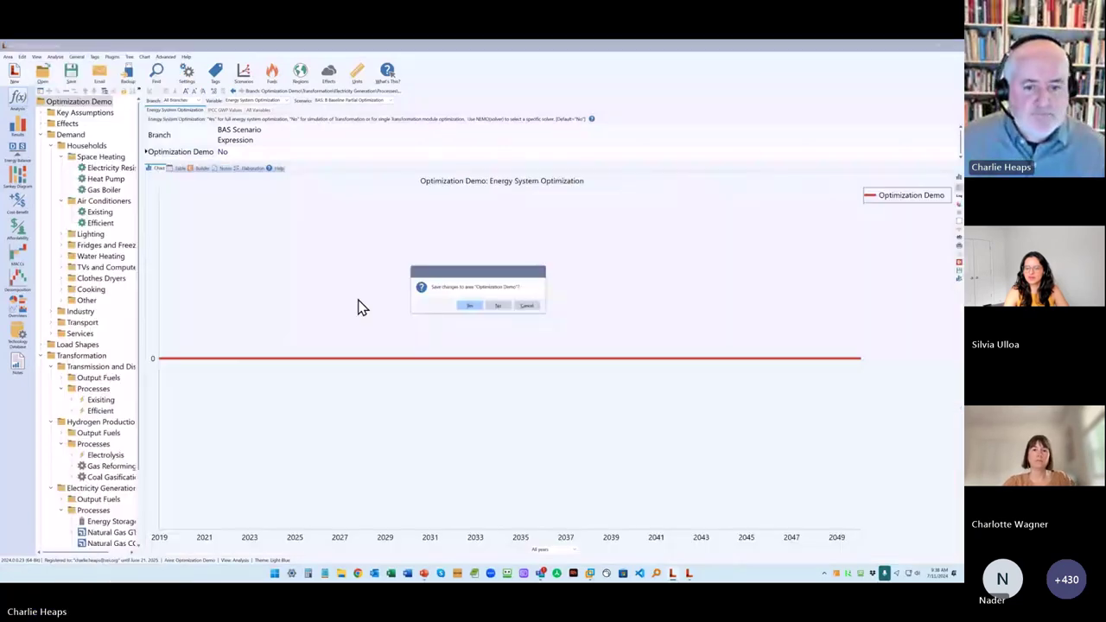
left_click(497, 305)
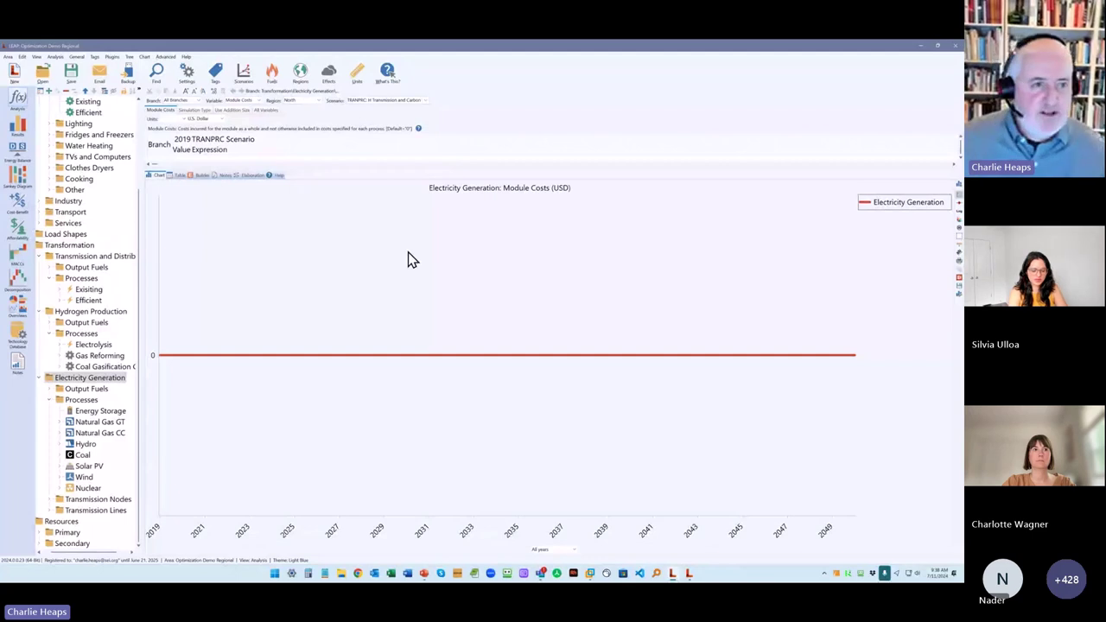
Step: Select the North region and look through the branch tree, including the transmission nodes and lines under Electricity Generation
left_click(295, 100)
left_click(300, 114)
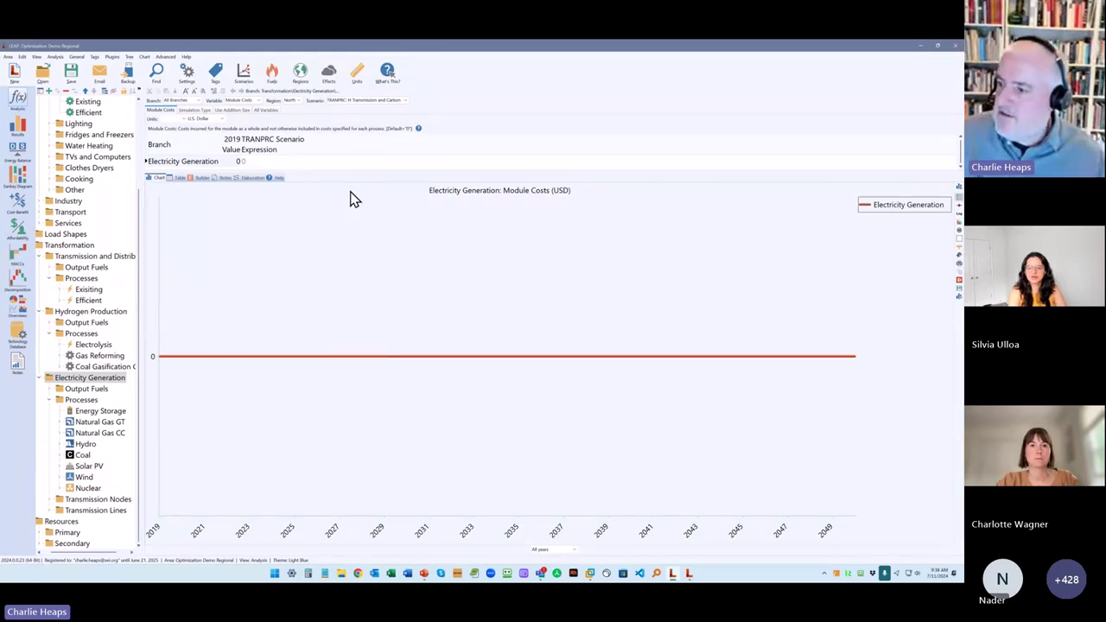
scroll(104, 353, "up", 3)
scroll(104, 350, "down", 2)
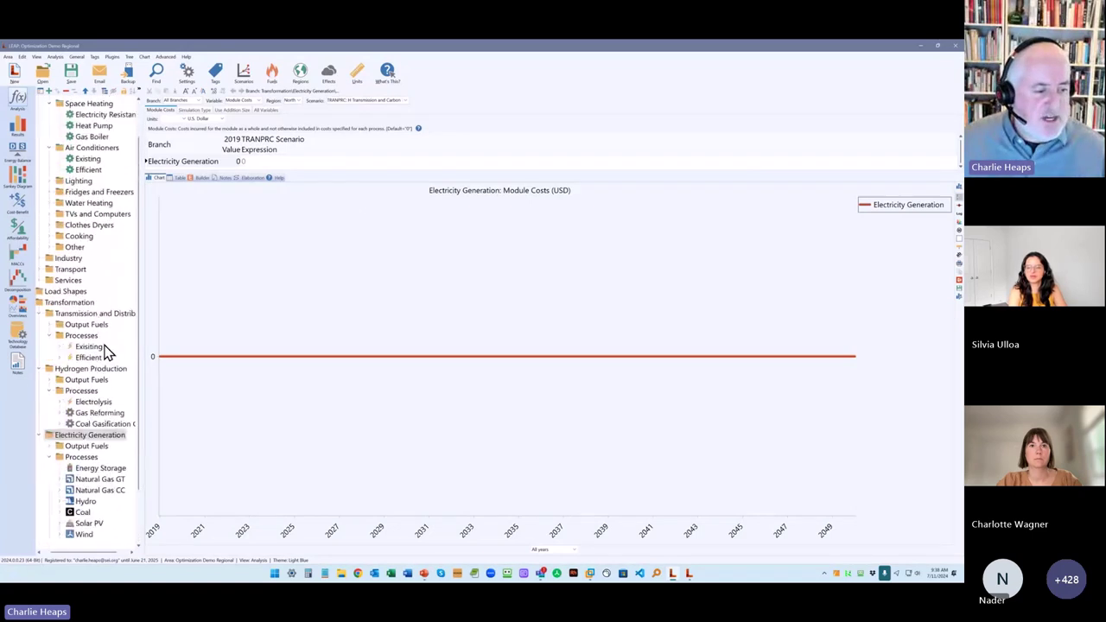
scroll(106, 352, "down", 2)
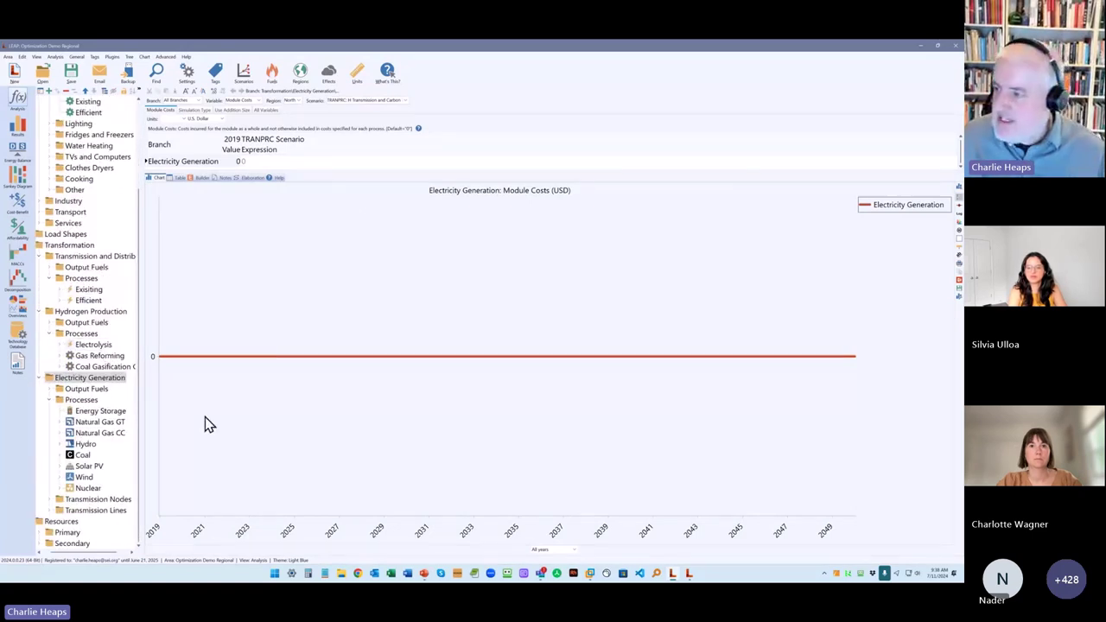
Step: Display the Maximum Capacity expressions of the Electricity Generation processes and enlarge the data table to fit all rows
left_click(79, 406)
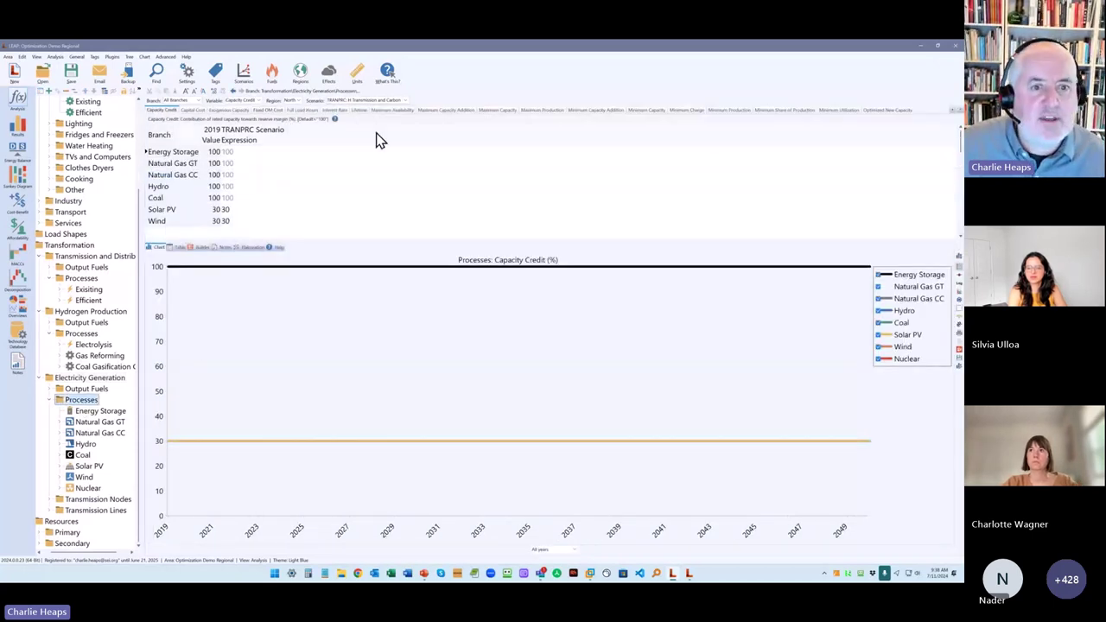
left_click(495, 112)
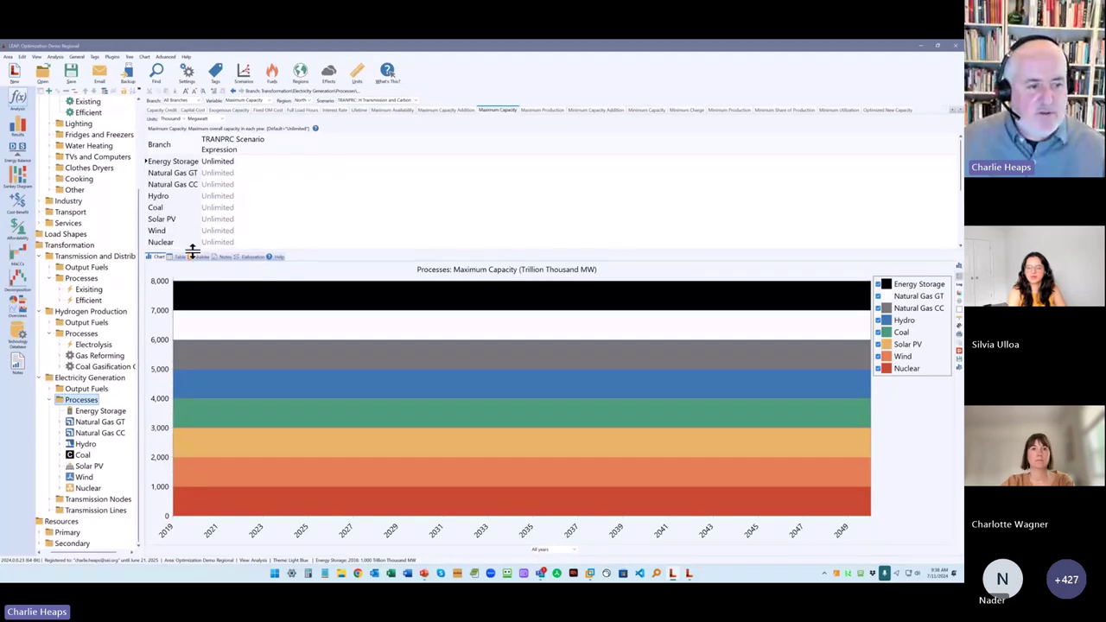
left_click_drag(191, 250, 192, 292)
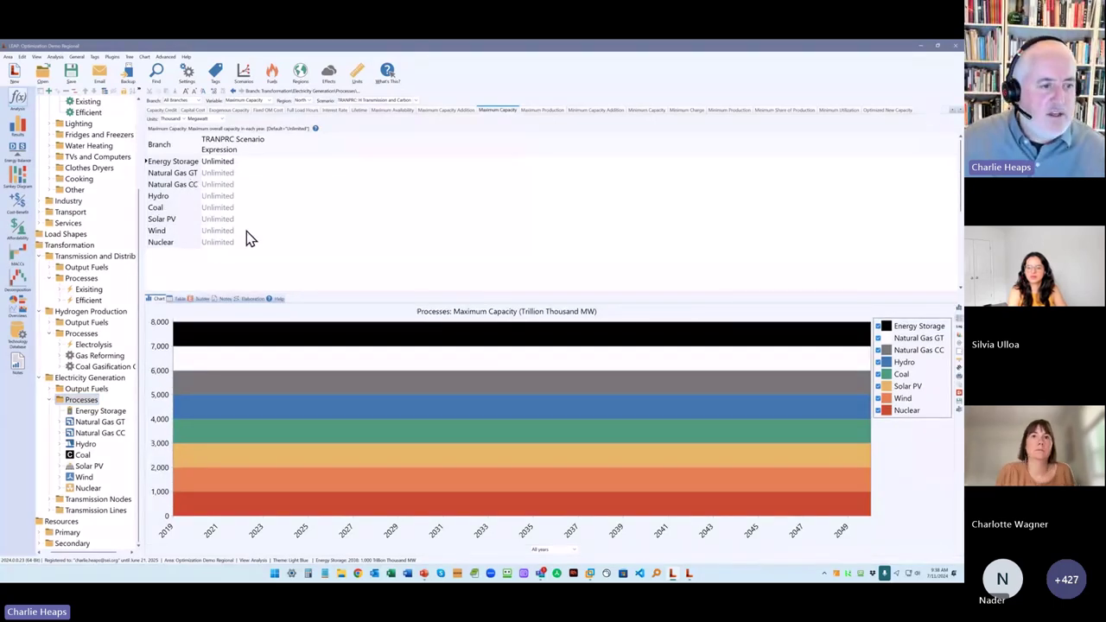
Step: Switch the Maximum Capacity data to the South region and review the Hydro, Solar PV and Wind limits
left_click(304, 100)
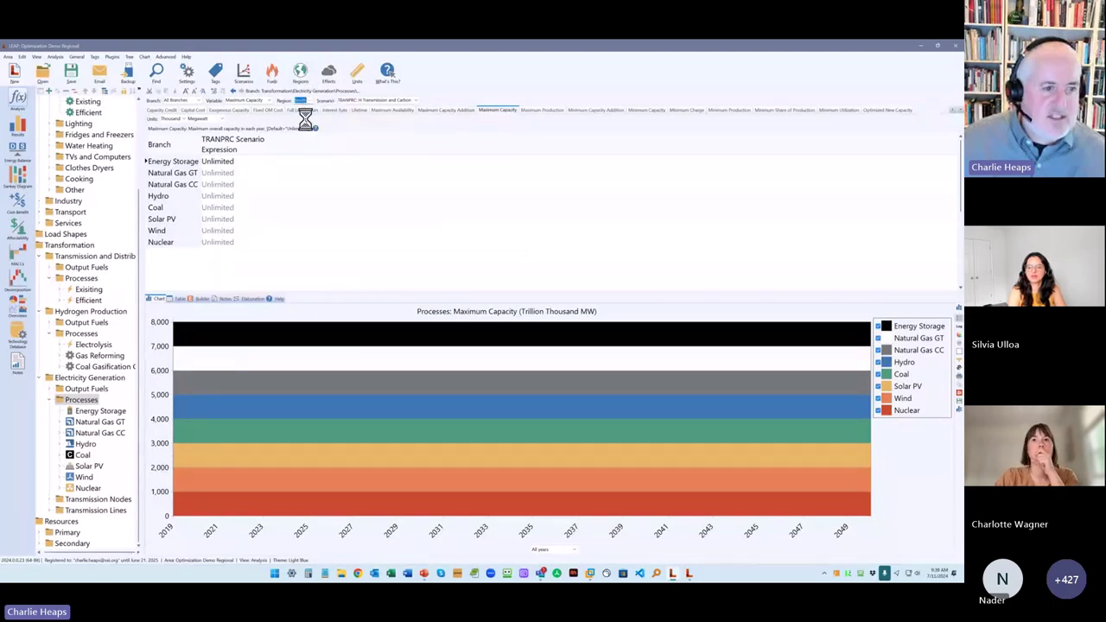
left_click(306, 116)
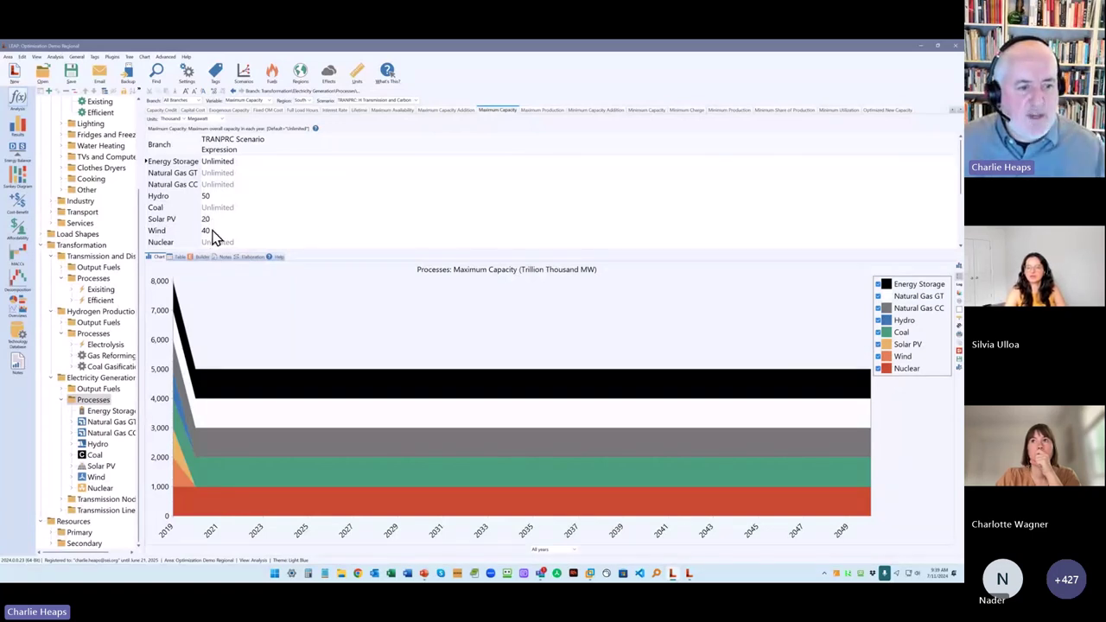
left_click(214, 231)
left_click(275, 242)
Step: Show the favorite chart Generation by Year and Region in the Results view for the E Energy System_Optimization scenario
left_click(17, 123)
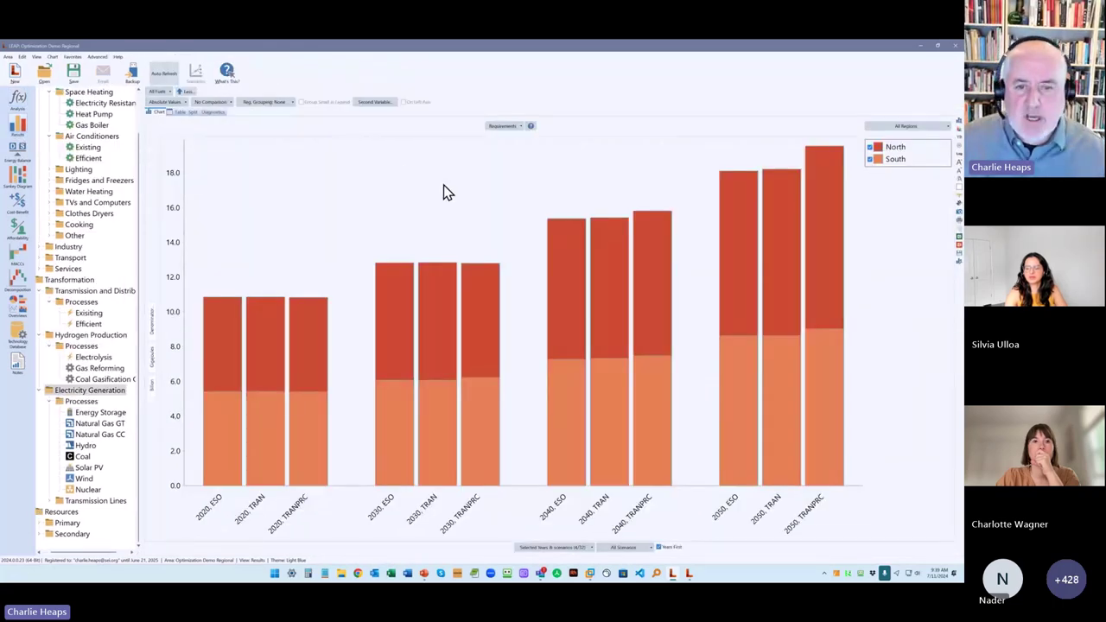
left_click(75, 58)
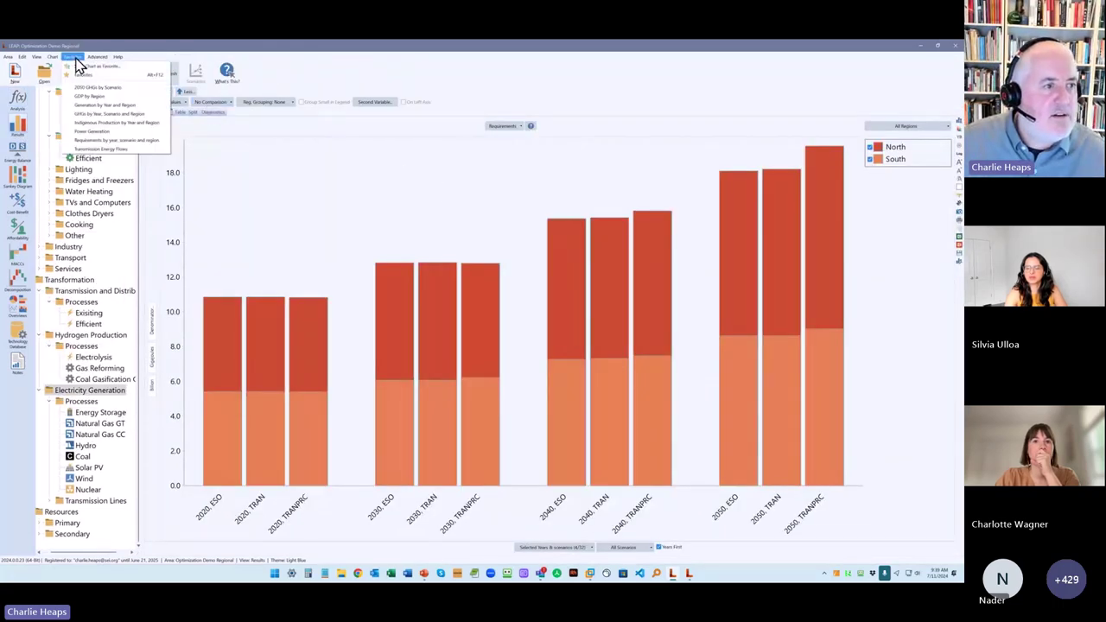
left_click(136, 108)
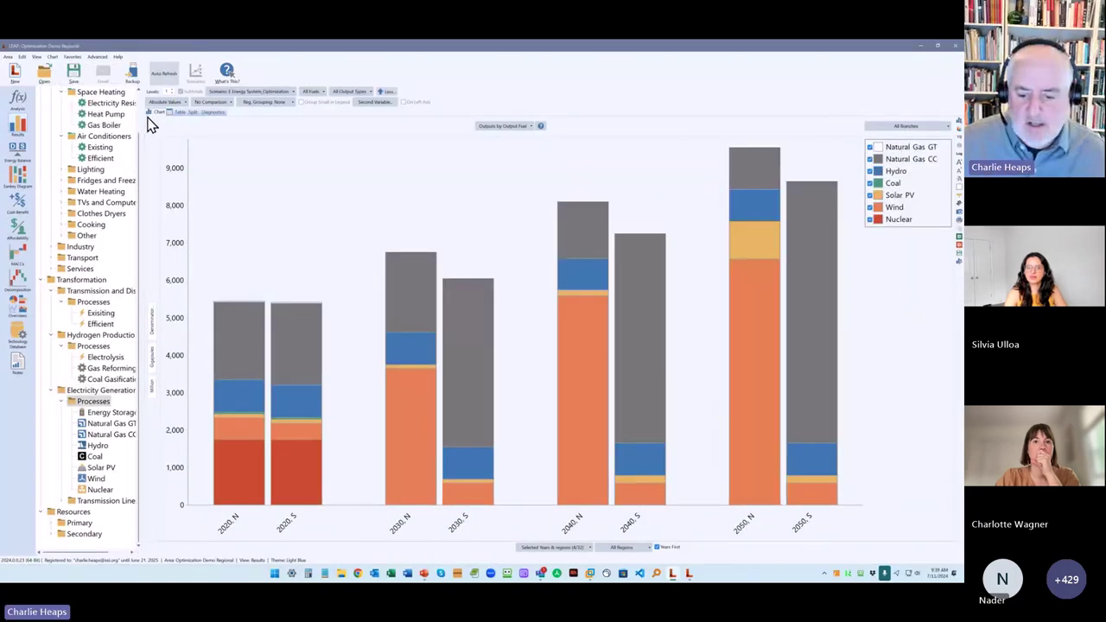
left_click(266, 94)
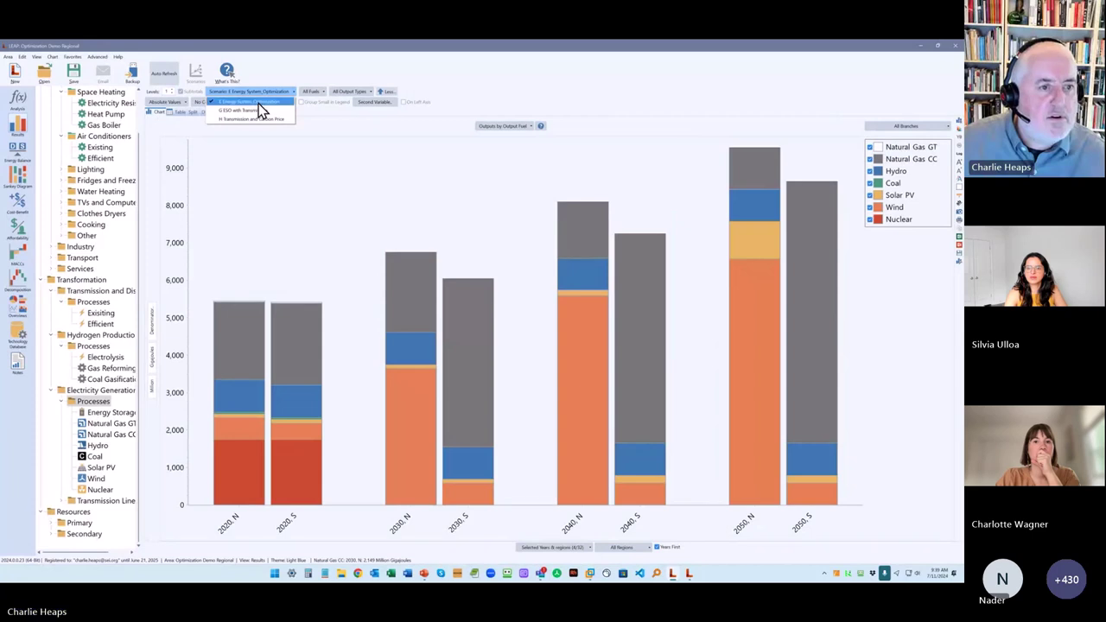
left_click(501, 223)
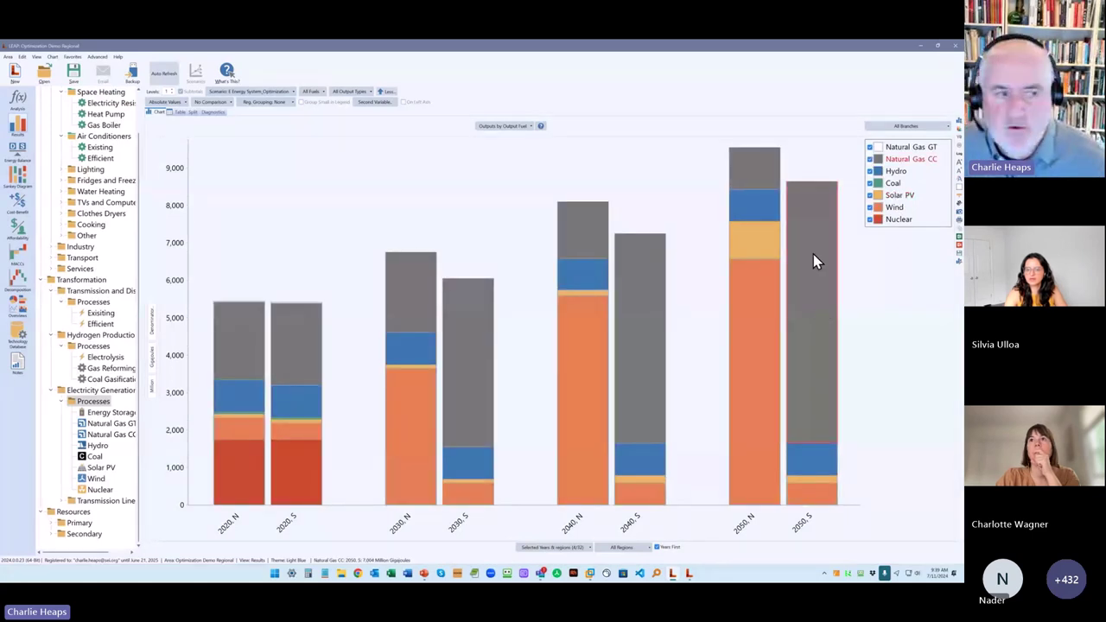
Step: Return to the Analysis view and switch the scenario to TRAN: G ESO with Transmission
left_click(19, 102)
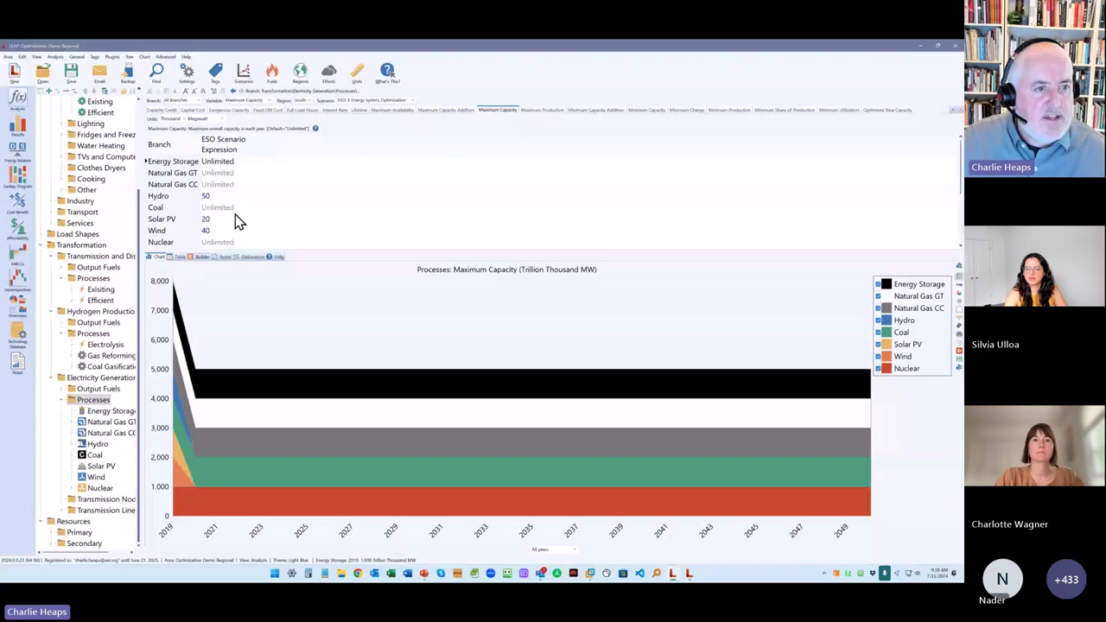
left_click(371, 101)
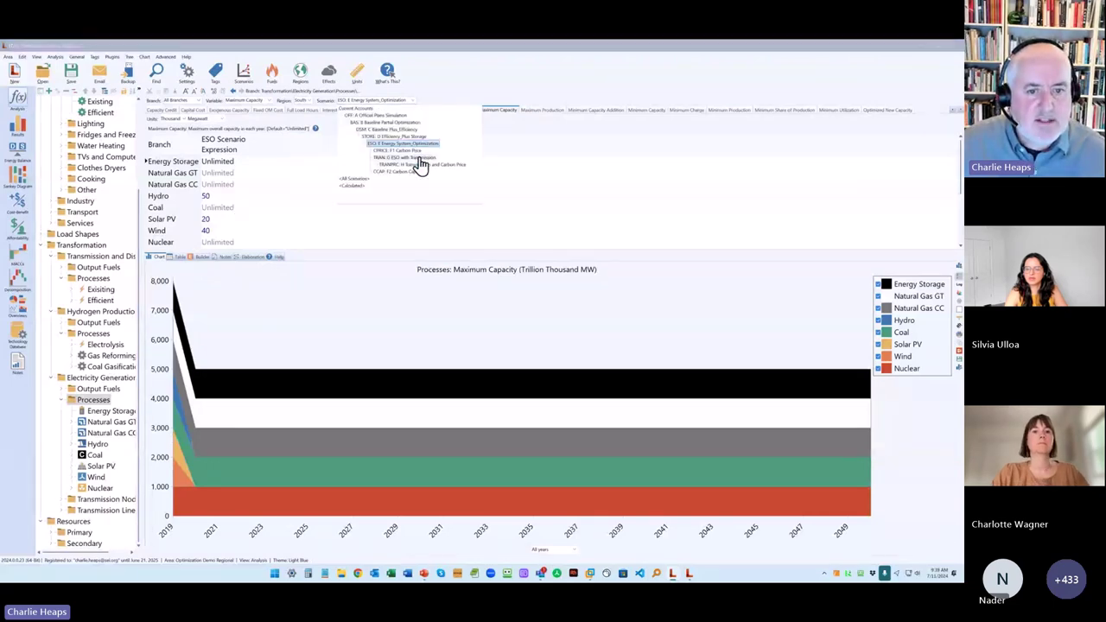
left_click(419, 159)
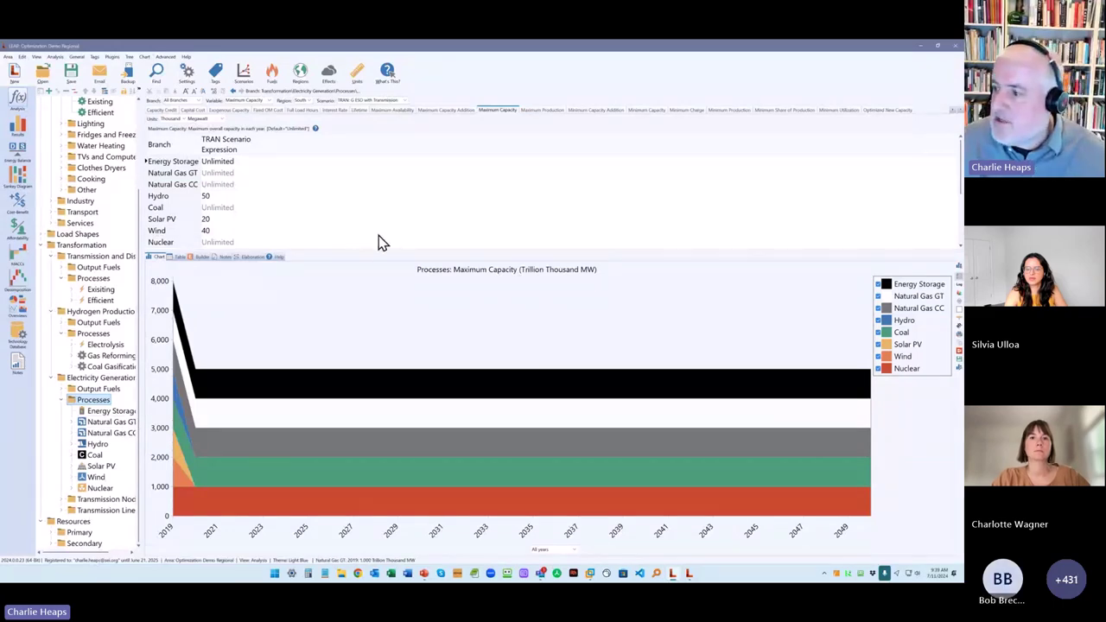
Step: Review the North and South transmission nodes and their map locations, and close the Transmission Nodes list
left_click(79, 59)
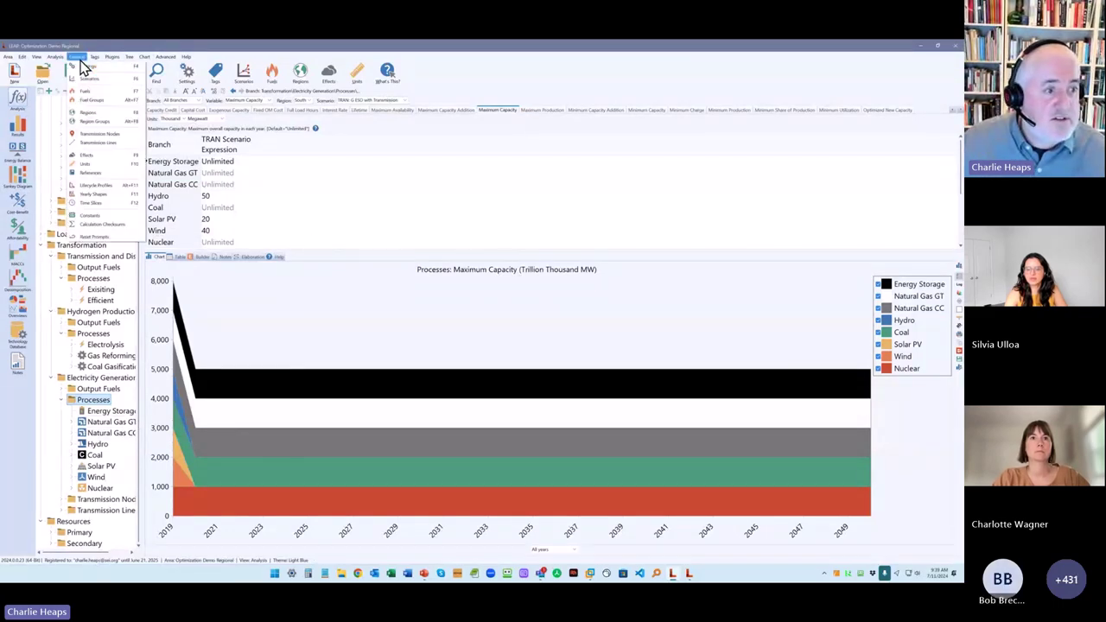
left_click(119, 136)
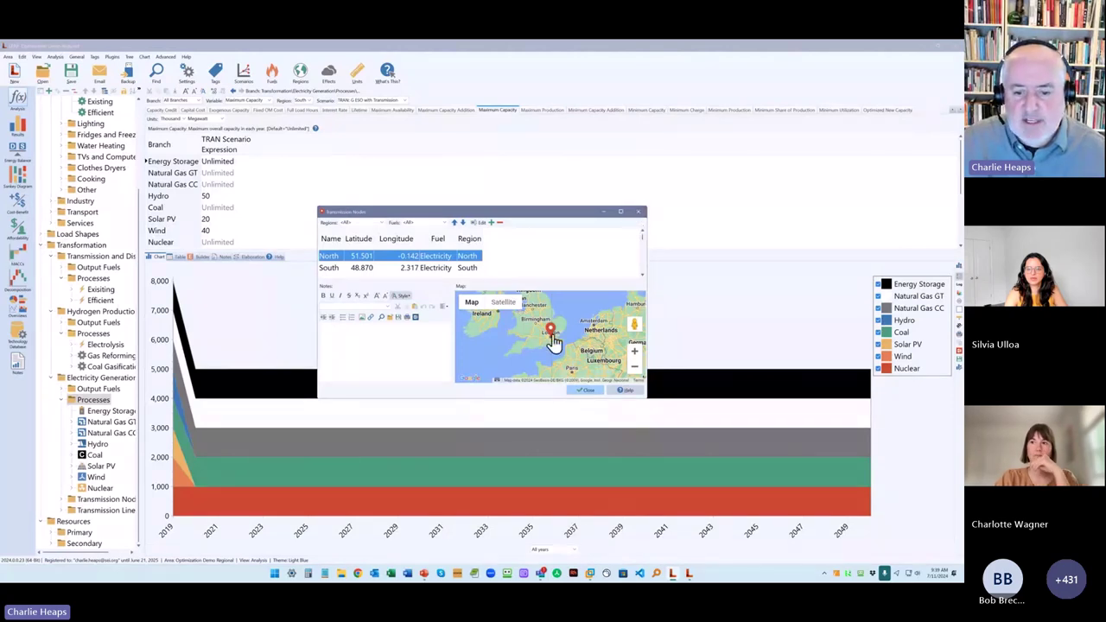
left_click(385, 269)
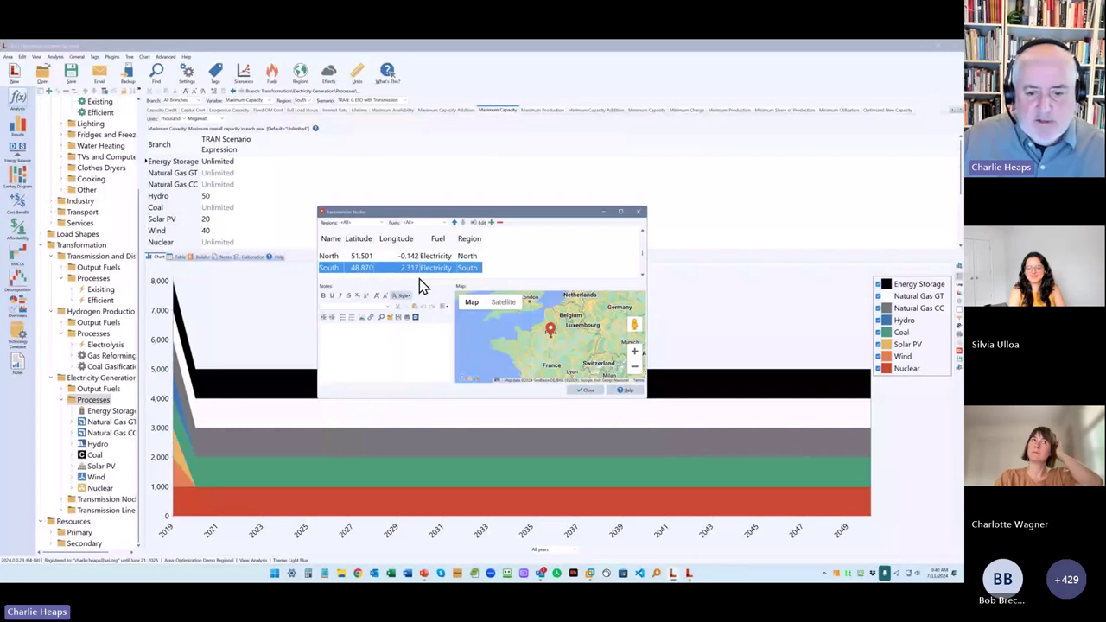
left_click(585, 393)
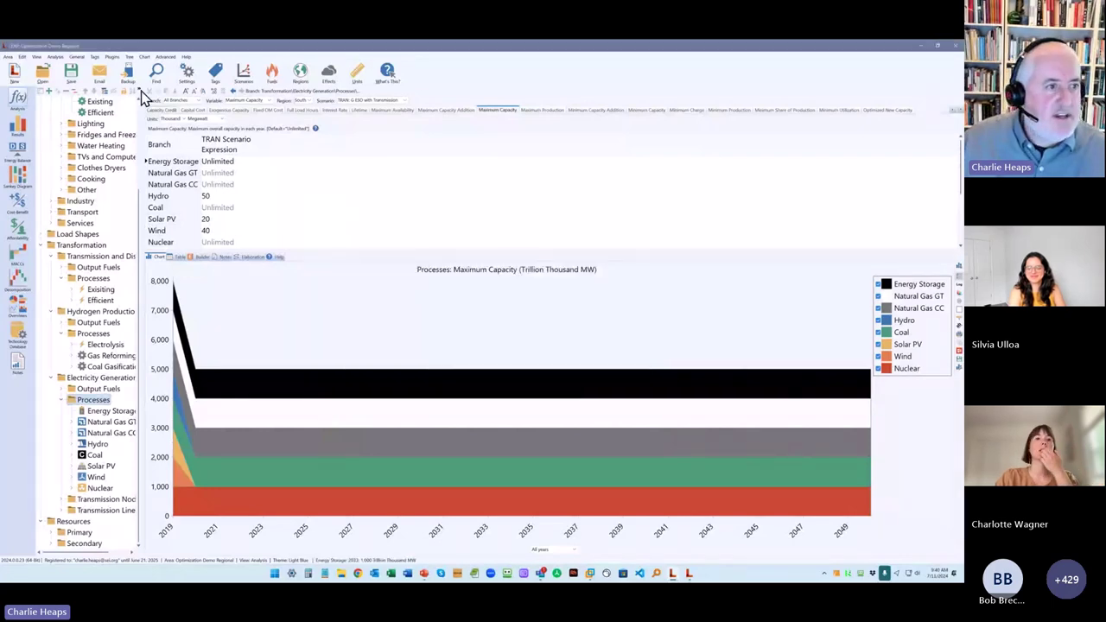
Step: Review the North South Link in the Transmission Lines list and close it
left_click(76, 56)
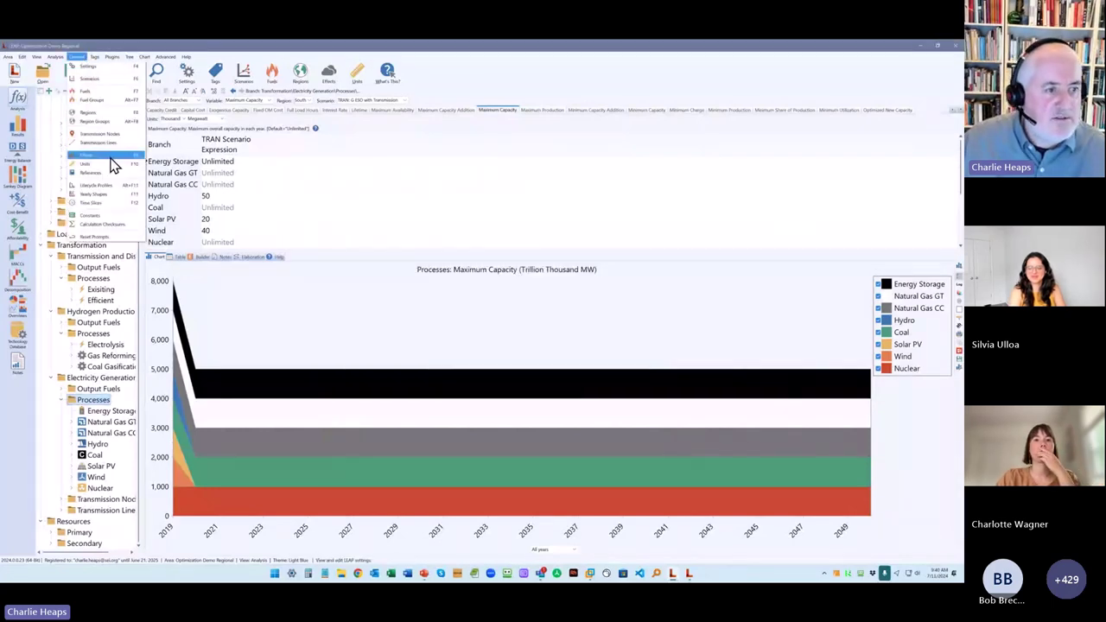
left_click(110, 157)
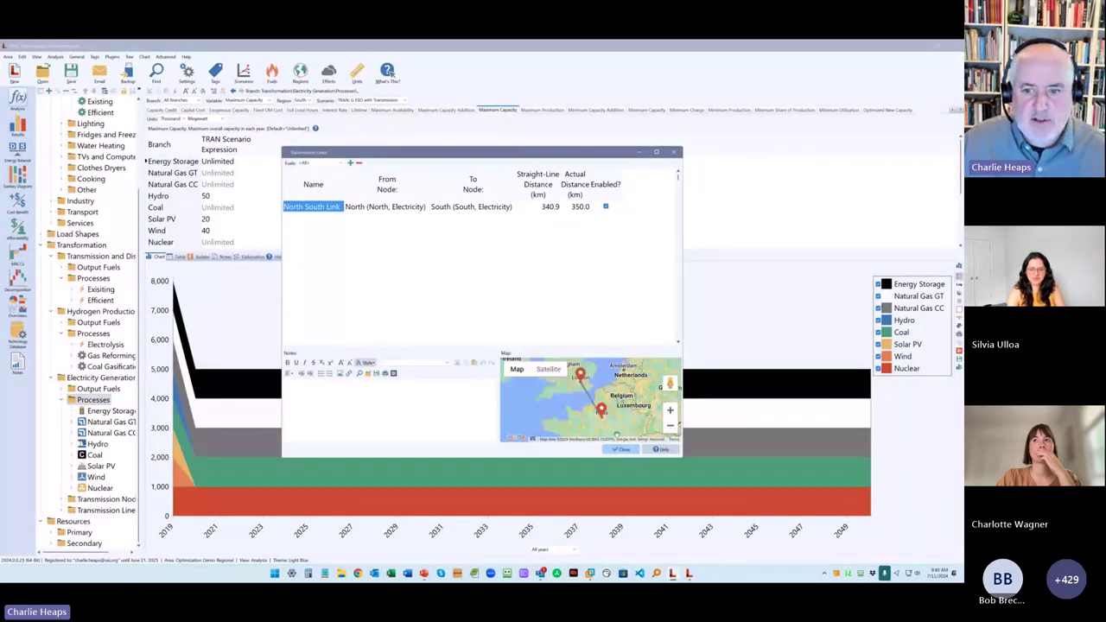
left_click(674, 154)
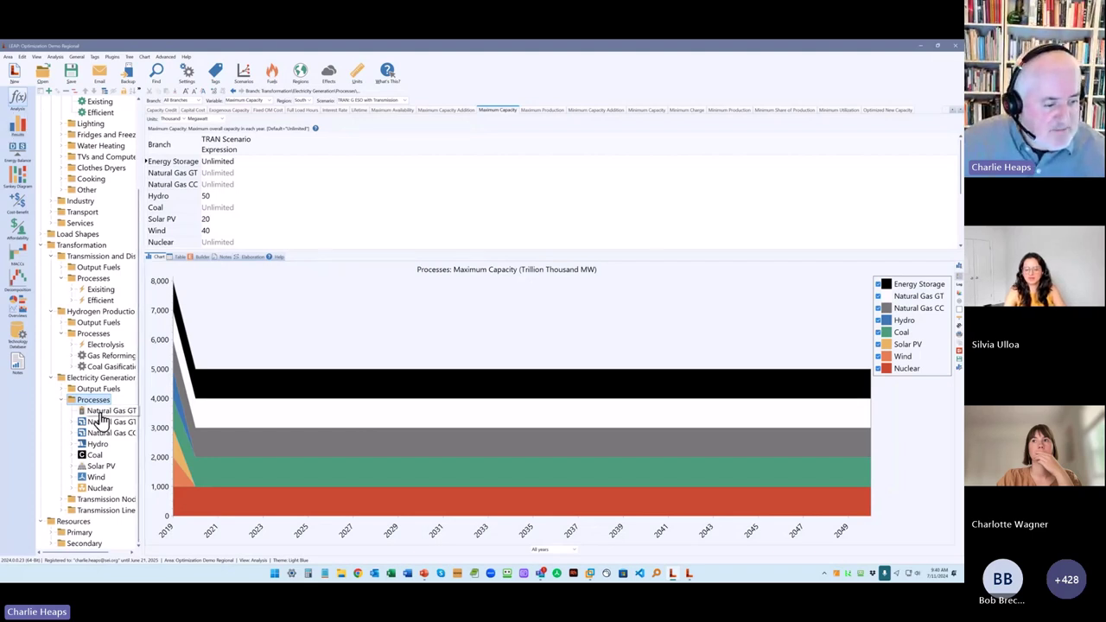
Step: Expand the transmission nodes and lines under Electricity Generation and display the North South Link's Capacity data
left_click(61, 499)
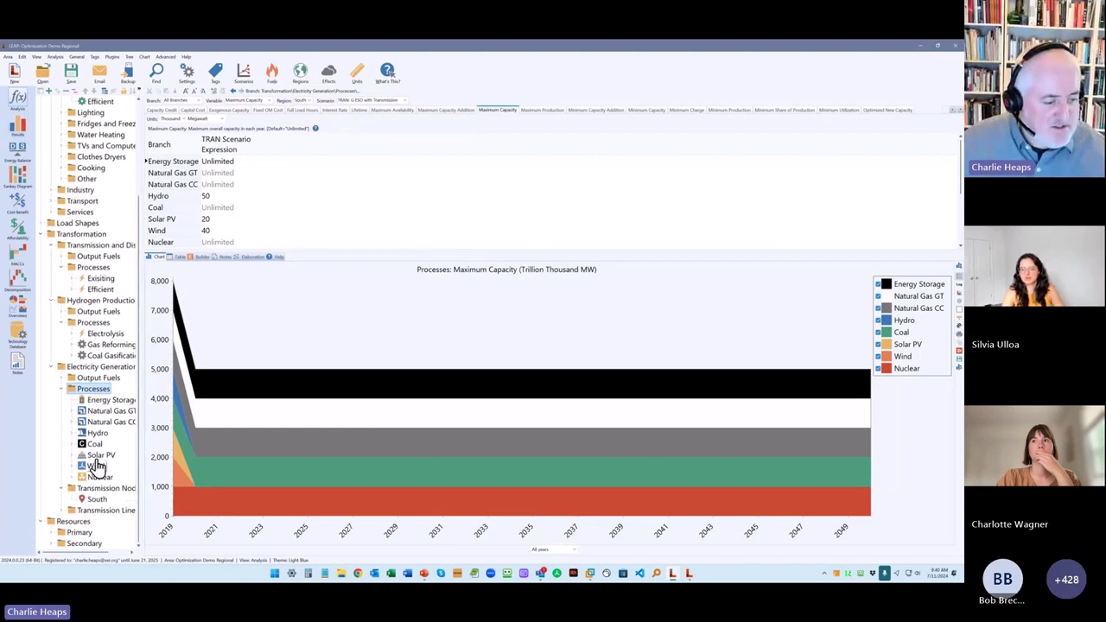
left_click(60, 511)
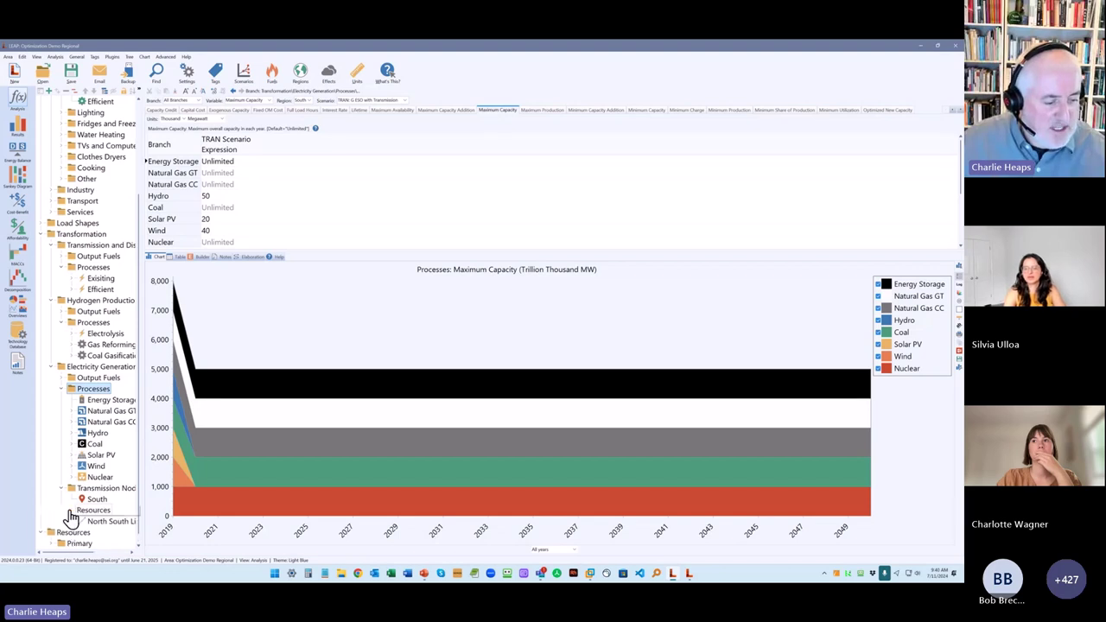
left_click(104, 521)
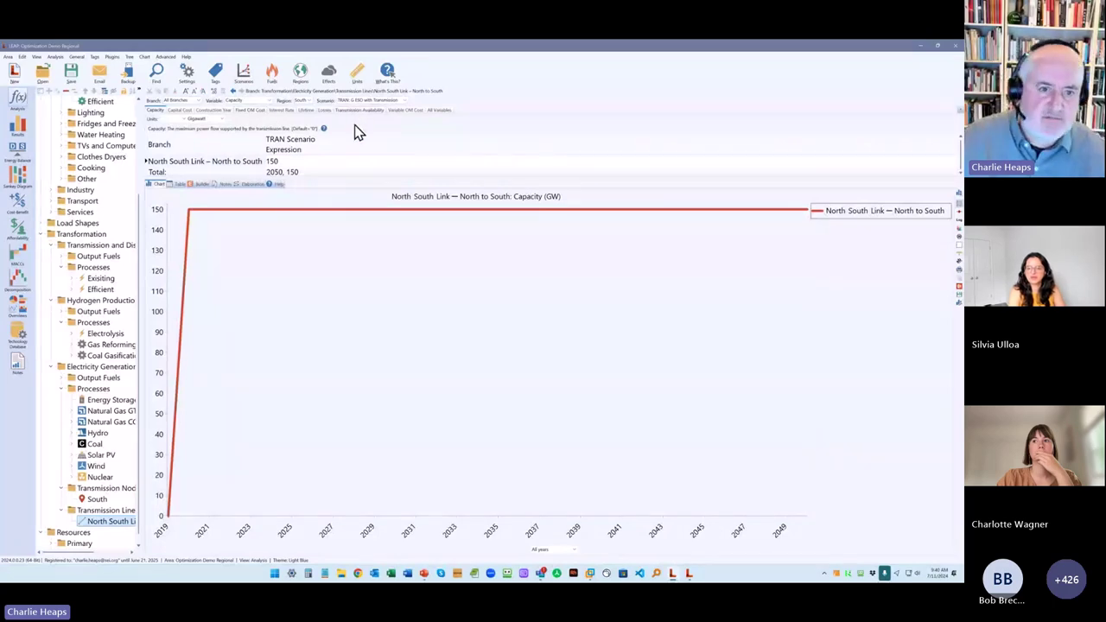
Step: Display the generation results by year and region for the G ESO with Transmission scenario
left_click(17, 126)
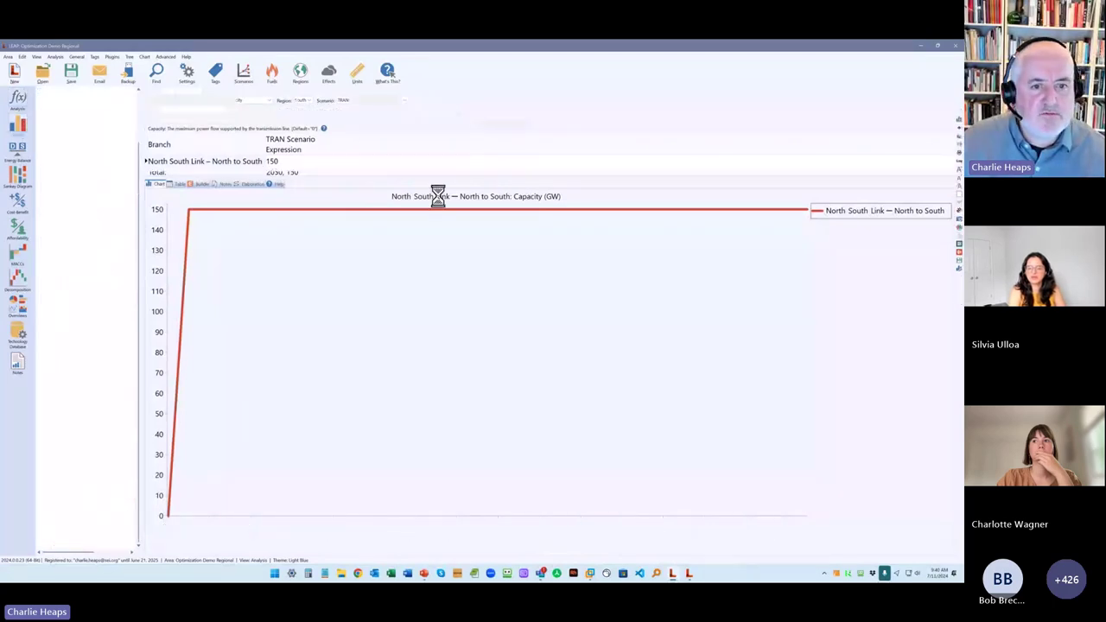
left_click(264, 93)
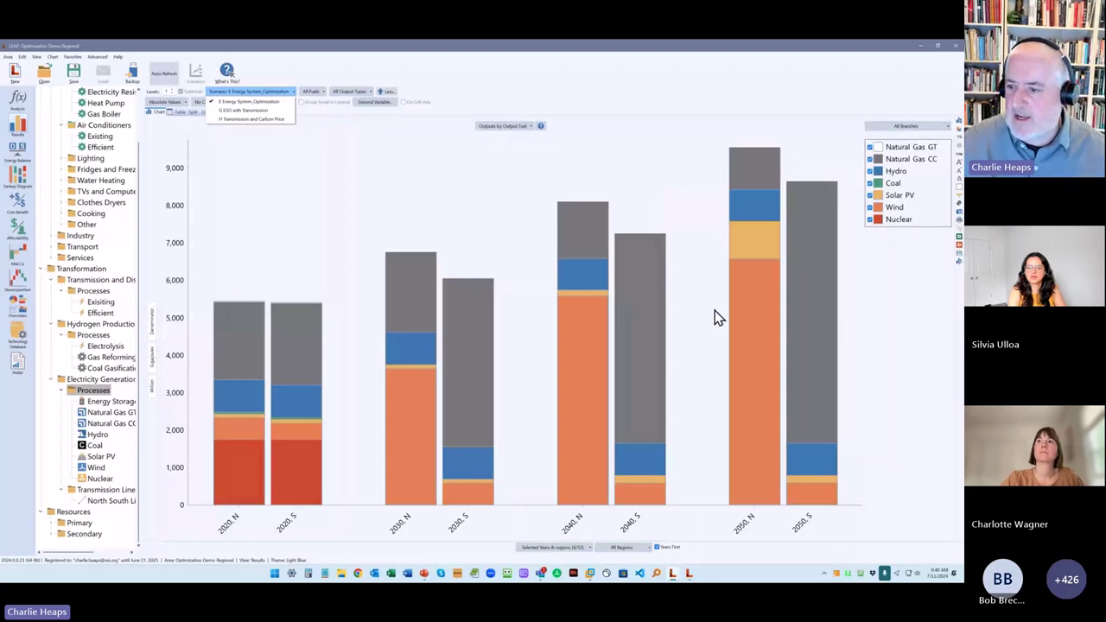
left_click(259, 111)
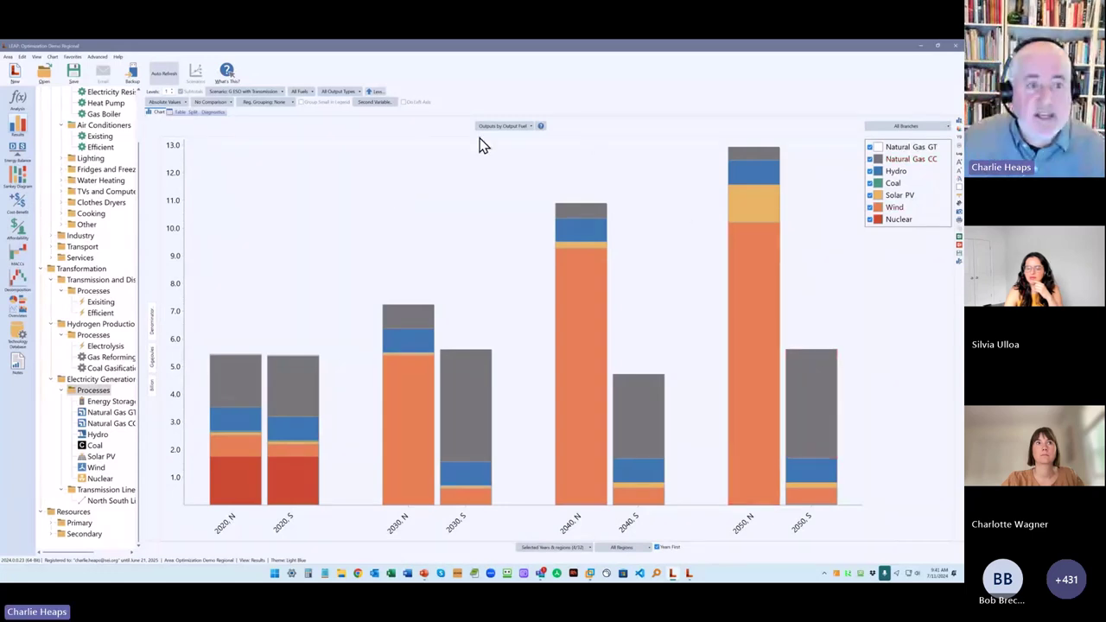
Step: View the favorite charts GHGs by Year, Scenario and Region, Requirements by year, scenario and region, and Transmission Energy Flows in turn
left_click(73, 56)
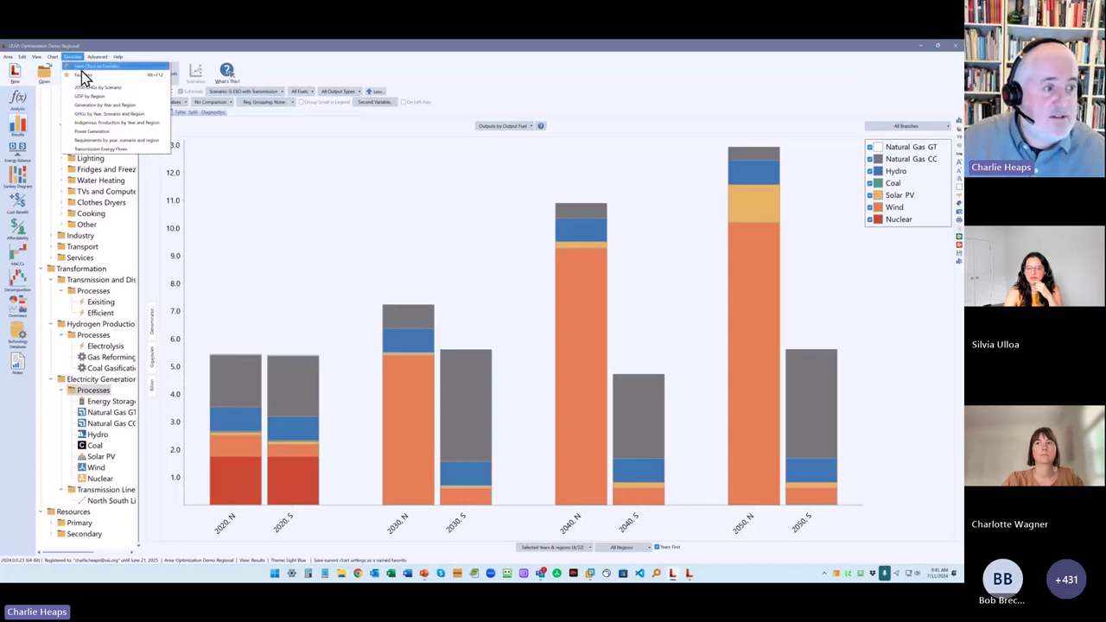
left_click(121, 113)
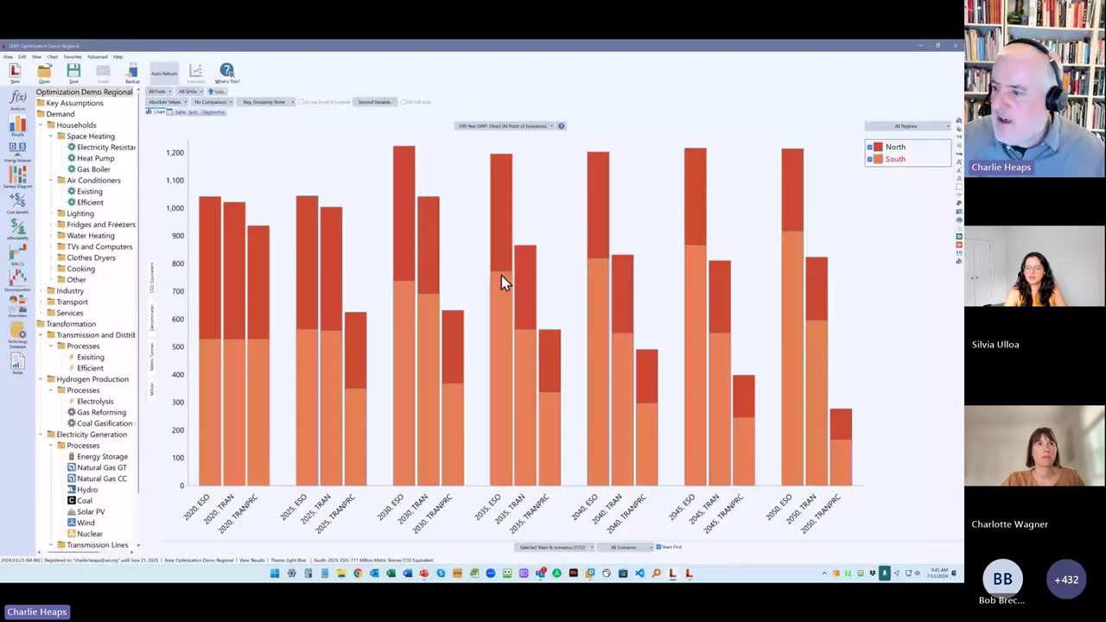
left_click(72, 57)
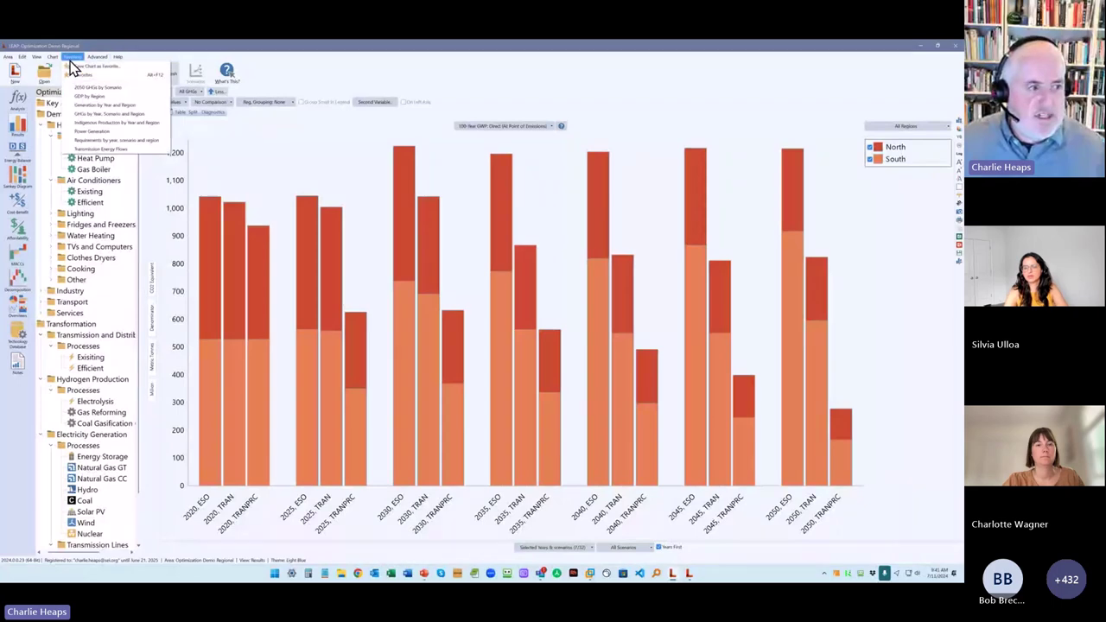
left_click(116, 152)
left_click(73, 57)
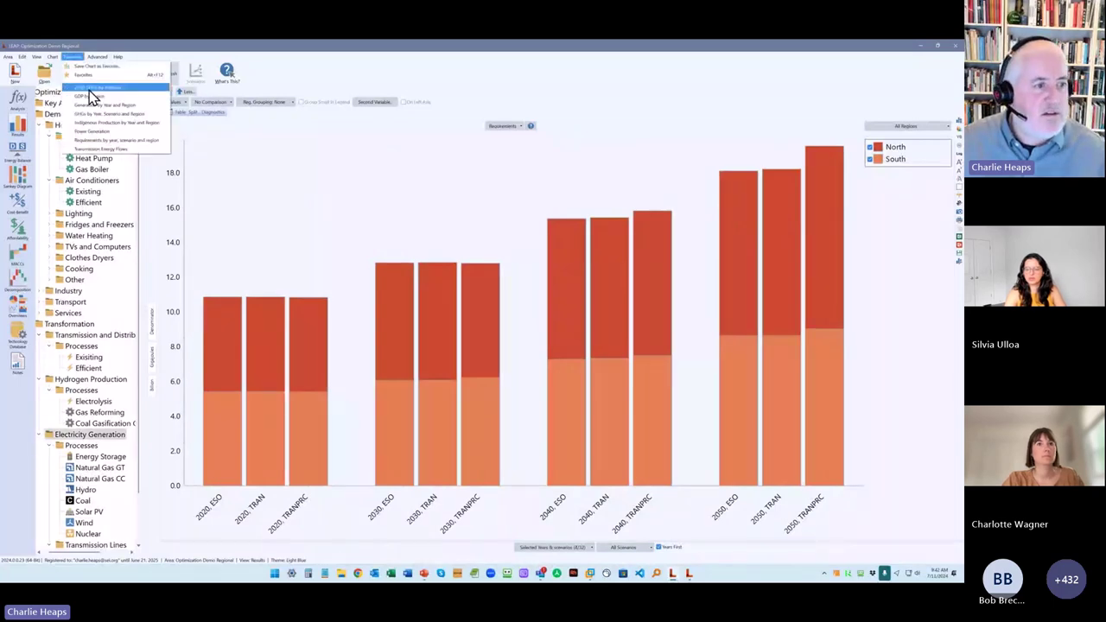
left_click(110, 149)
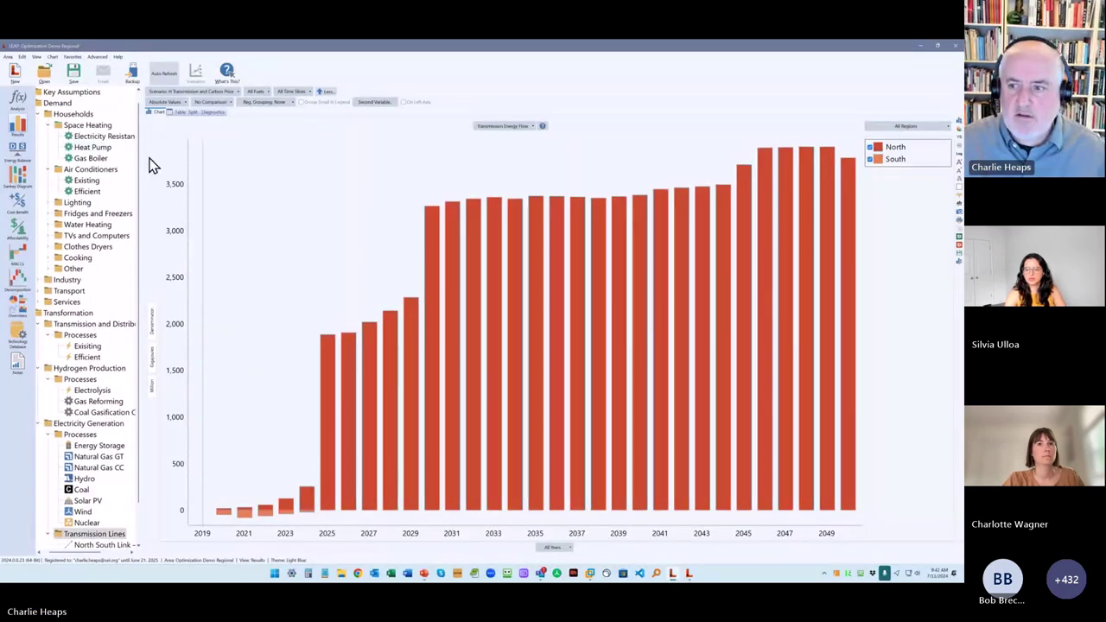
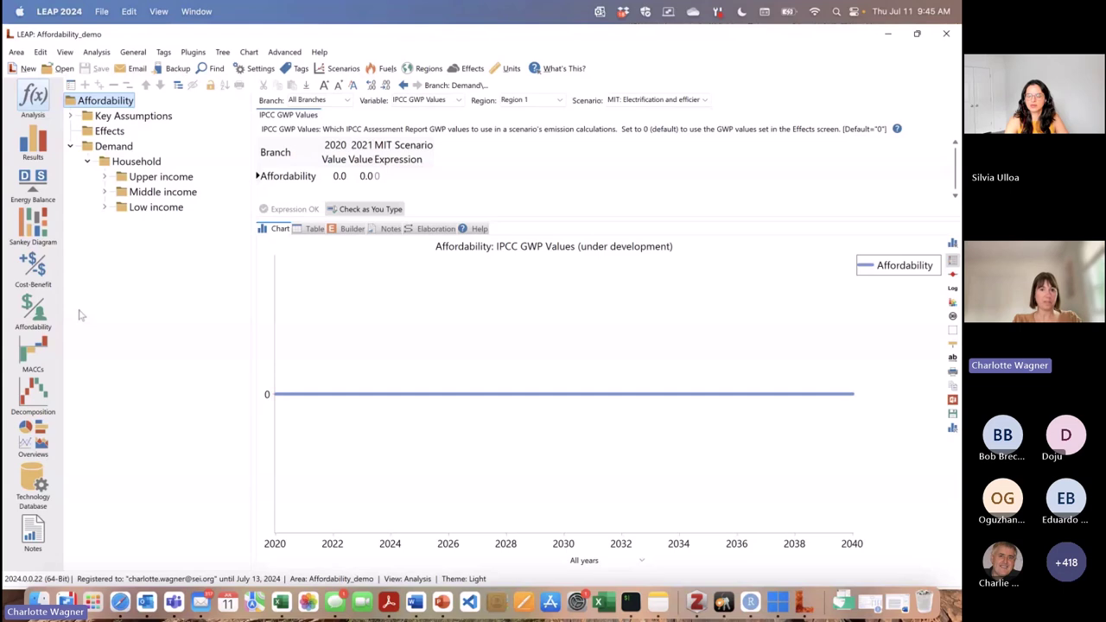
Step: In the Affordability_demo area, review the Affordability scope option in Settings and the Affordability Analysis marks in the Fuels list
left_click(256, 69)
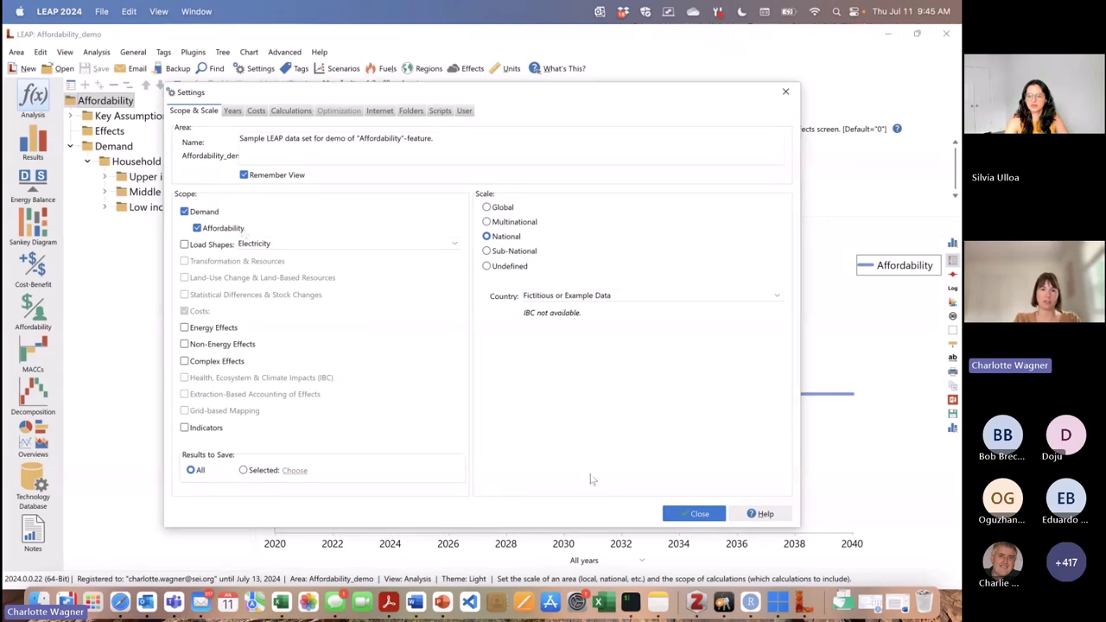
left_click(683, 514)
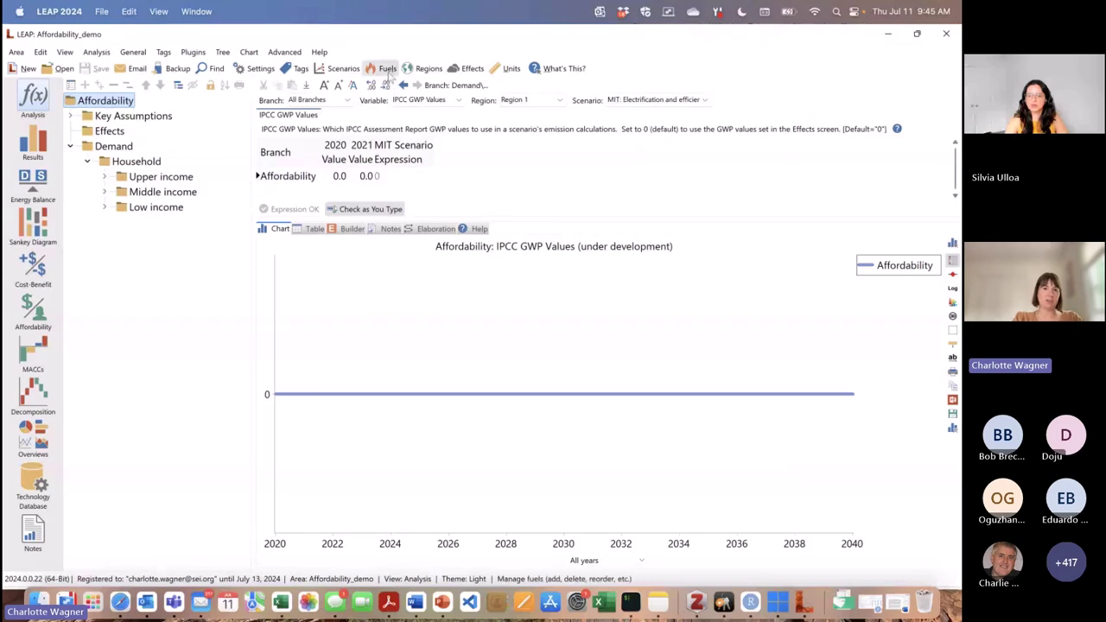
left_click(387, 69)
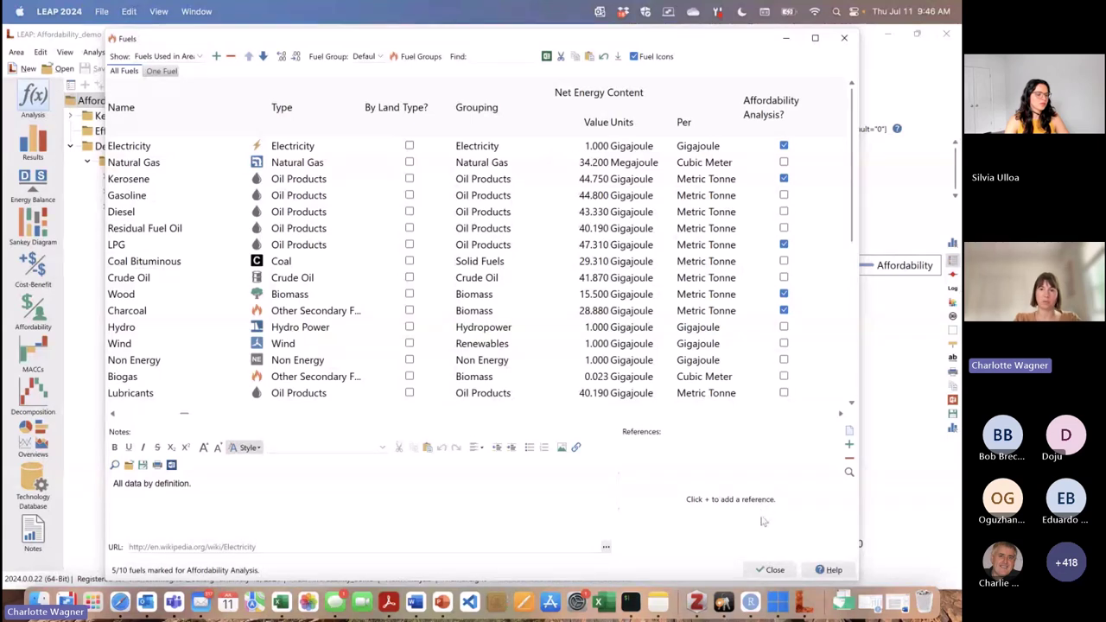
left_click(750, 569)
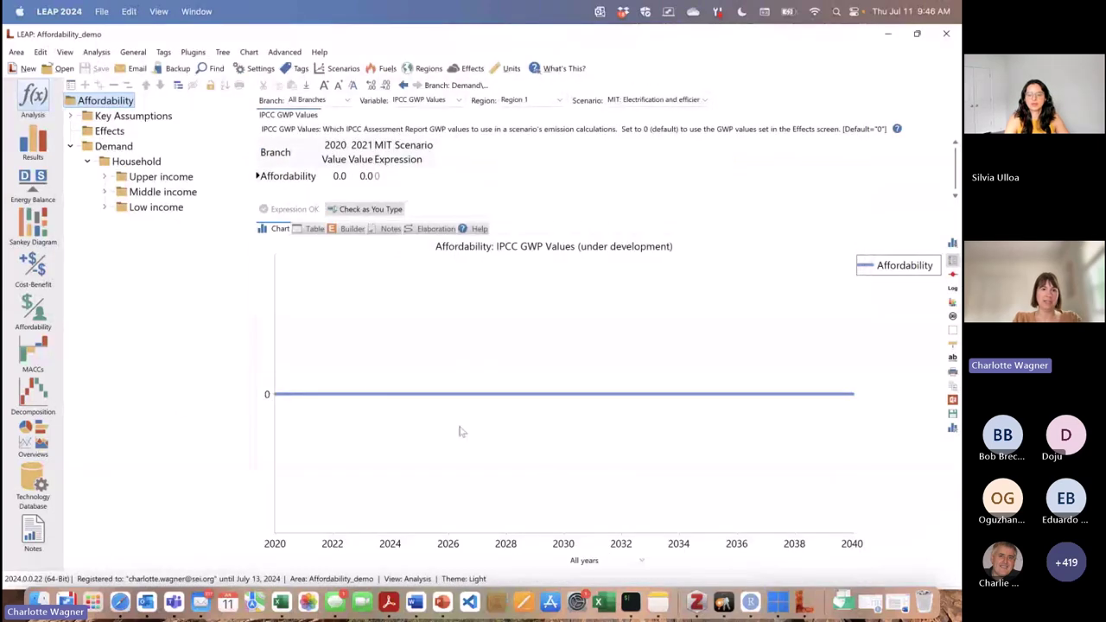
Step: Check the Affordability Branch option in the properties of the Upper income and Middle income household branches
left_click_drag(137, 162, 139, 174)
right_click(143, 177)
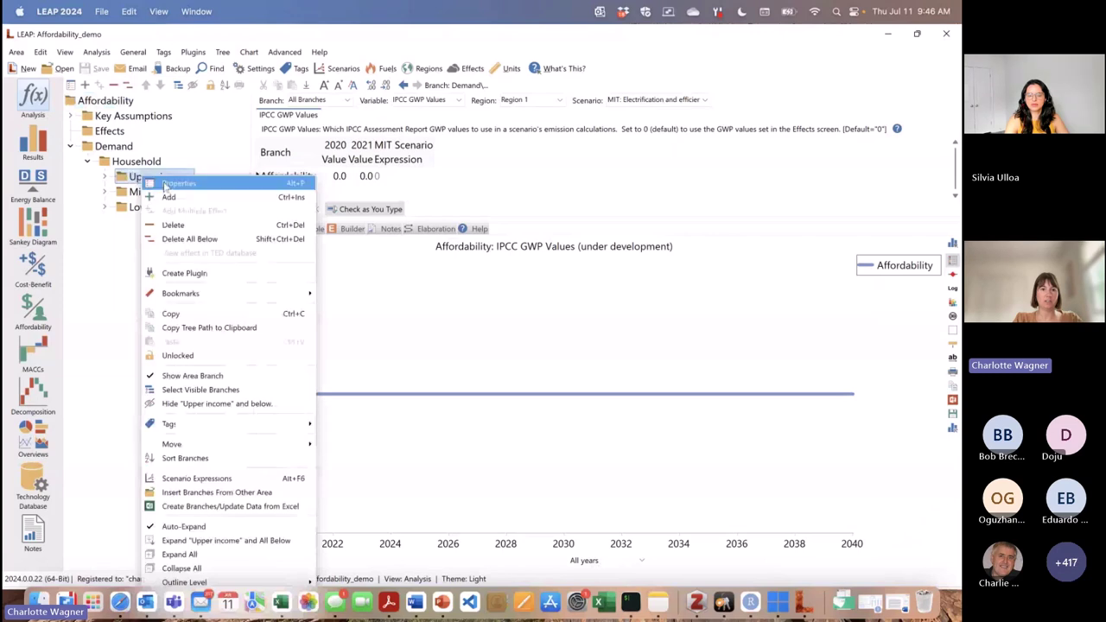
left_click(165, 184)
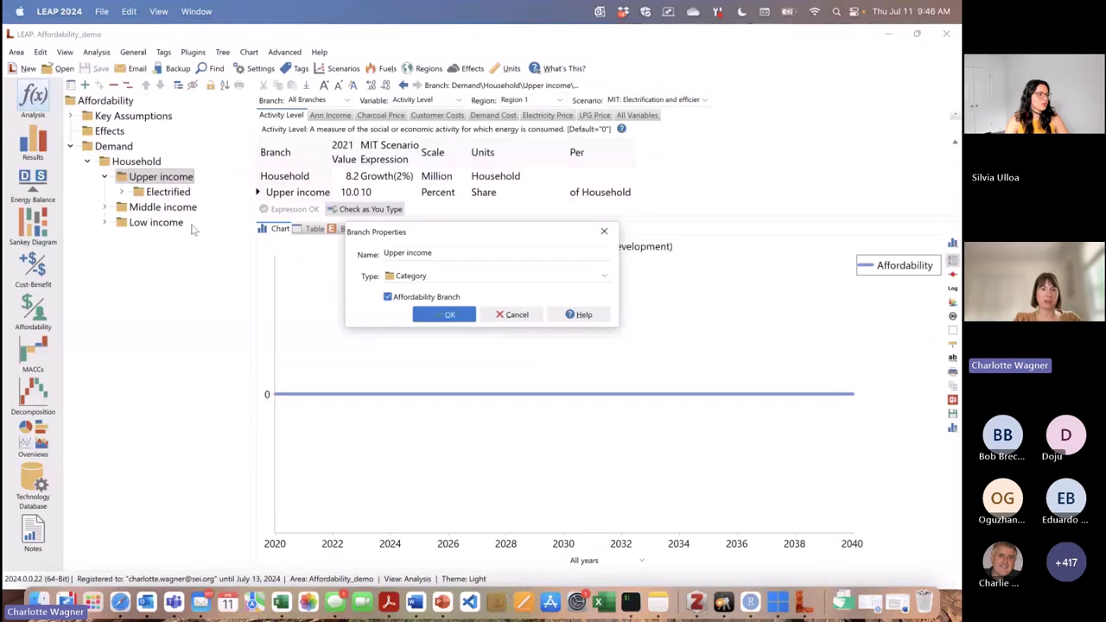
left_click(390, 299)
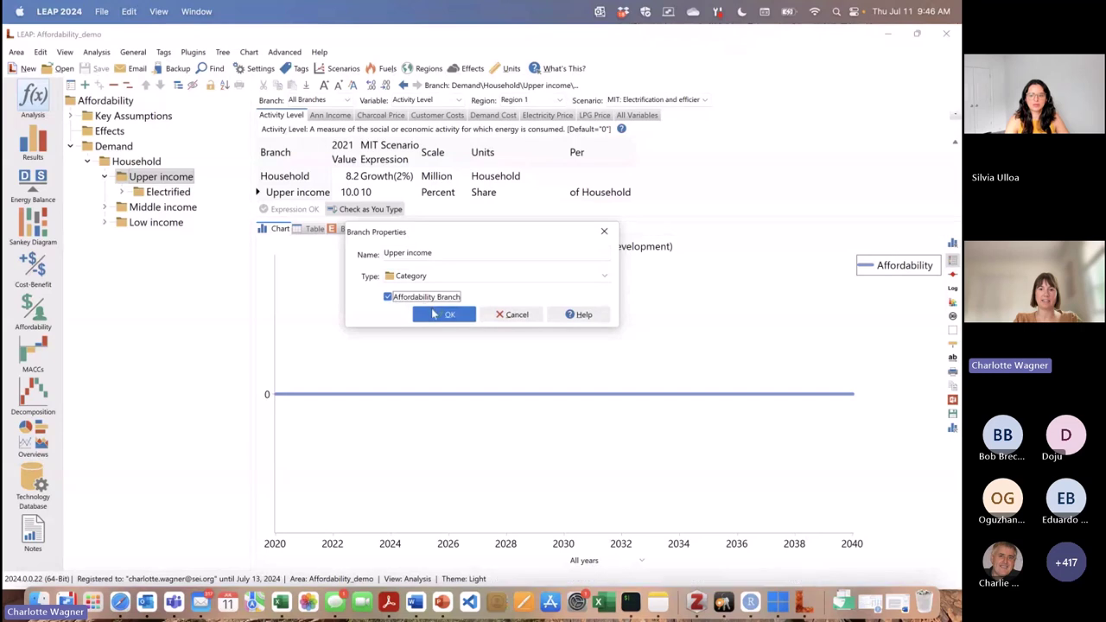
left_click(434, 314)
right_click(183, 208)
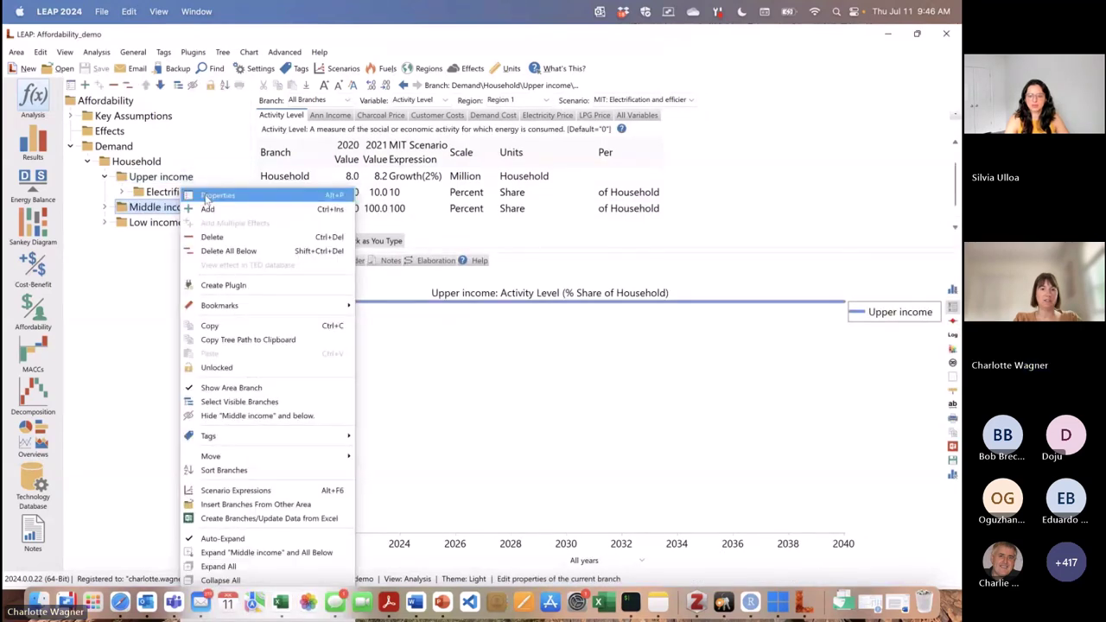
left_click(207, 196)
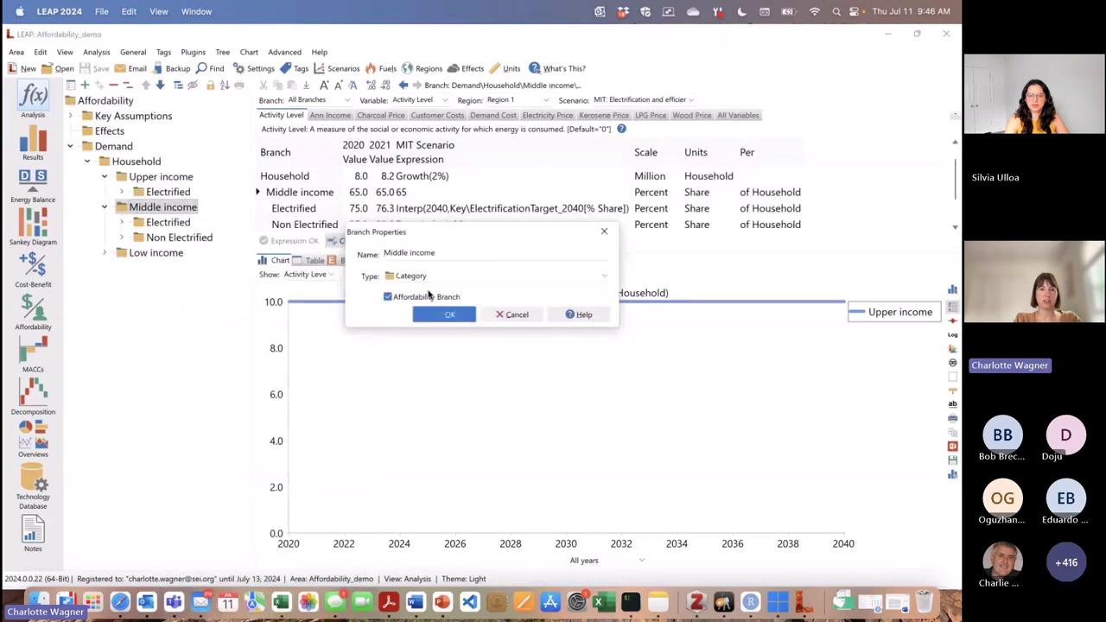
left_click(443, 316)
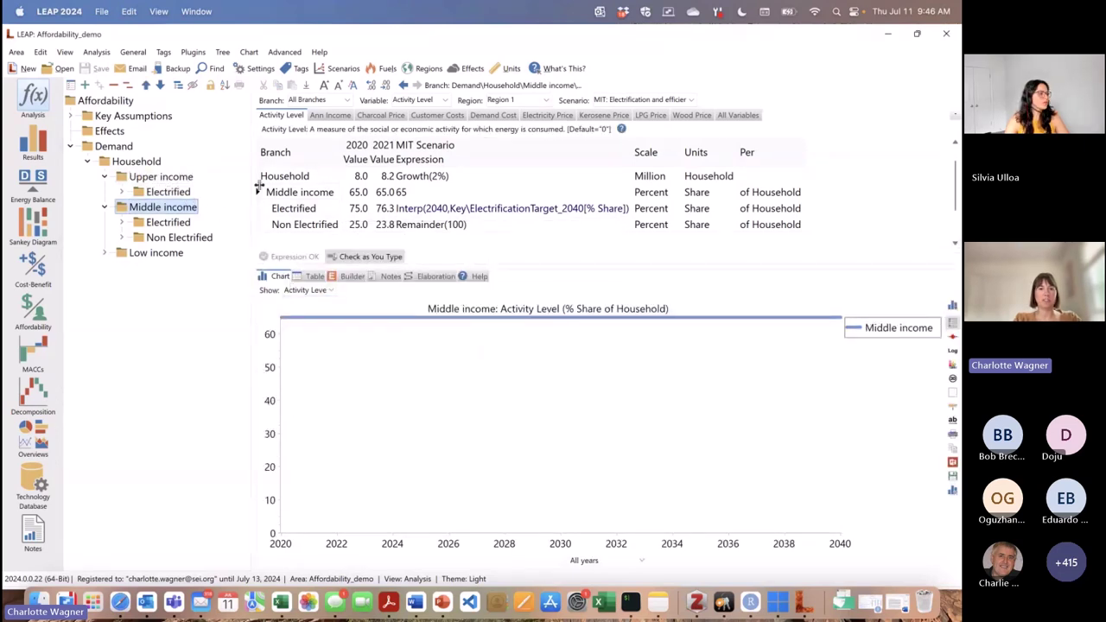
Step: Review the Ann Income, Activity Level and Charcoal Price data of the Household income groups
left_click(330, 115)
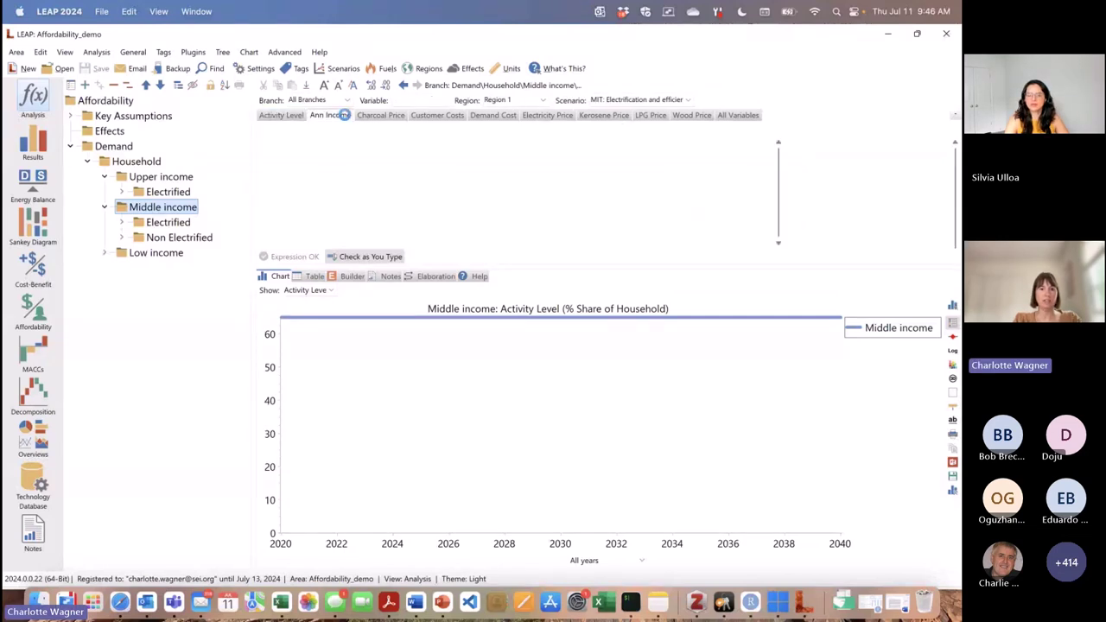
left_click(152, 164)
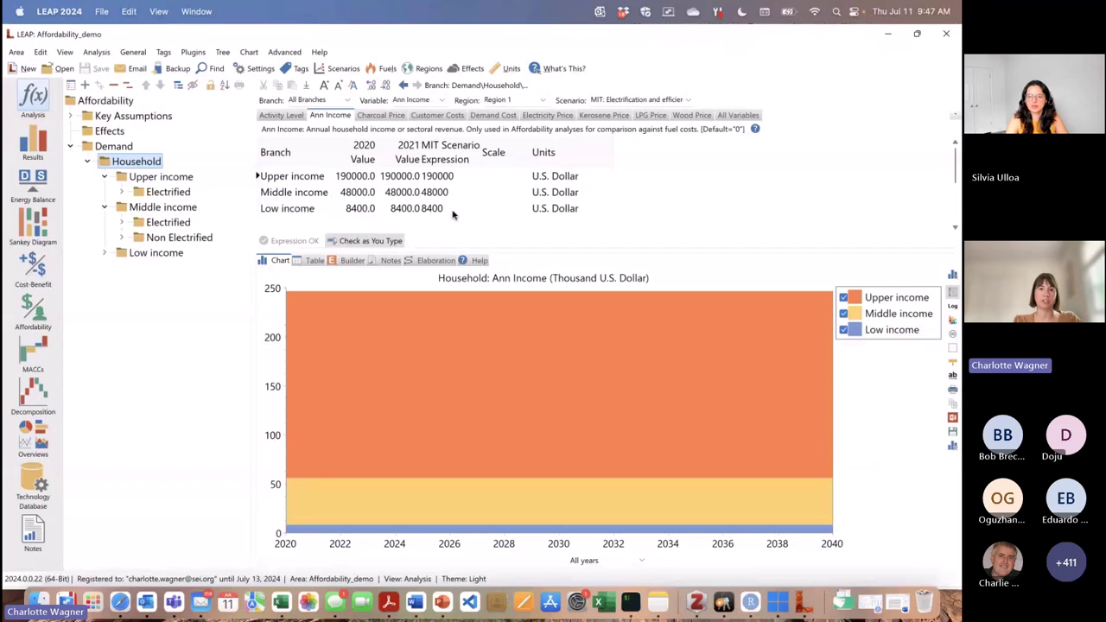
left_click(298, 118)
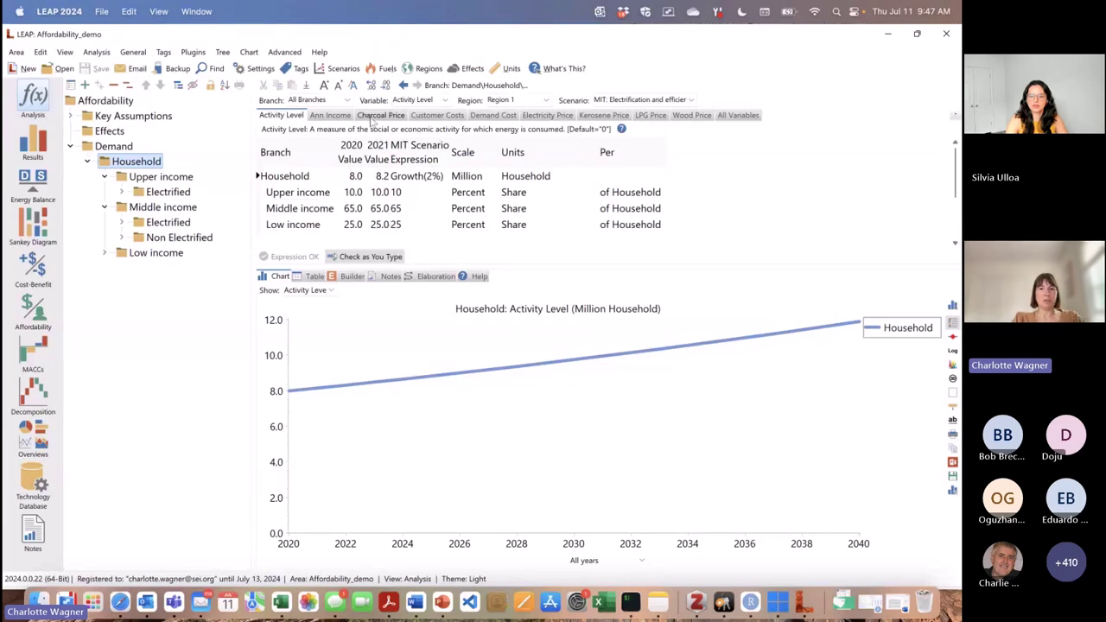
left_click(373, 118)
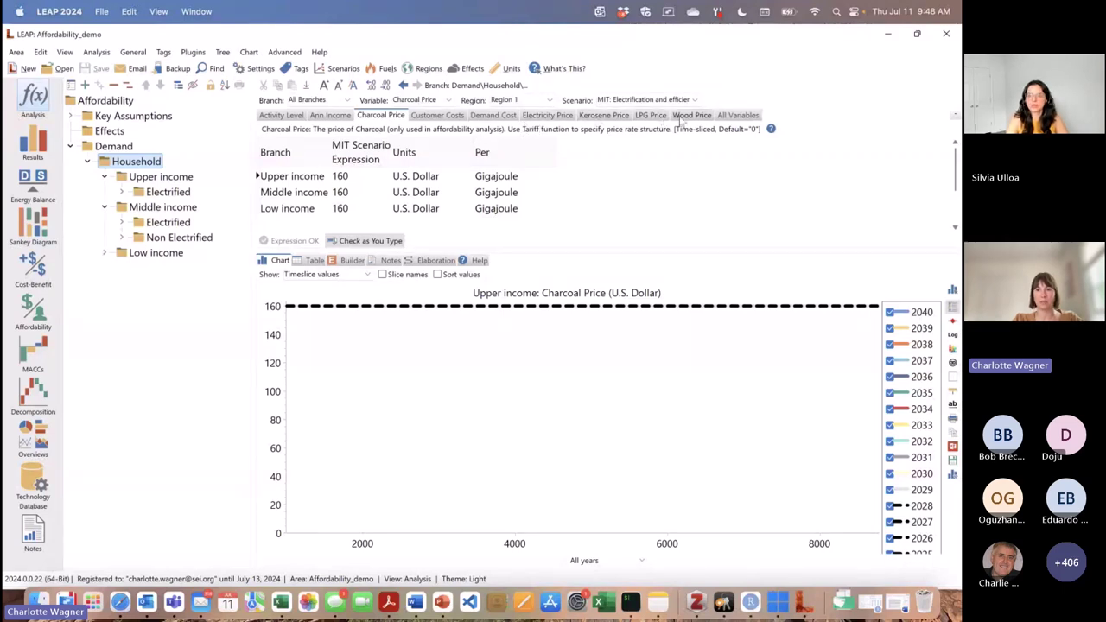
Step: Inspect the parameters of the Electricity Price Tariff expression in the Function Wizard and display the Household Customer Costs
left_click(564, 115)
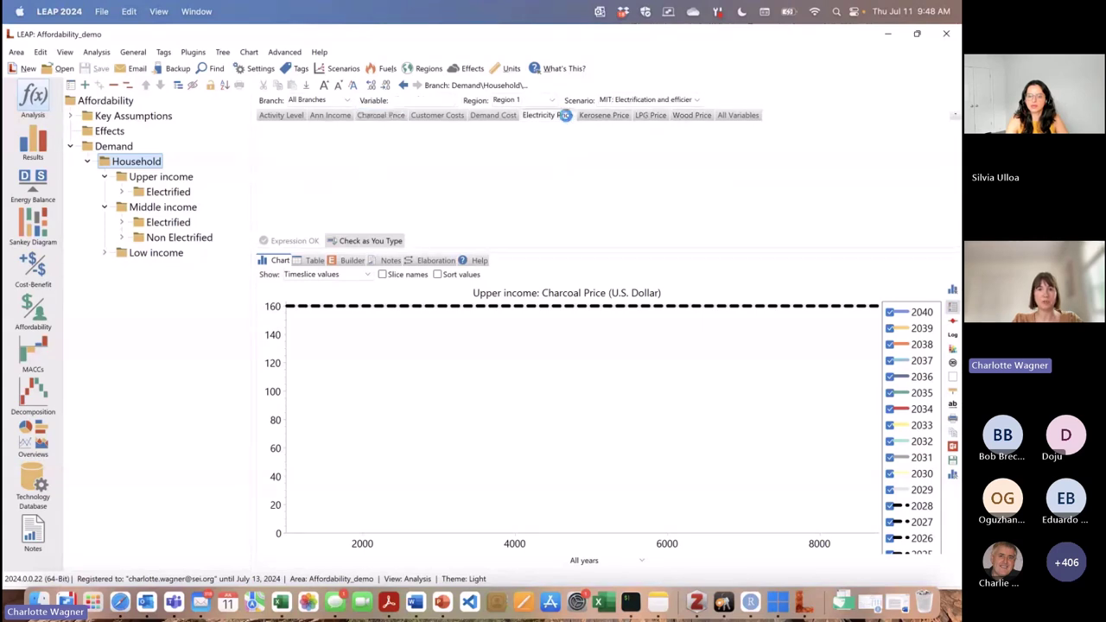
left_click(350, 261)
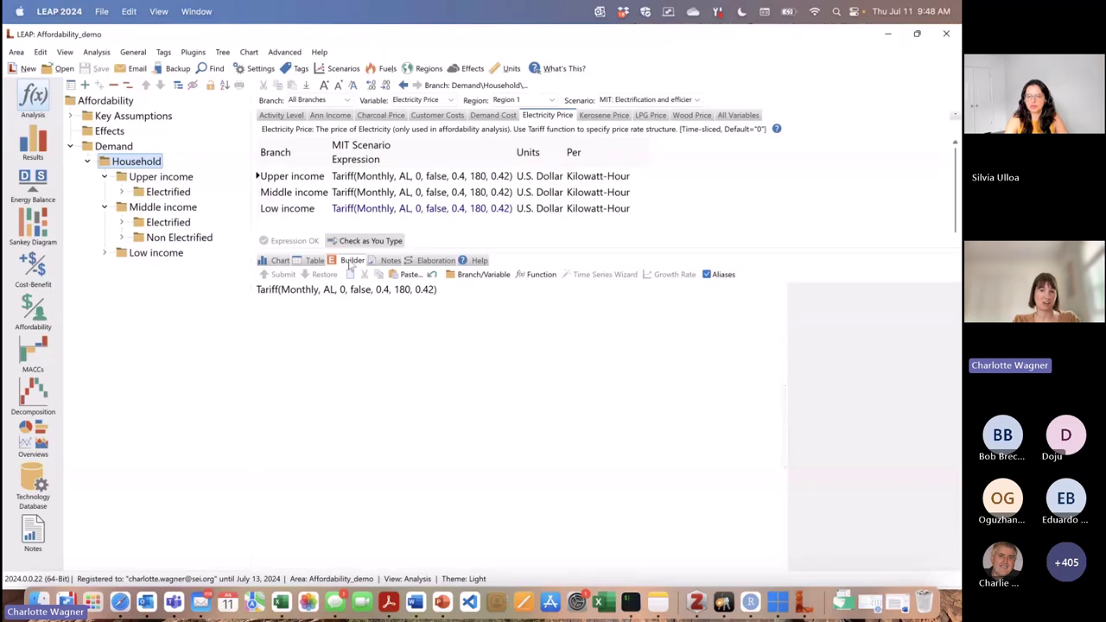
left_click(267, 290)
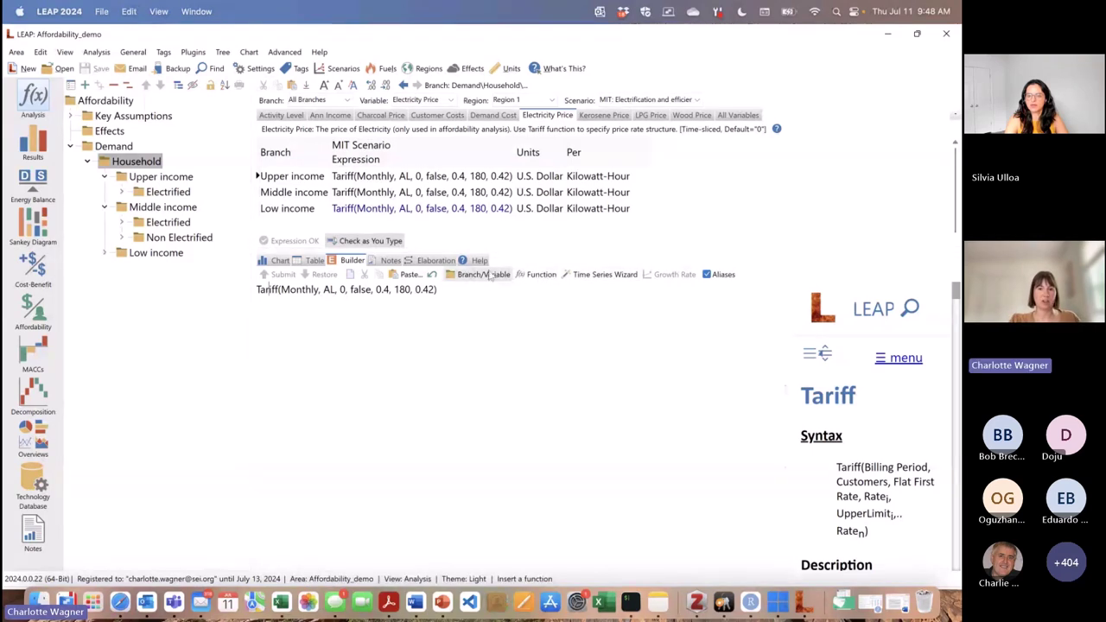
left_click(540, 274)
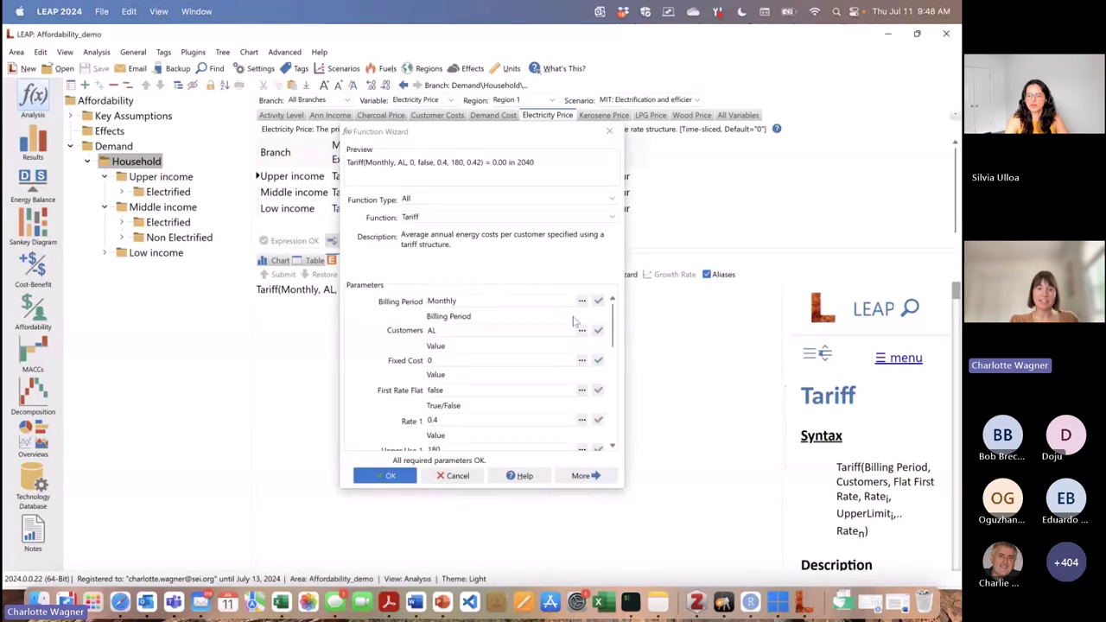
left_click(469, 302)
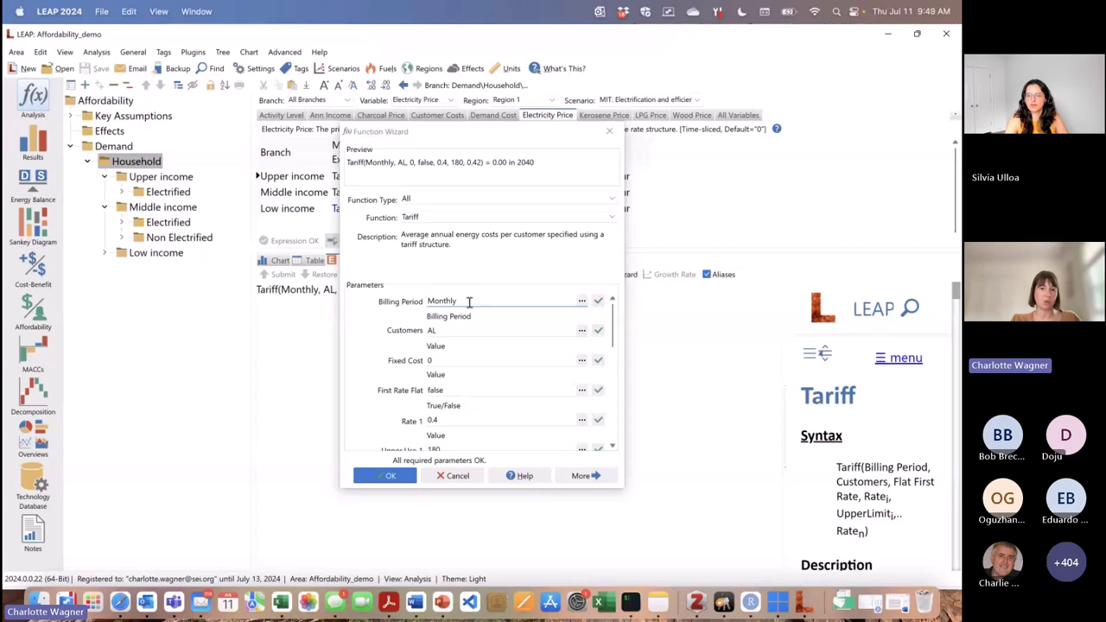
left_click(447, 332)
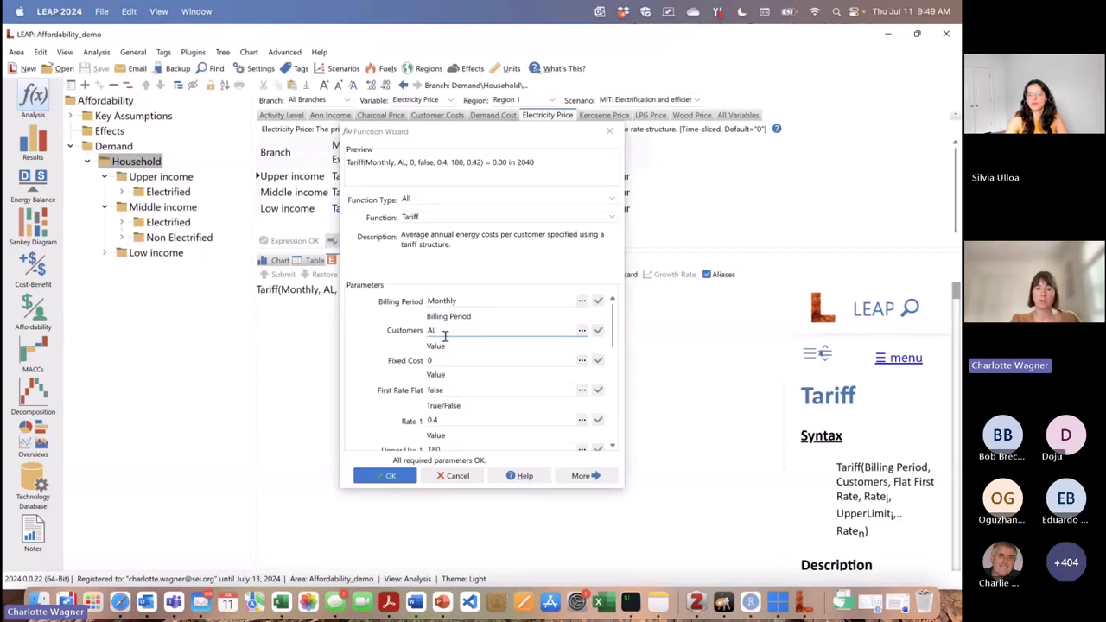
left_click(444, 360)
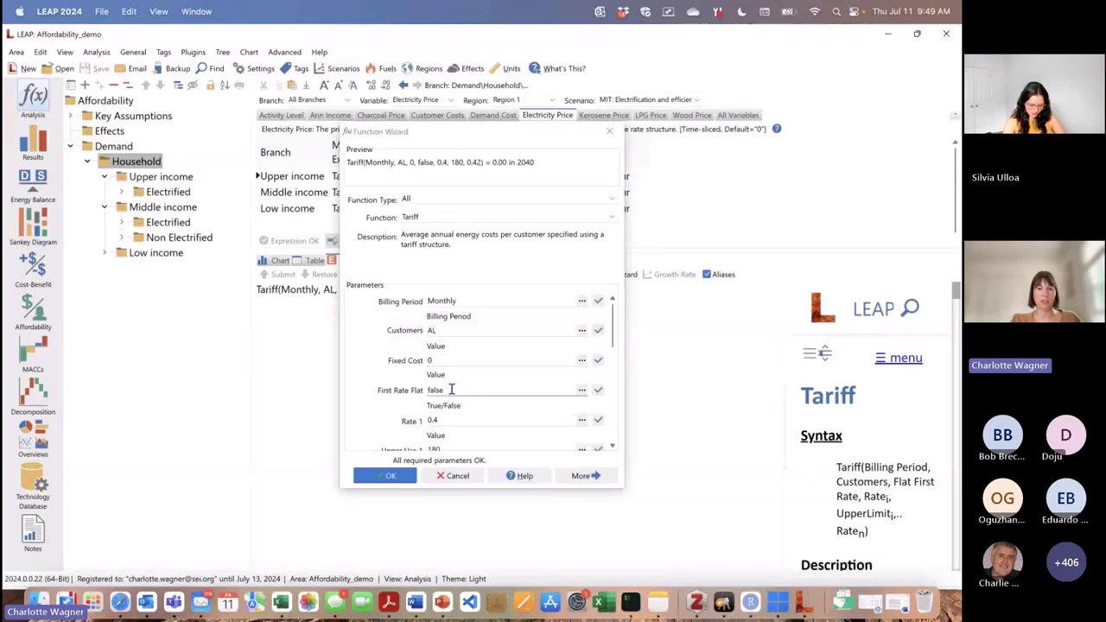
scroll(464, 380, "down", 5)
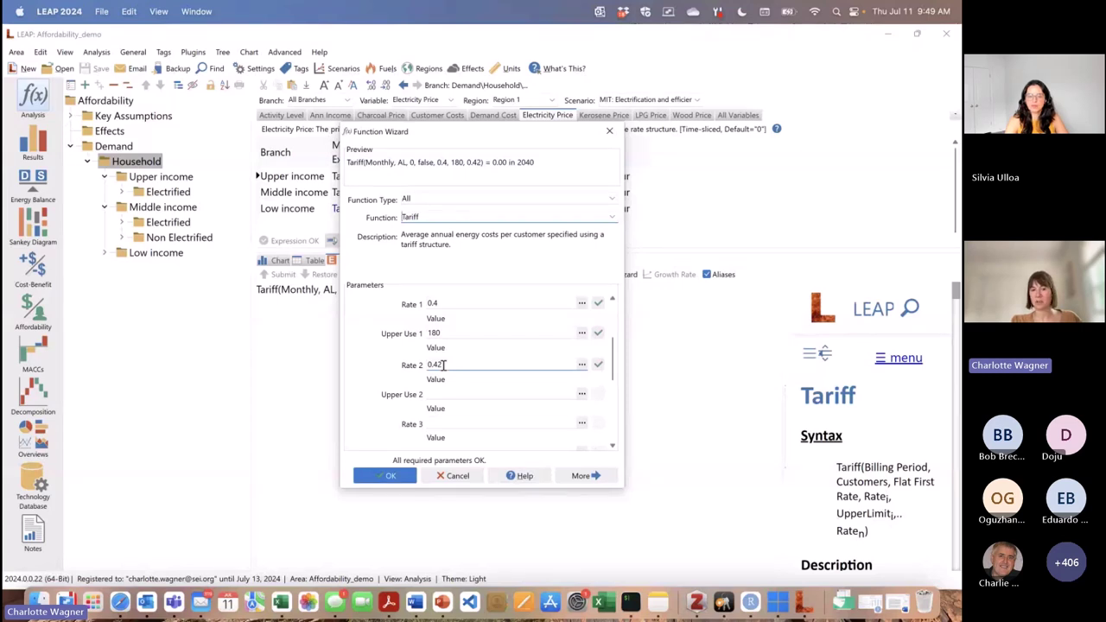
left_click(386, 476)
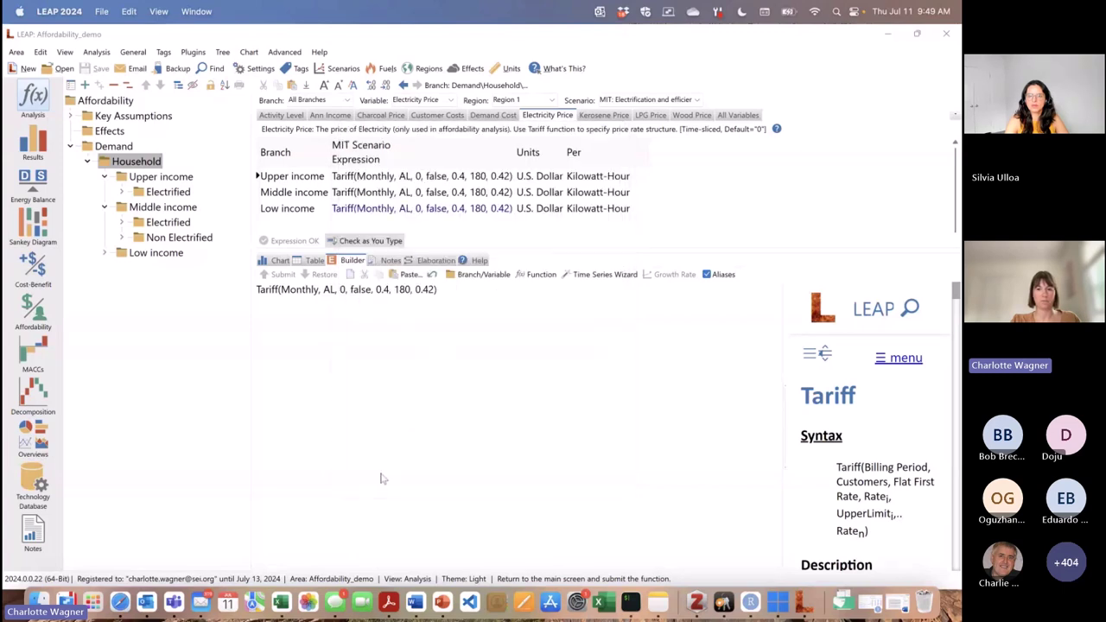
left_click(441, 116)
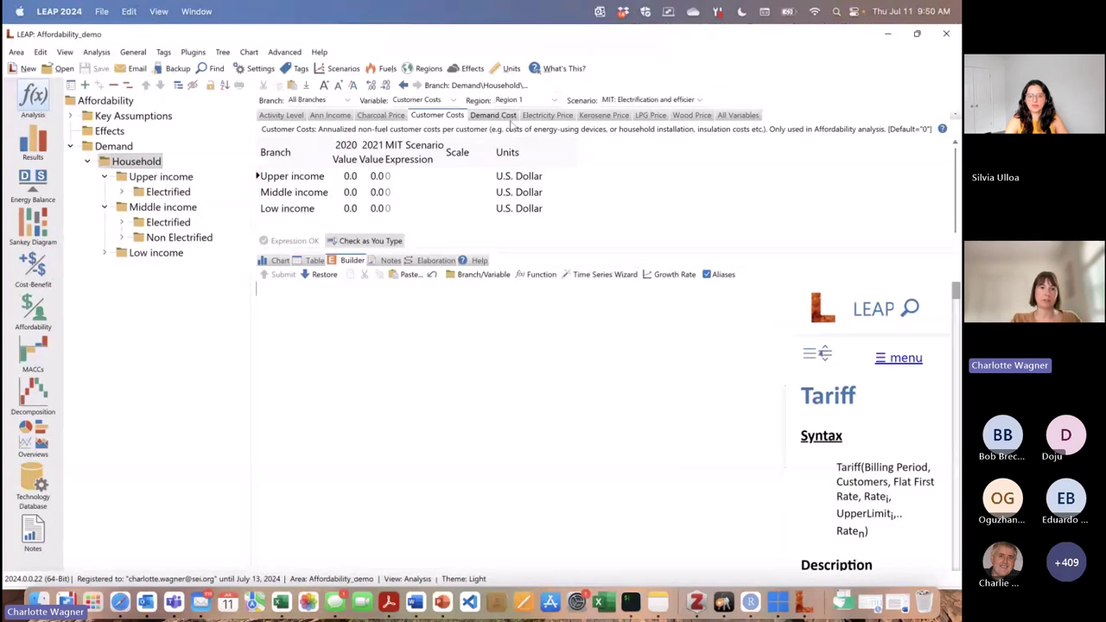
Step: Expand the Upper income cooking, lighting and refrigeration branches and Low income, and display the Demand Cost of incandescent lighting
left_click(123, 192)
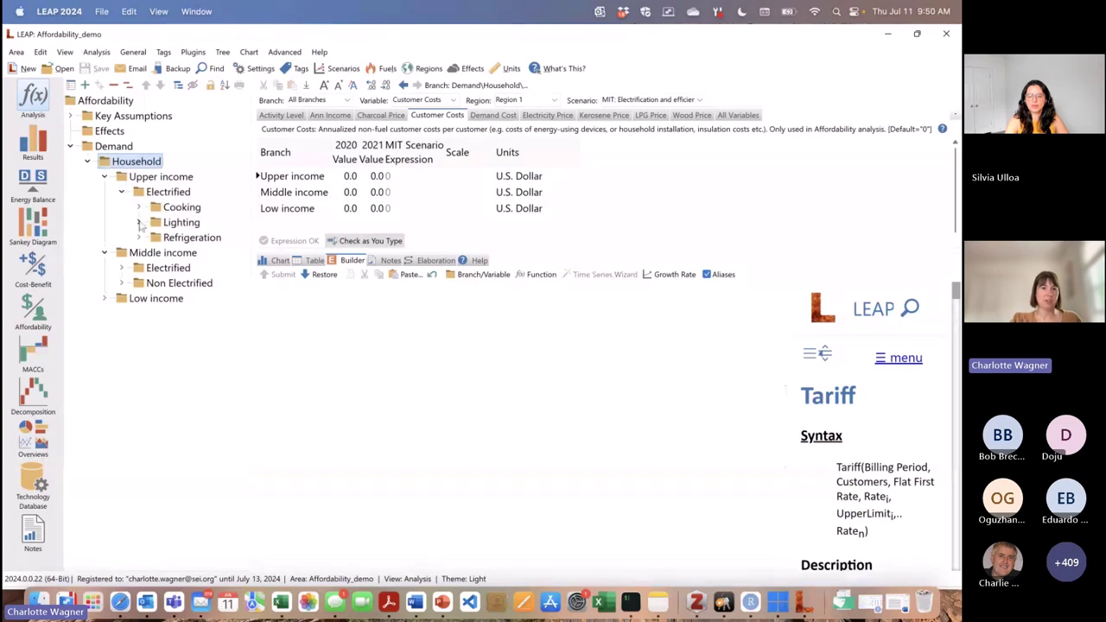
left_click(138, 222)
left_click(203, 237)
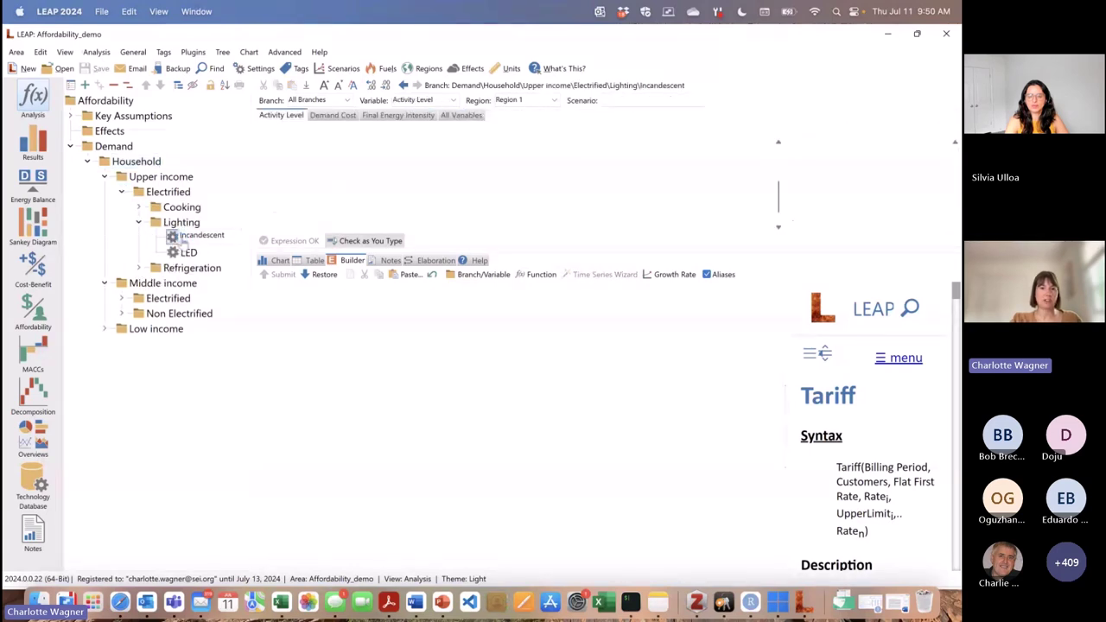
left_click(139, 208)
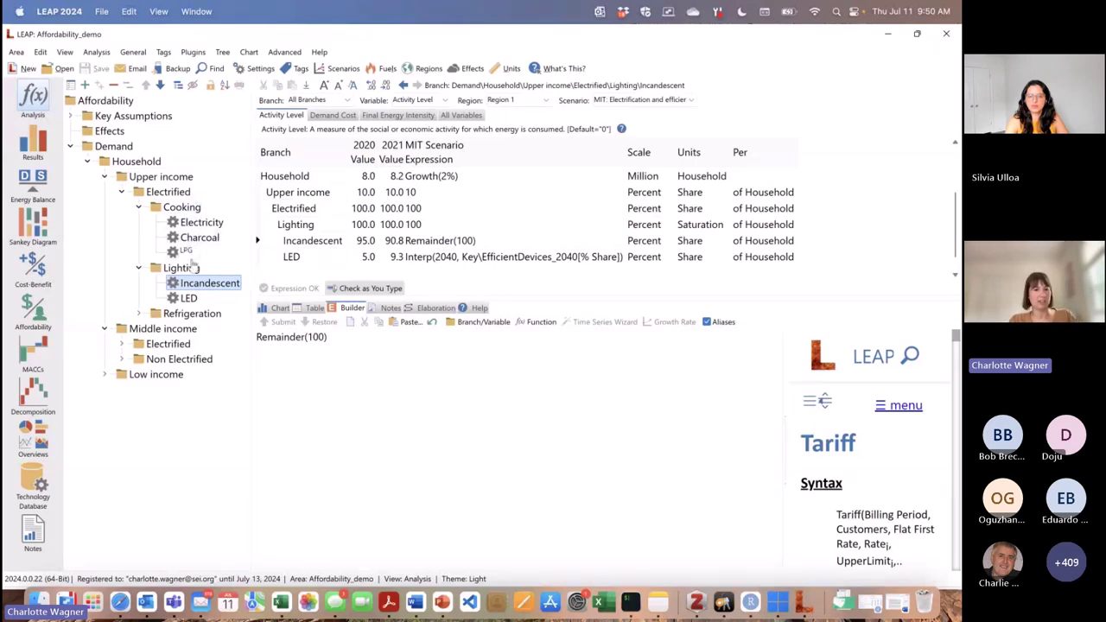
left_click(104, 374)
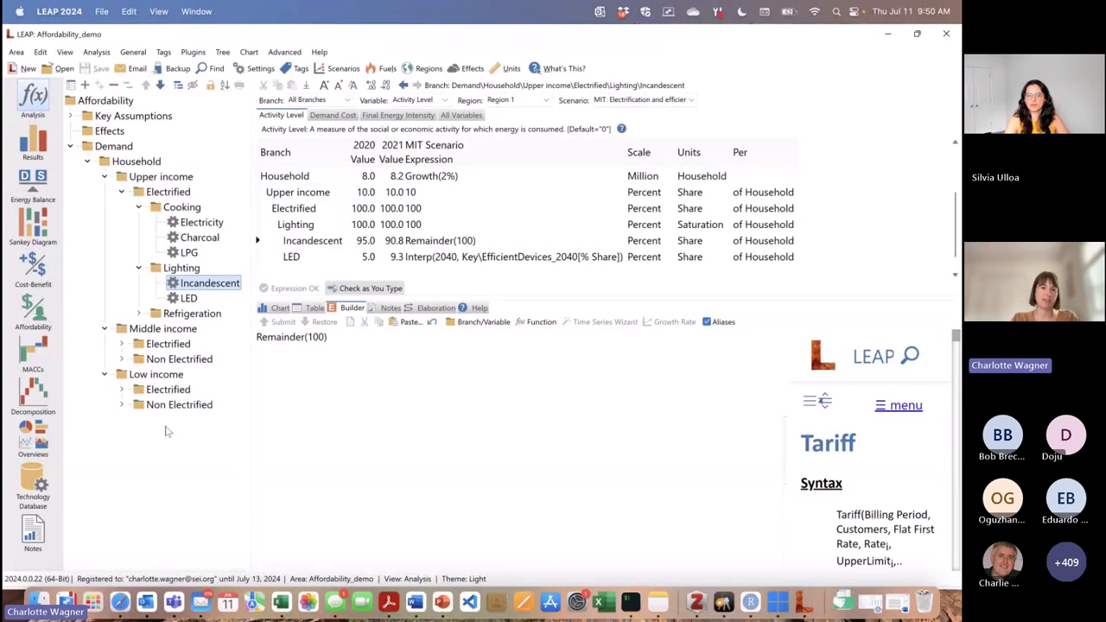
left_click(140, 314)
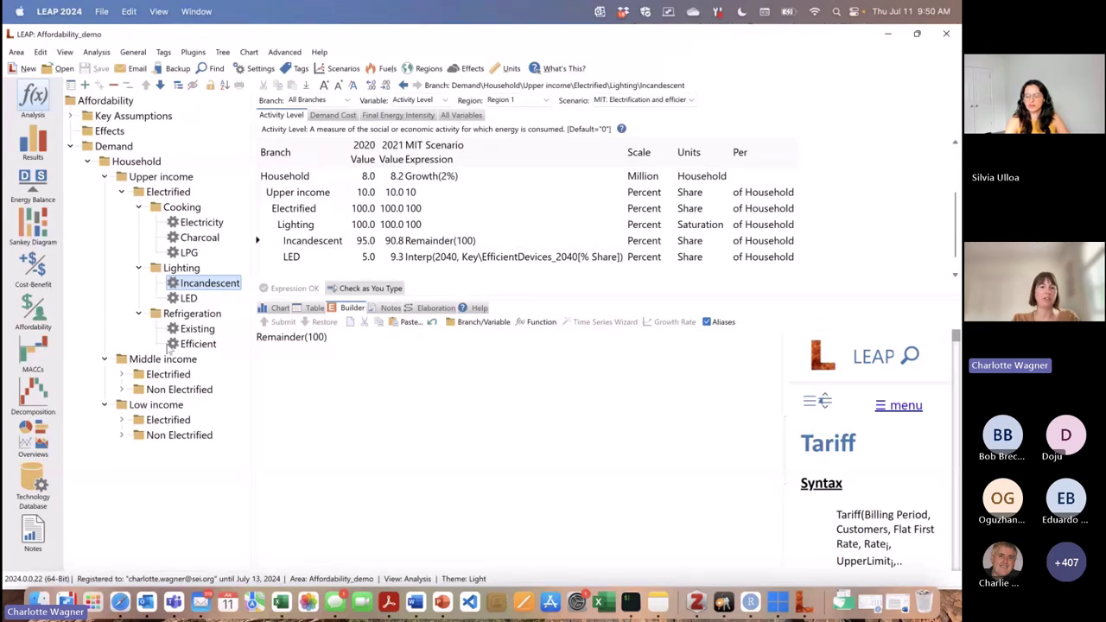
left_click_drag(184, 349, 183, 316)
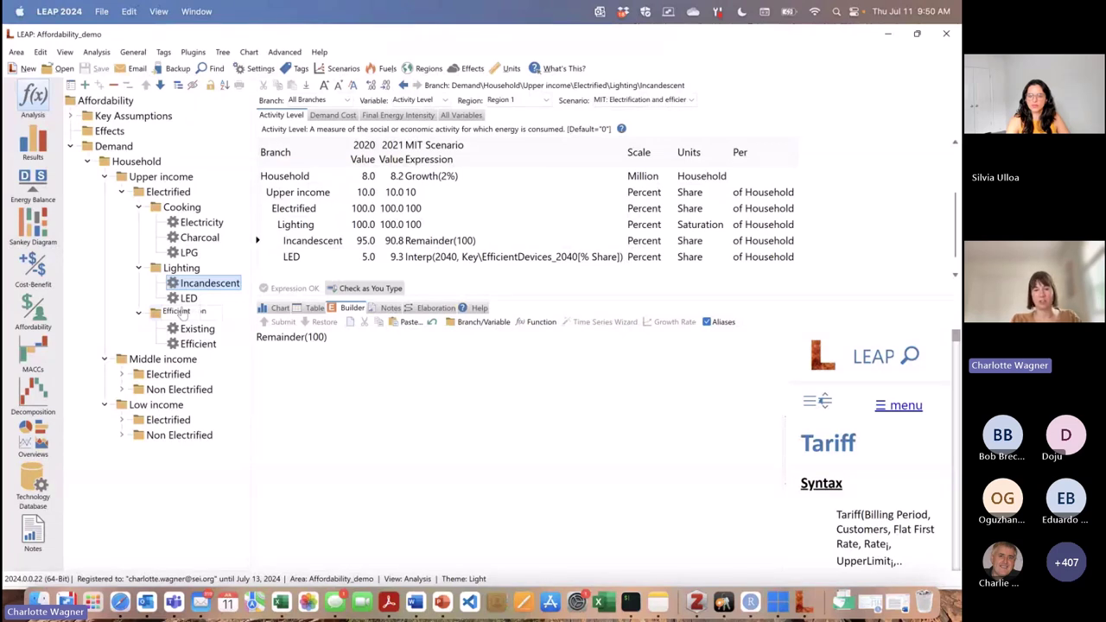
left_click_drag(181, 317, 182, 315)
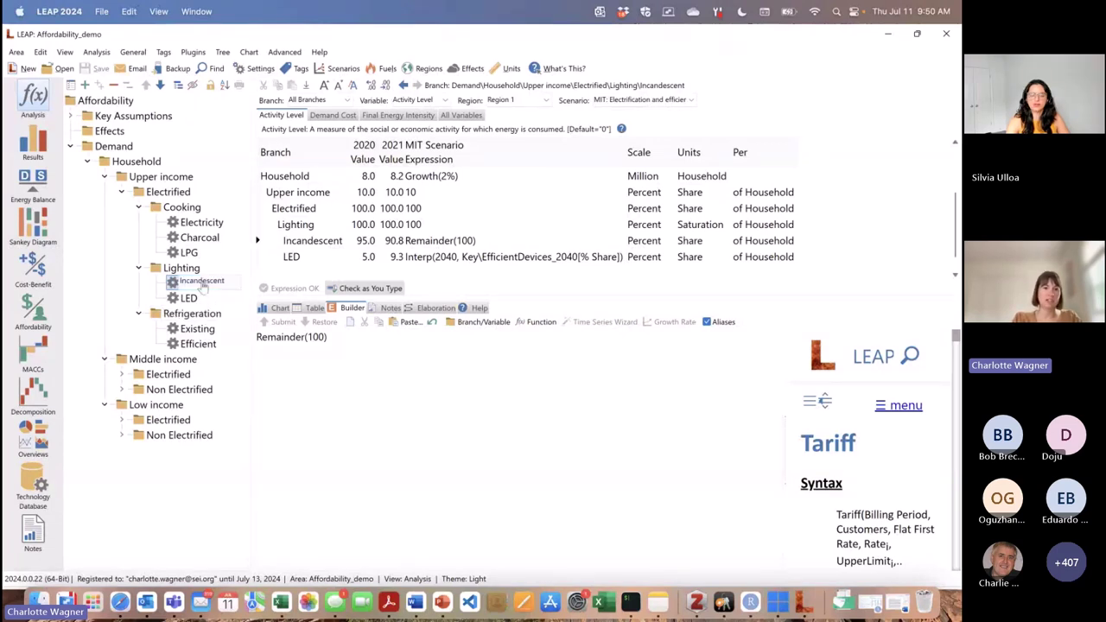
left_click(346, 116)
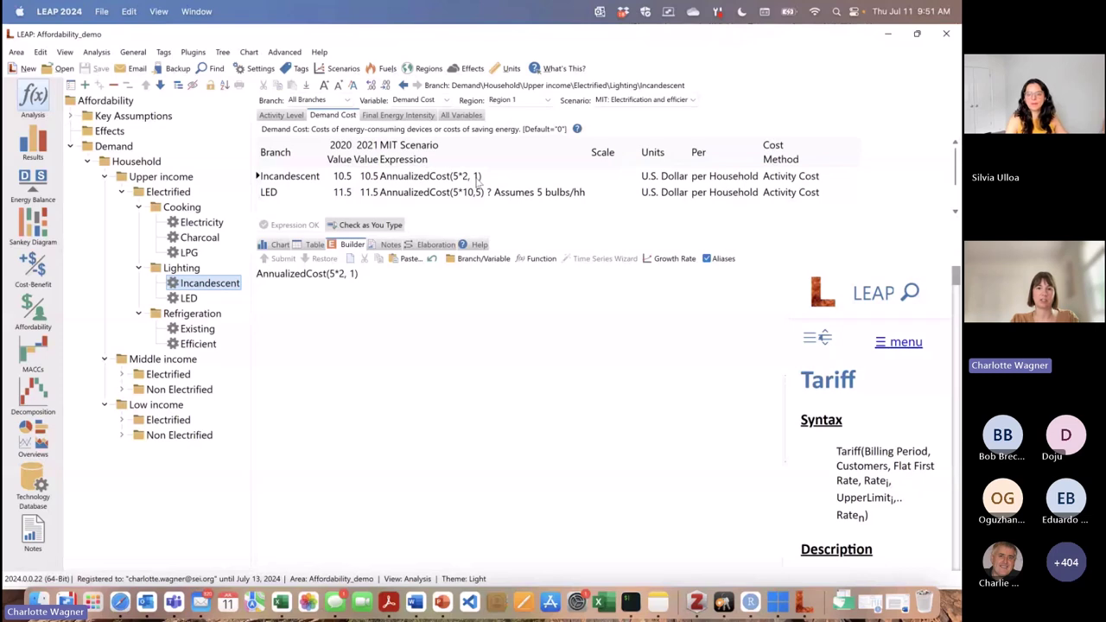
Step: Review the Baseline affordability summary table for low-income and middle-income households, and return to the Analysis view
left_click(34, 317)
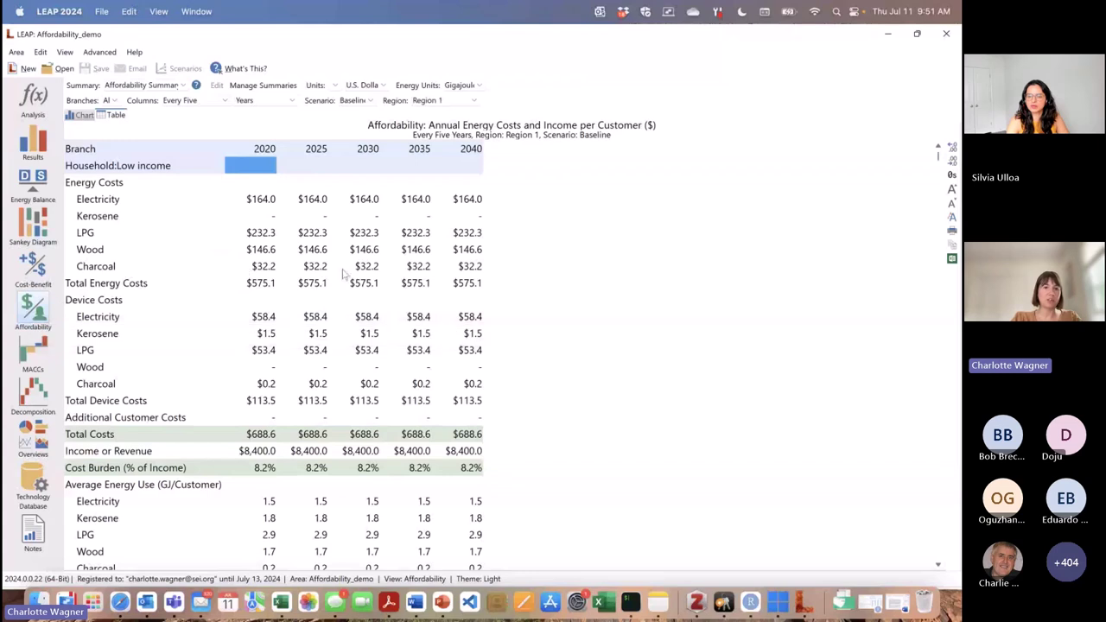
left_click(116, 101)
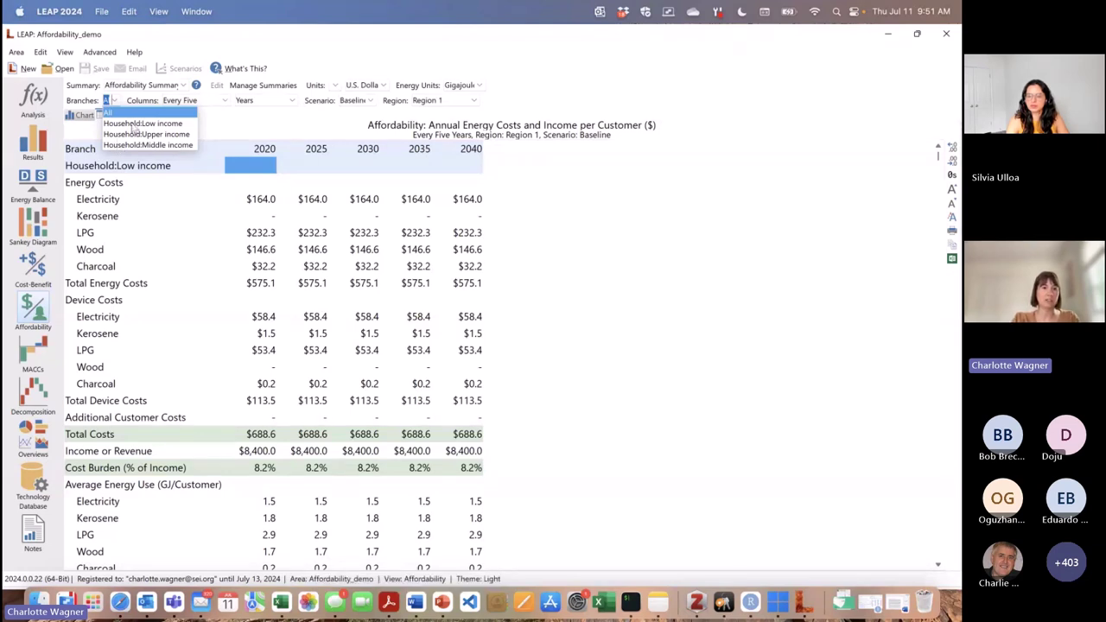
left_click(131, 124)
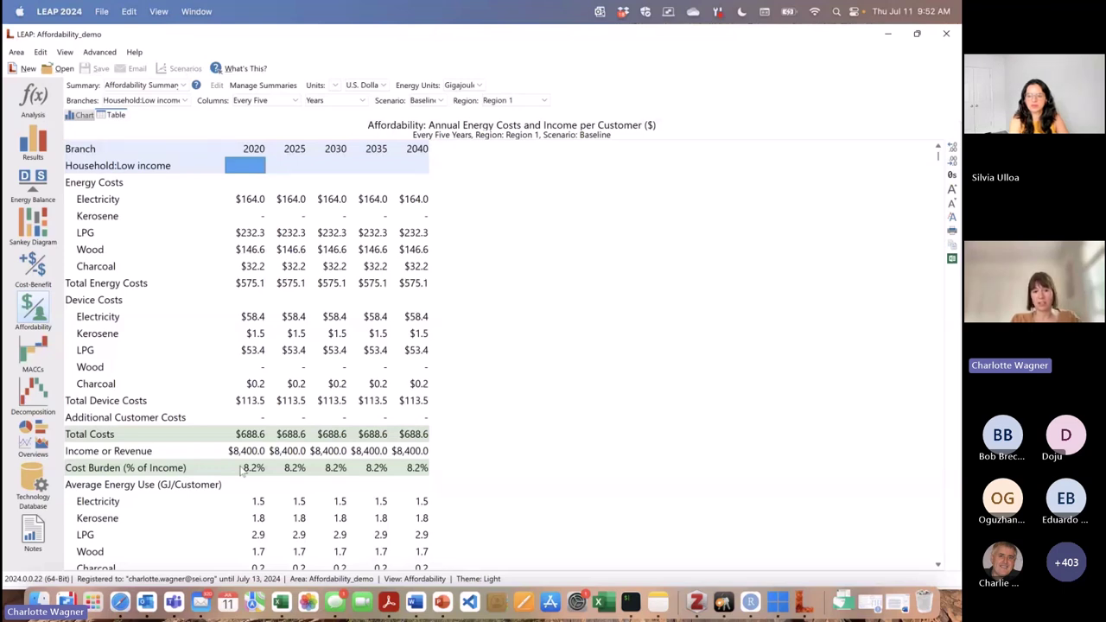
left_click(182, 101)
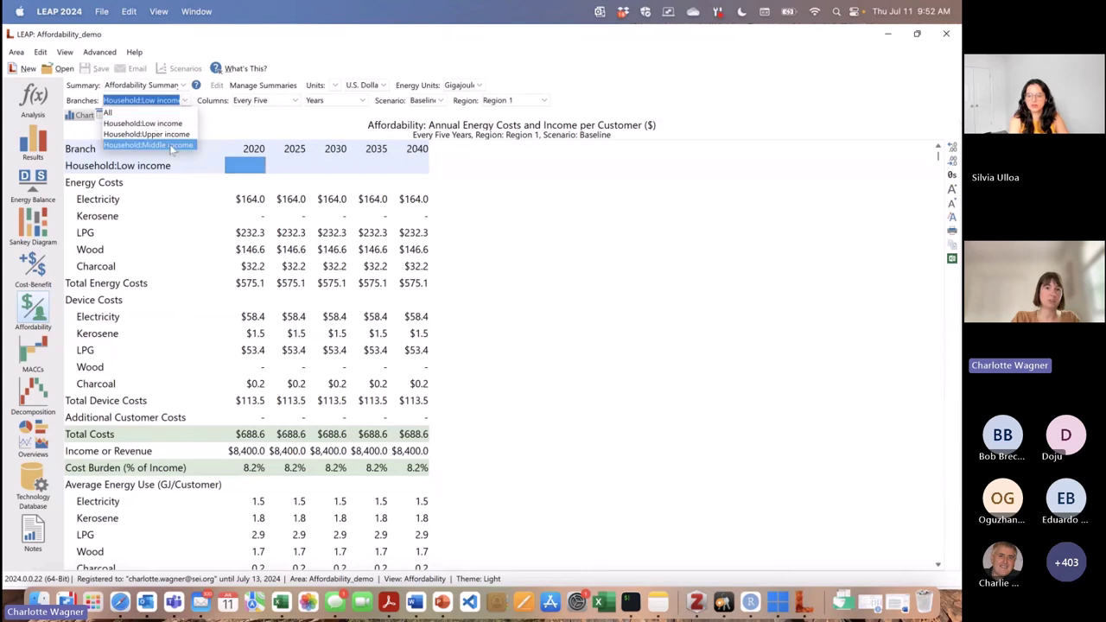
left_click(169, 145)
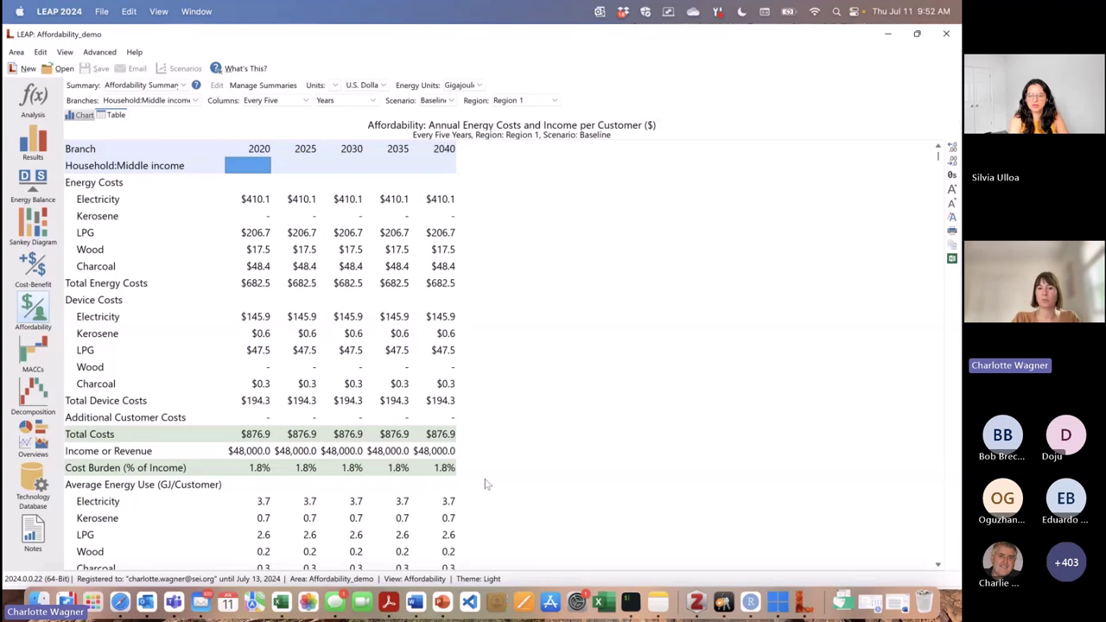
scroll(486, 485, "down", 3)
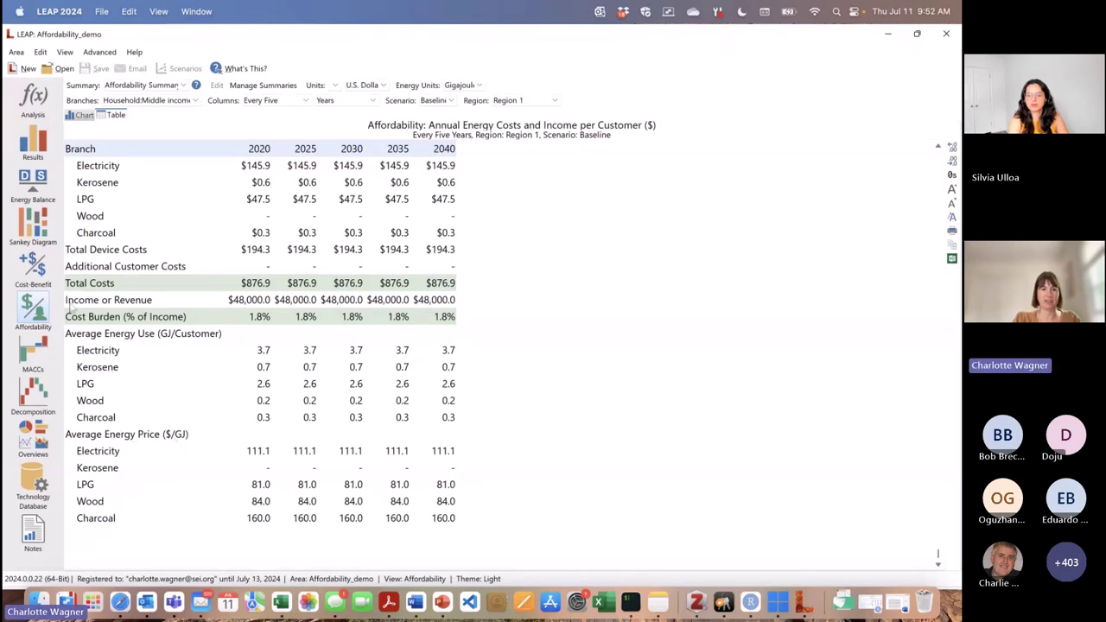
left_click(32, 99)
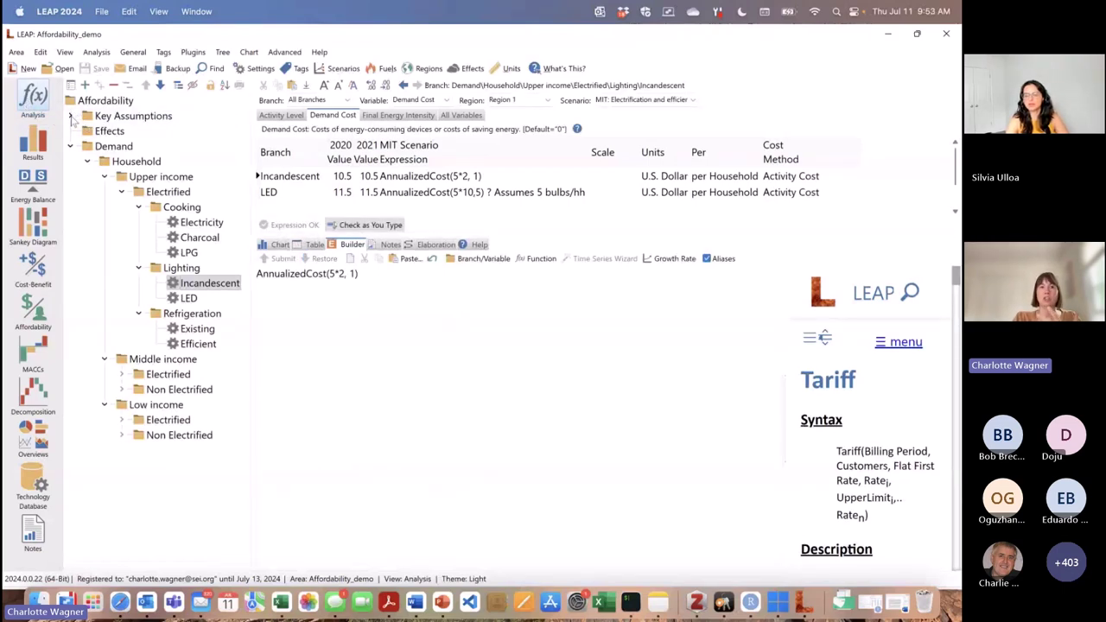
Step: Include the MIT: Electrification and efficient devices scenario in the calculations and display its ElectrificationTarget_2040 and EfficientDevices_2040 key assumptions
left_click(71, 116)
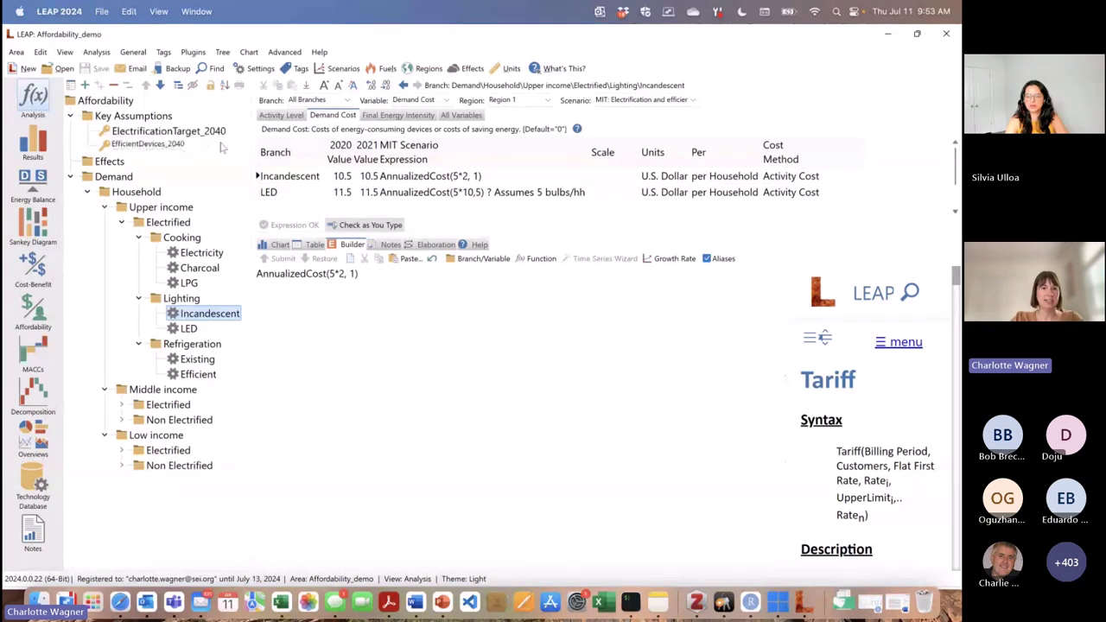
left_click(331, 69)
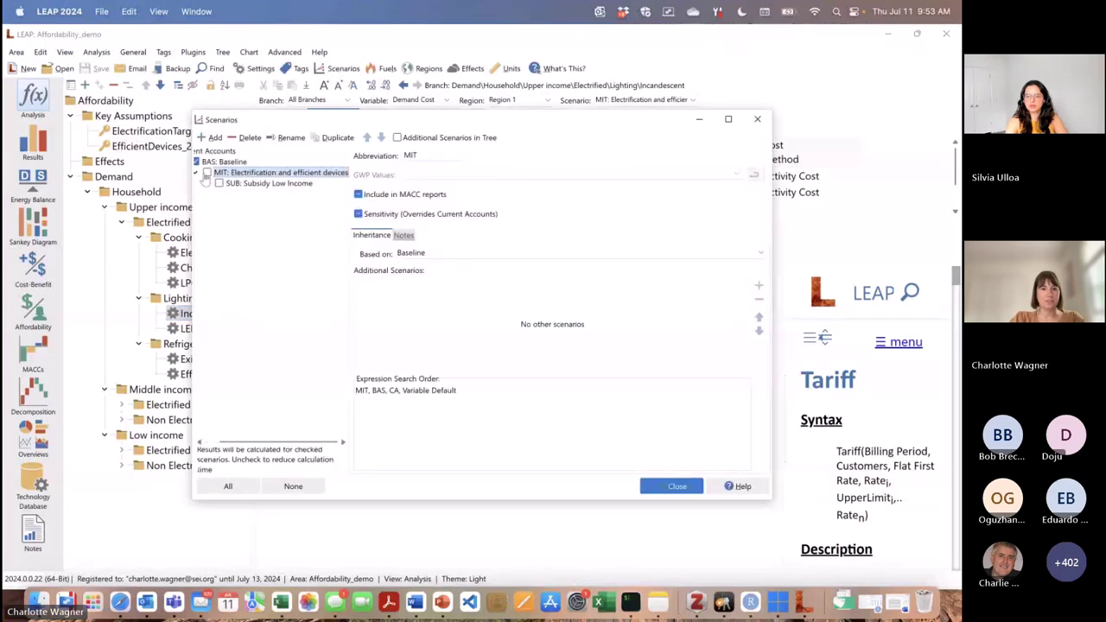
left_click(206, 174)
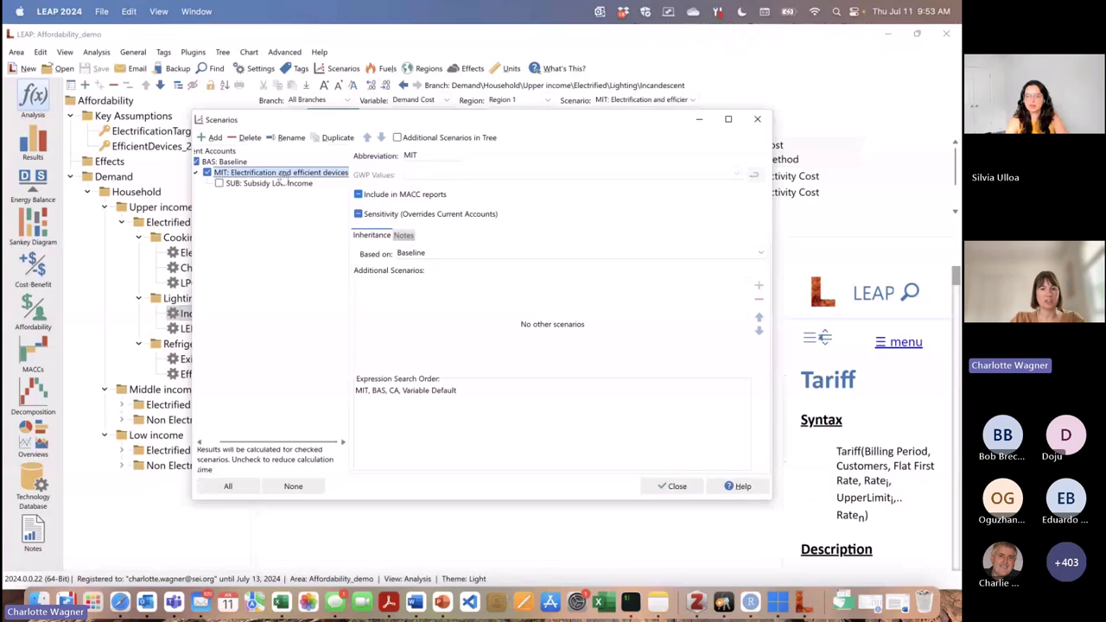
left_click(664, 486)
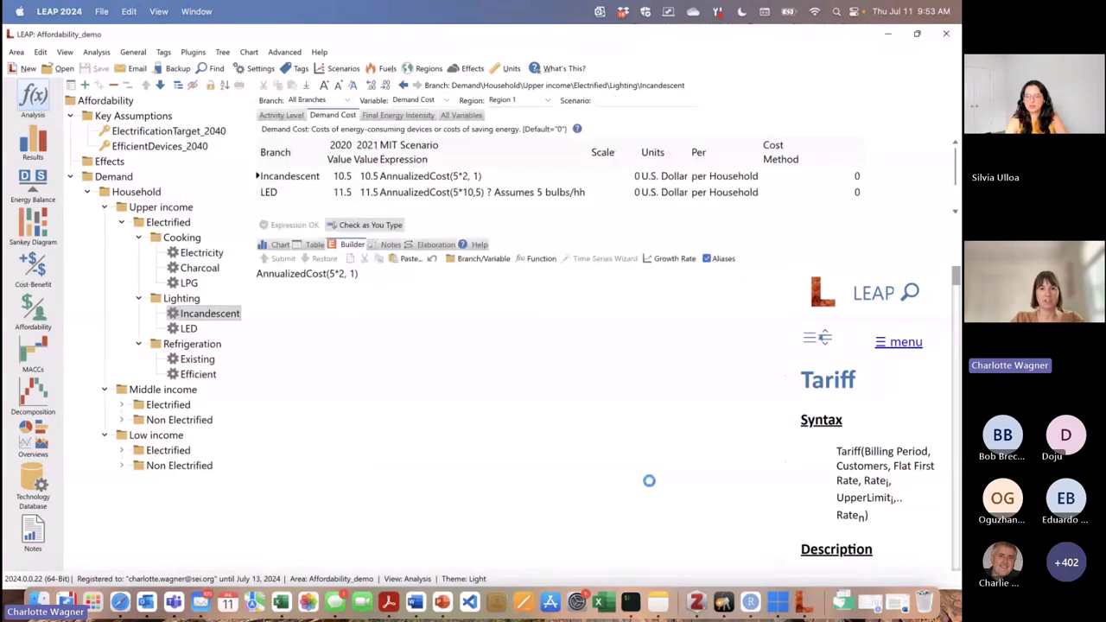
left_click(216, 133)
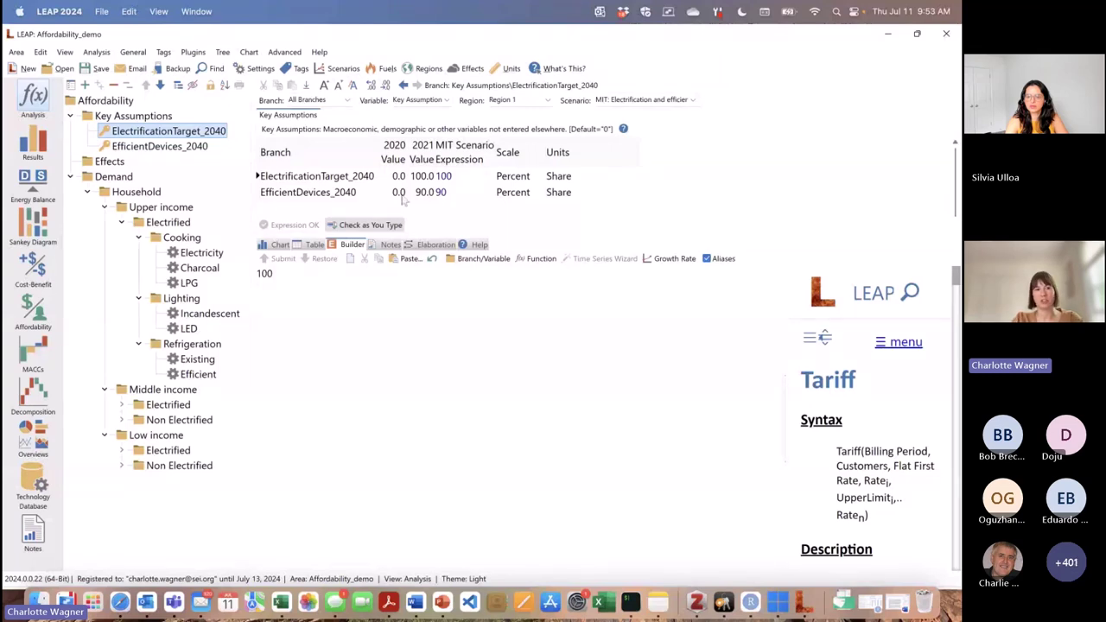
Step: Open the Affordability summary for middle-income households and show all scenarios as columns for 2040
left_click(38, 318)
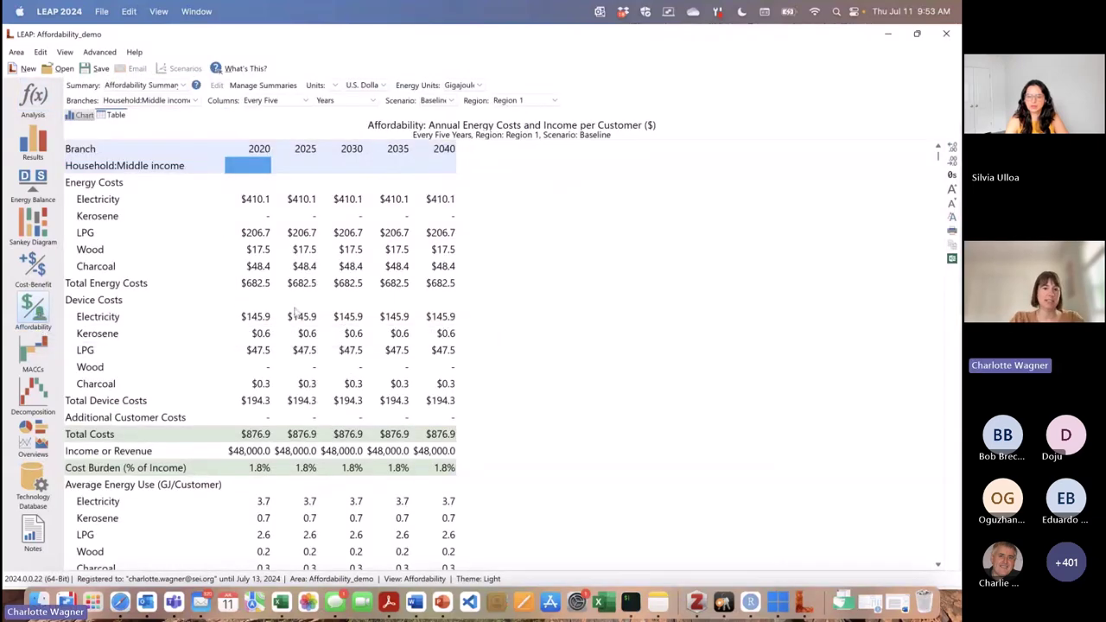
left_click(355, 102)
left_click(355, 123)
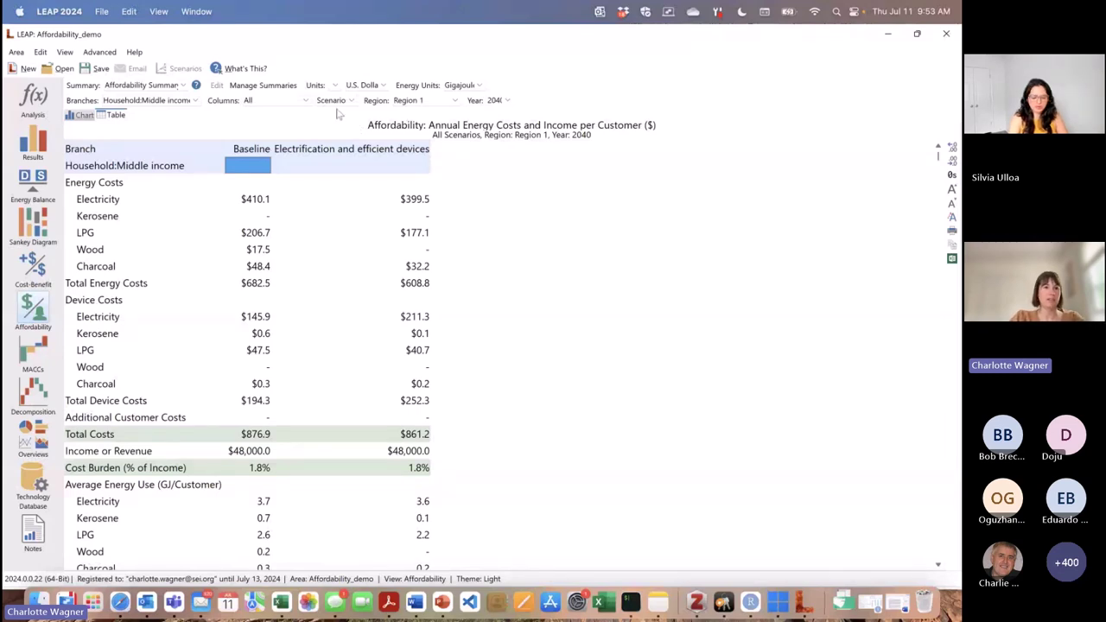
Step: Compare the Baseline and Electrification and efficient devices costs and cost burden for low-income households, and return to middle-income households
left_click(196, 100)
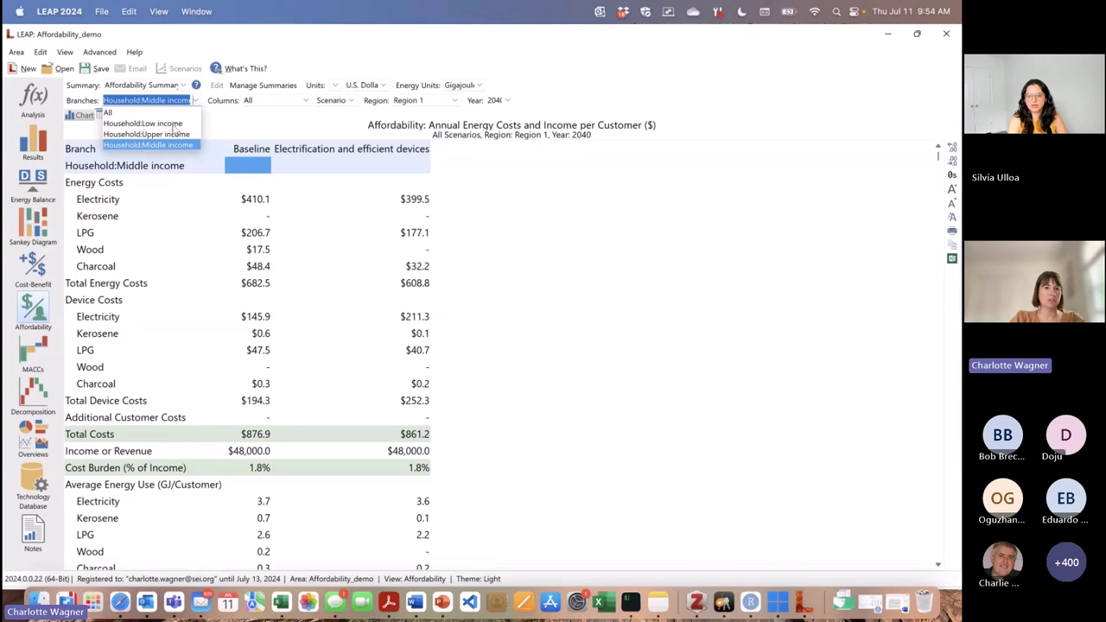
left_click(173, 124)
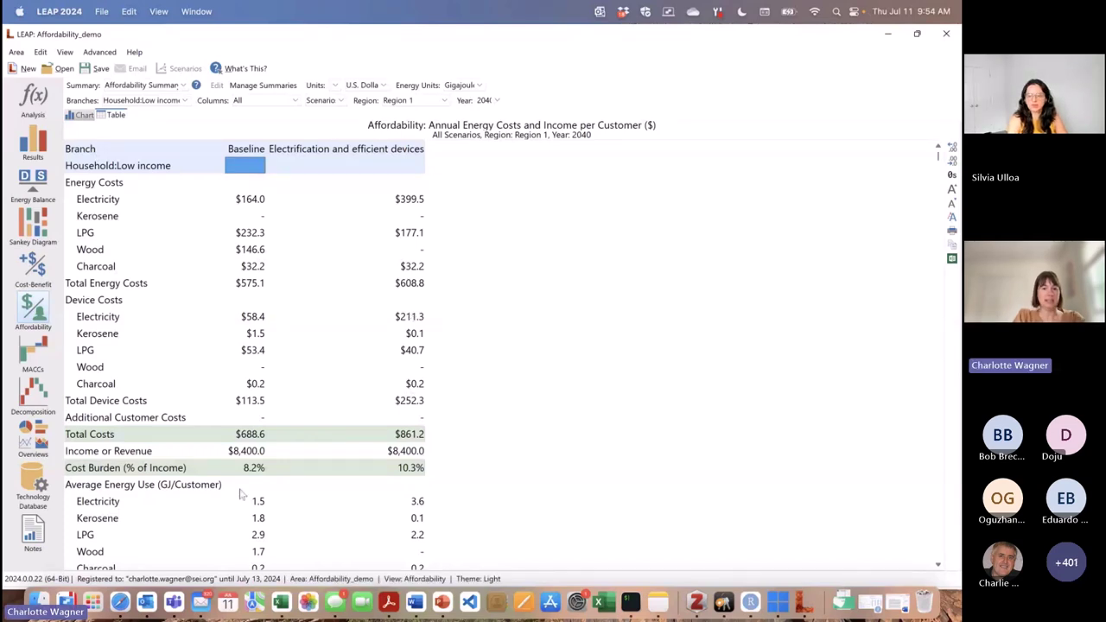
scroll(131, 505, "down", 3)
scroll(129, 508, "up", 3)
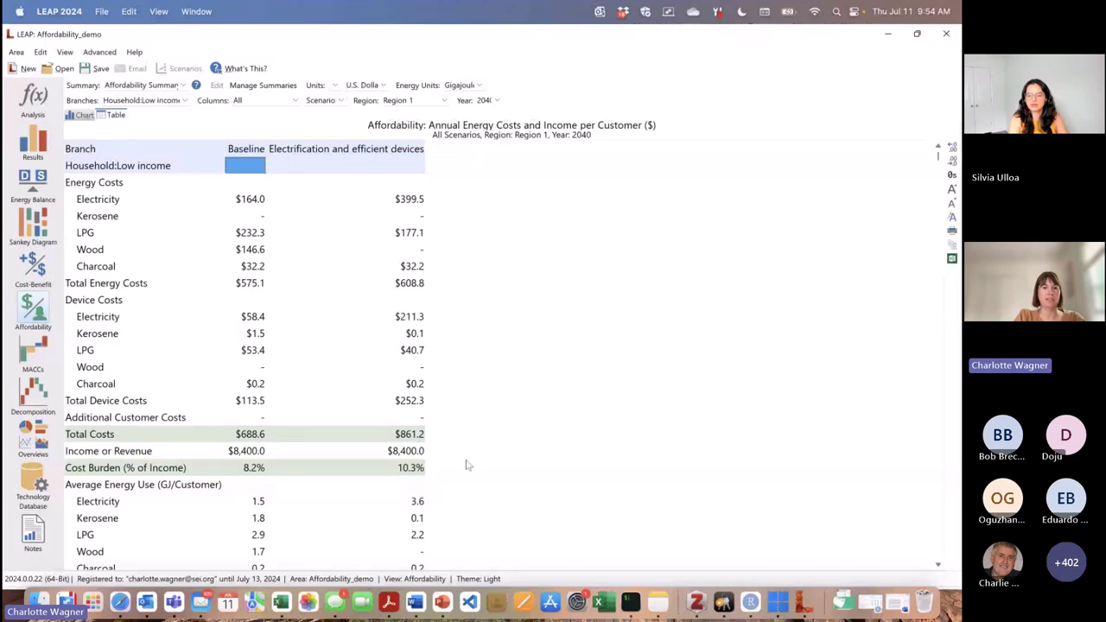
left_click(183, 100)
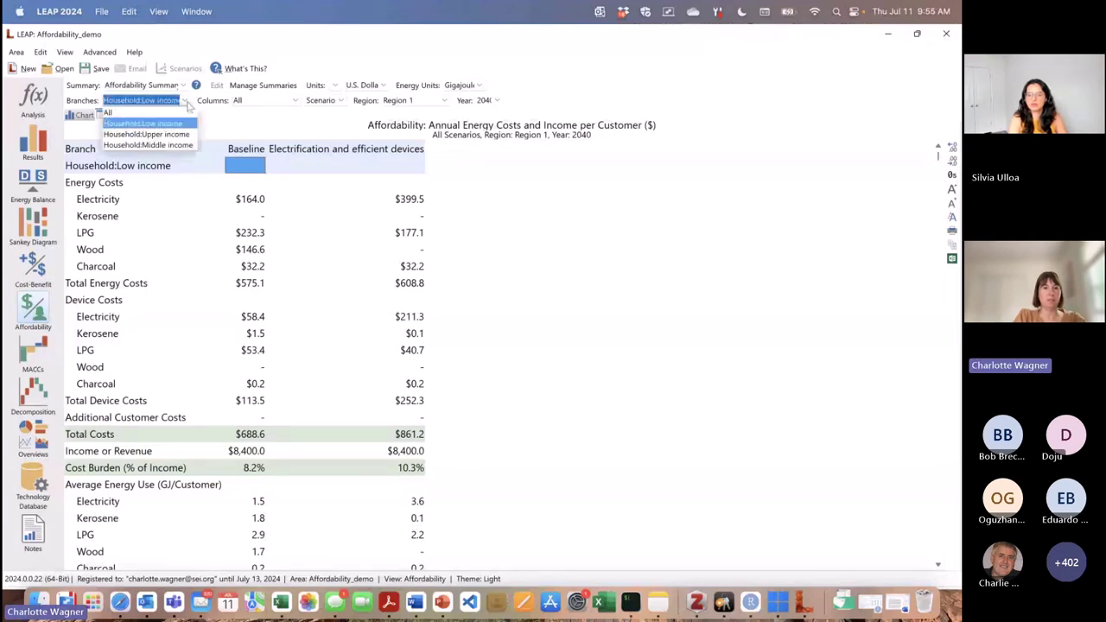
left_click(173, 145)
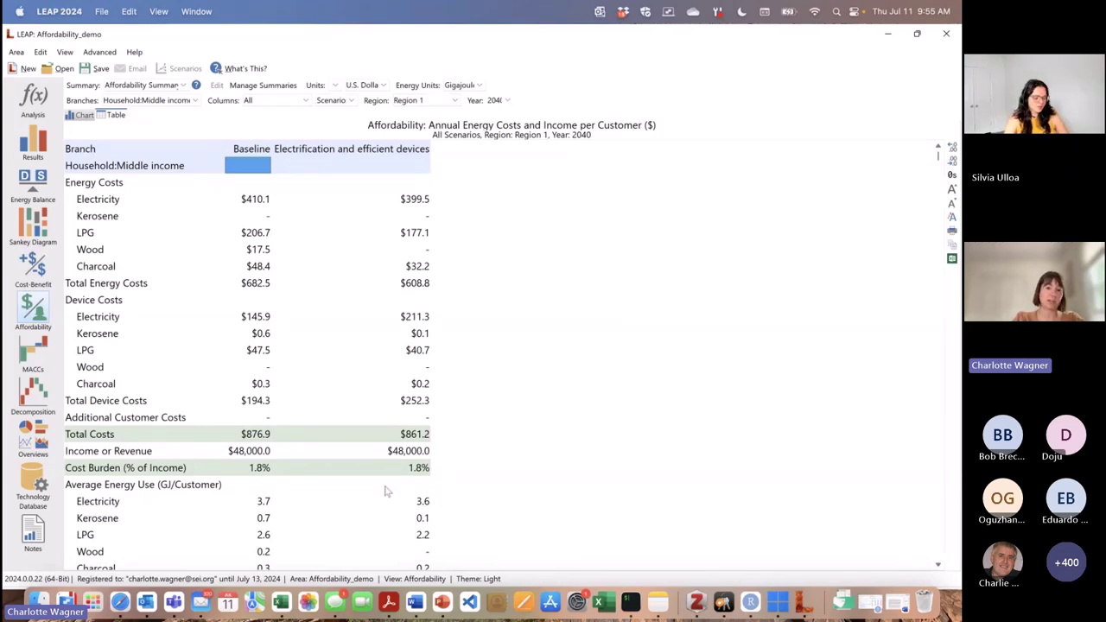
Step: Return to the Analysis view and include the SUB: Subsidy Low Income scenario in the calculations
left_click(33, 99)
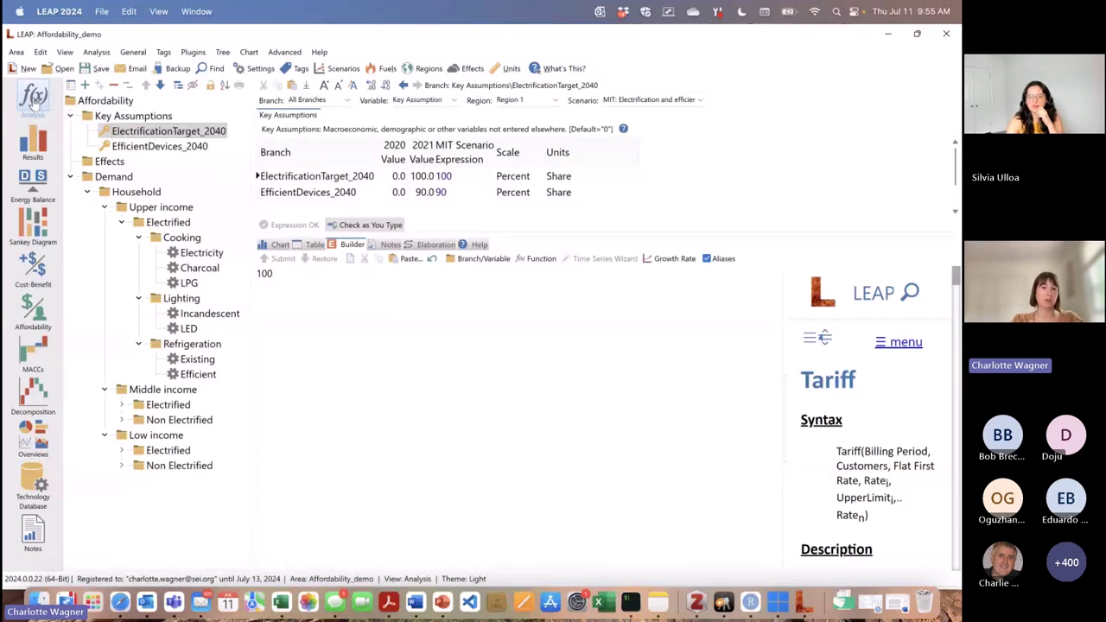
left_click(321, 73)
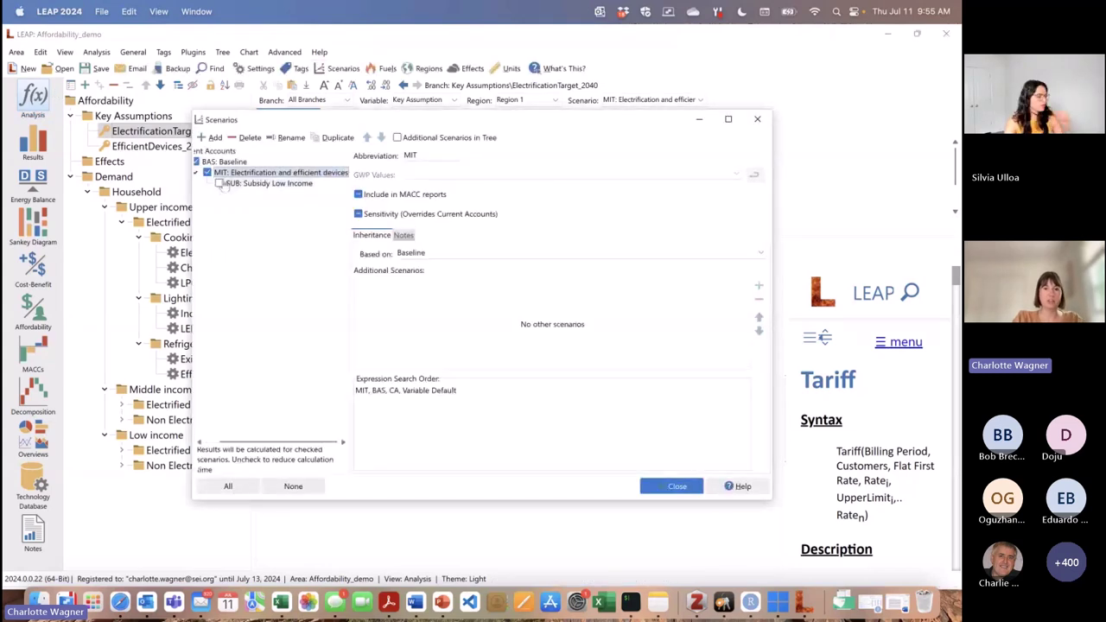
left_click(221, 184)
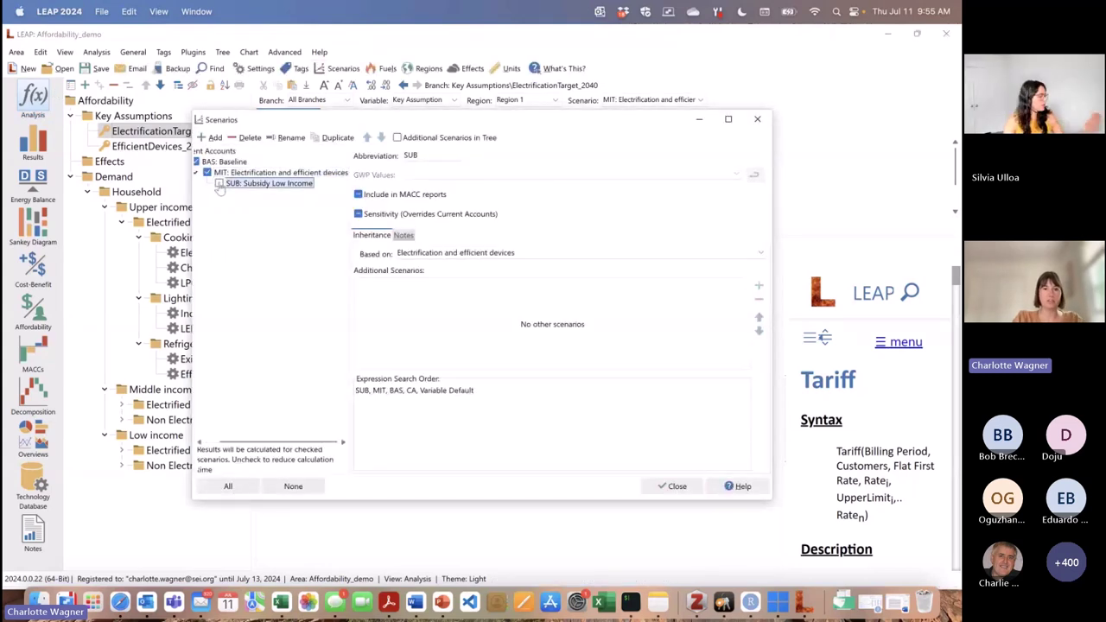
left_click(672, 486)
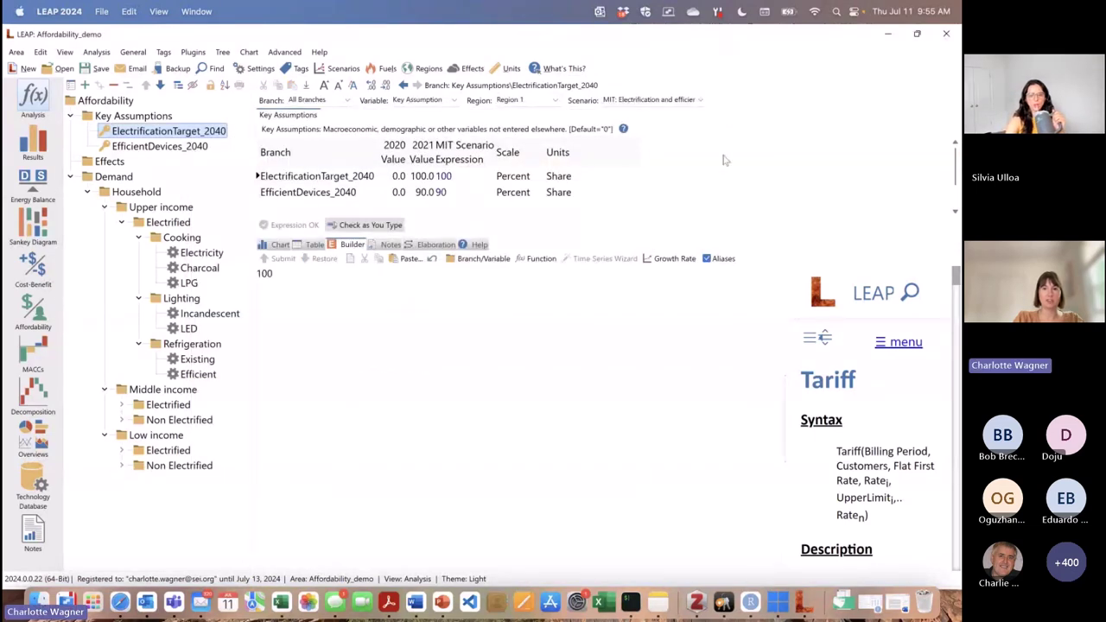
Step: In the Subsidy Low Income scenario, change the first rate in the Low income Electricity Price tariff to 0.4-0.2
left_click(702, 100)
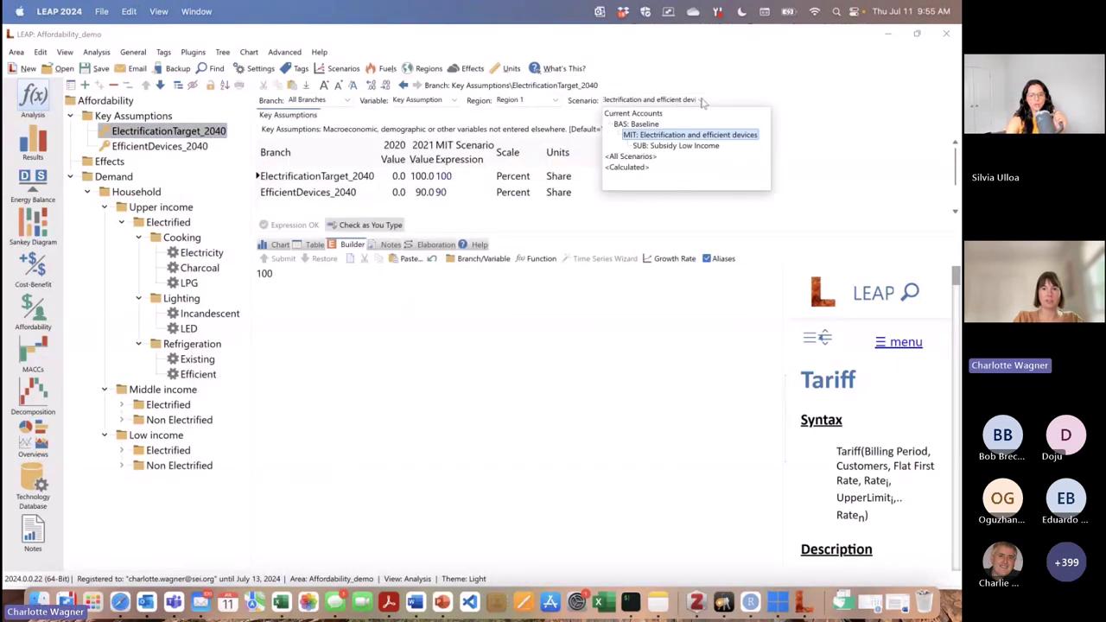
left_click(673, 145)
left_click(130, 435)
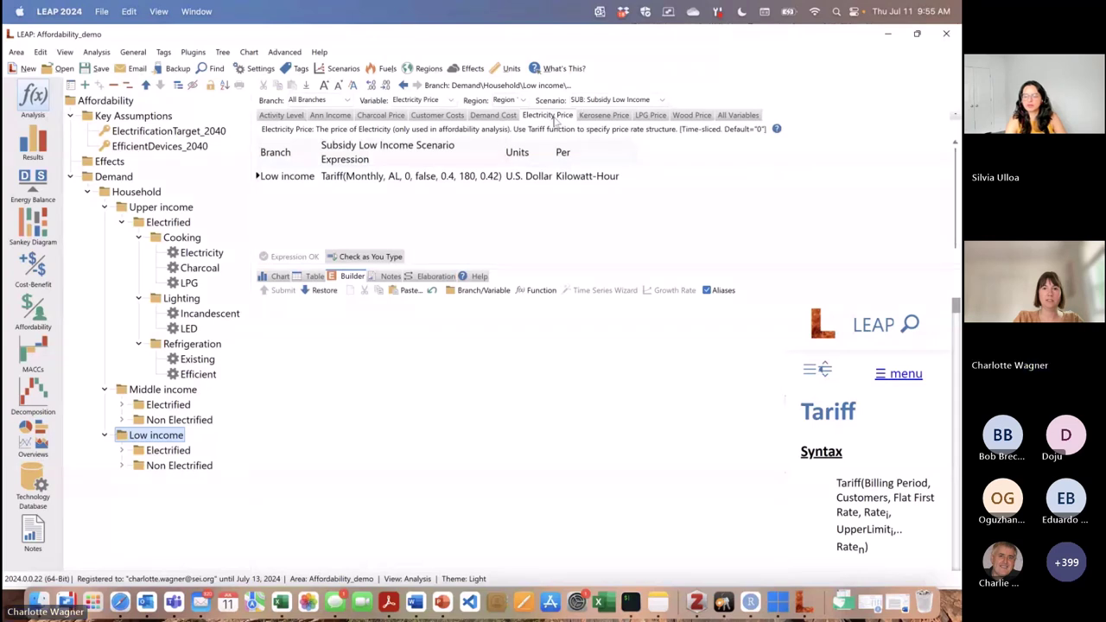
left_click(450, 177)
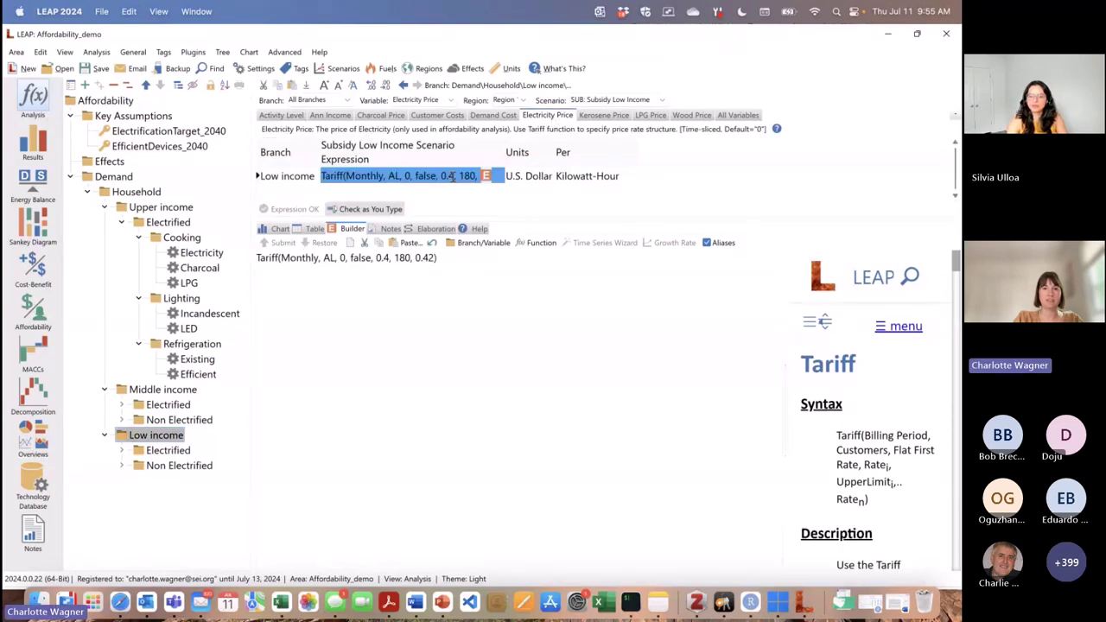
left_click(452, 176)
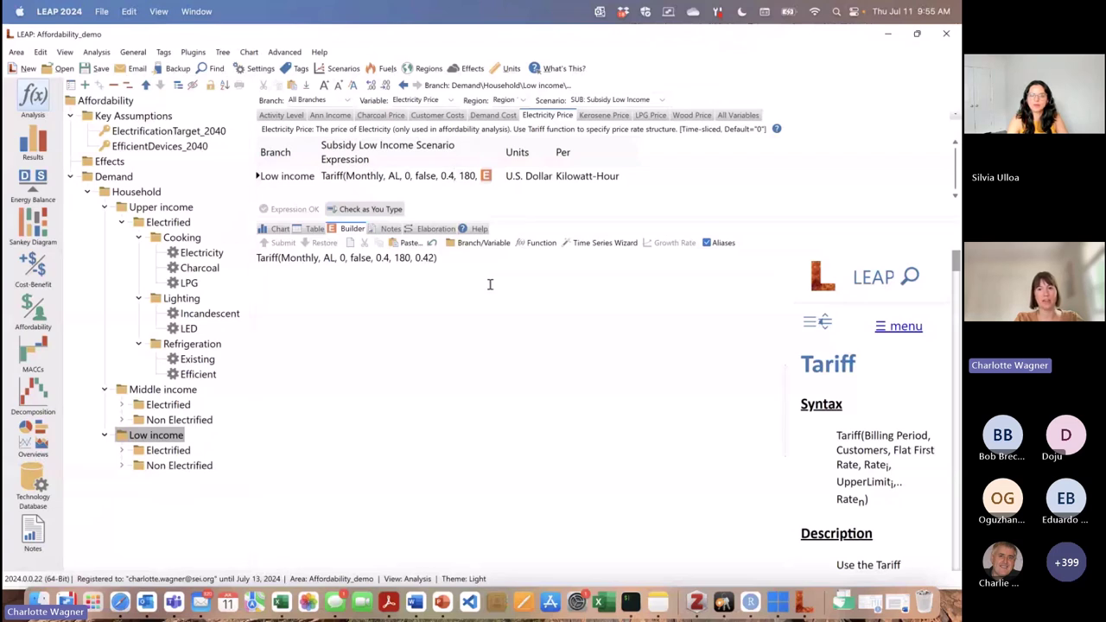
type("-0.2")
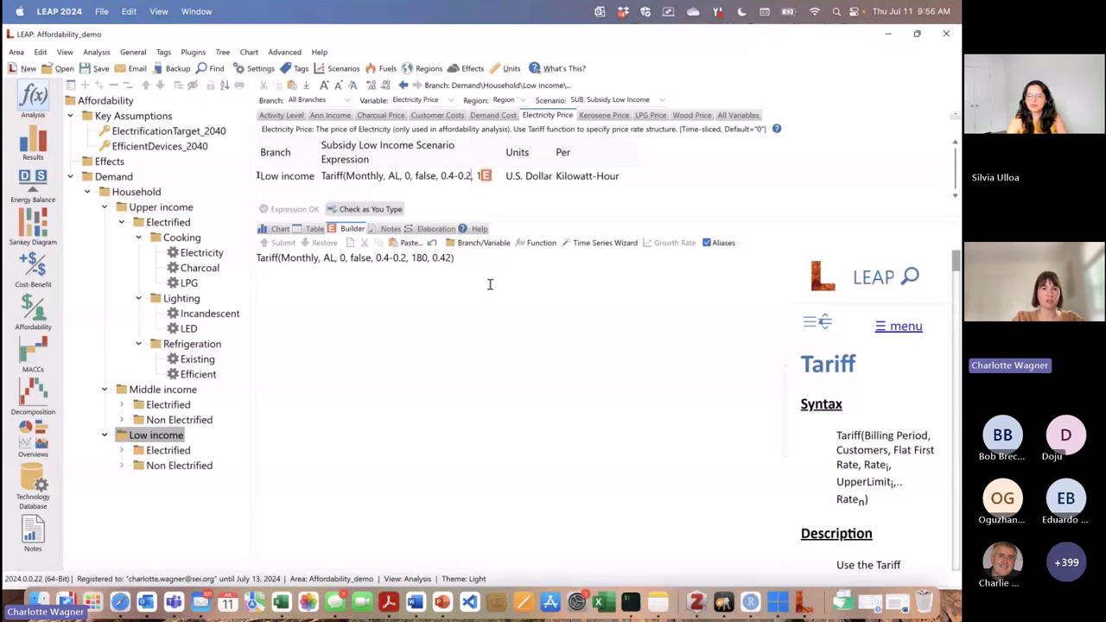
Step: Set the Demand Cost of efficient refrigeration in electrified low-income households to AnnualizedCost(1350-500, 13)
left_click(121, 450)
left_click(192, 524)
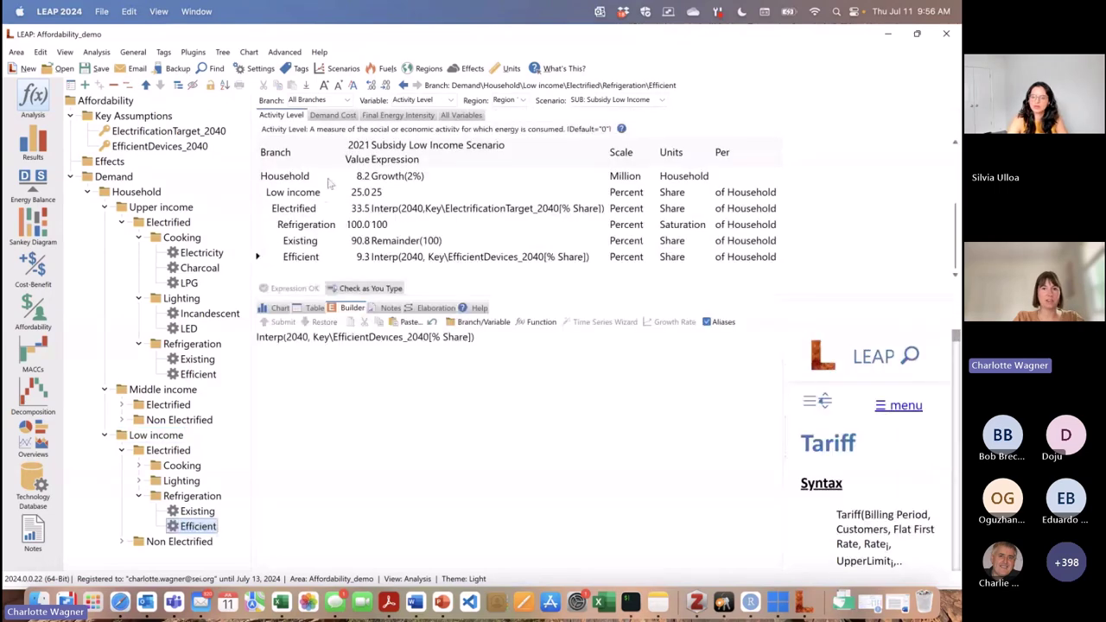
left_click(333, 115)
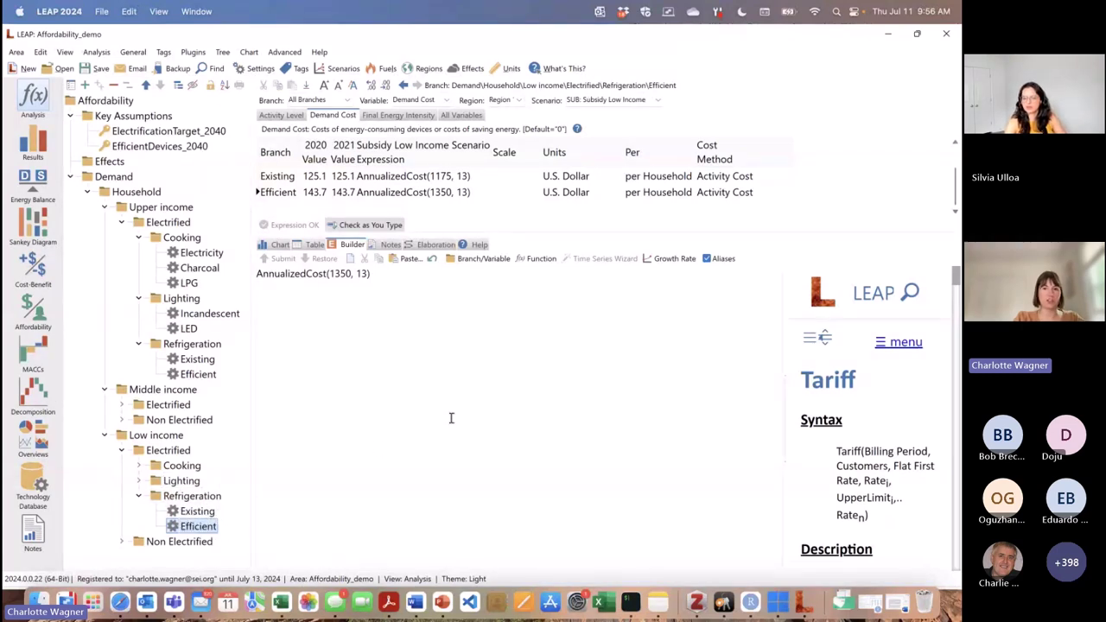
left_click(450, 192)
left_click(450, 192)
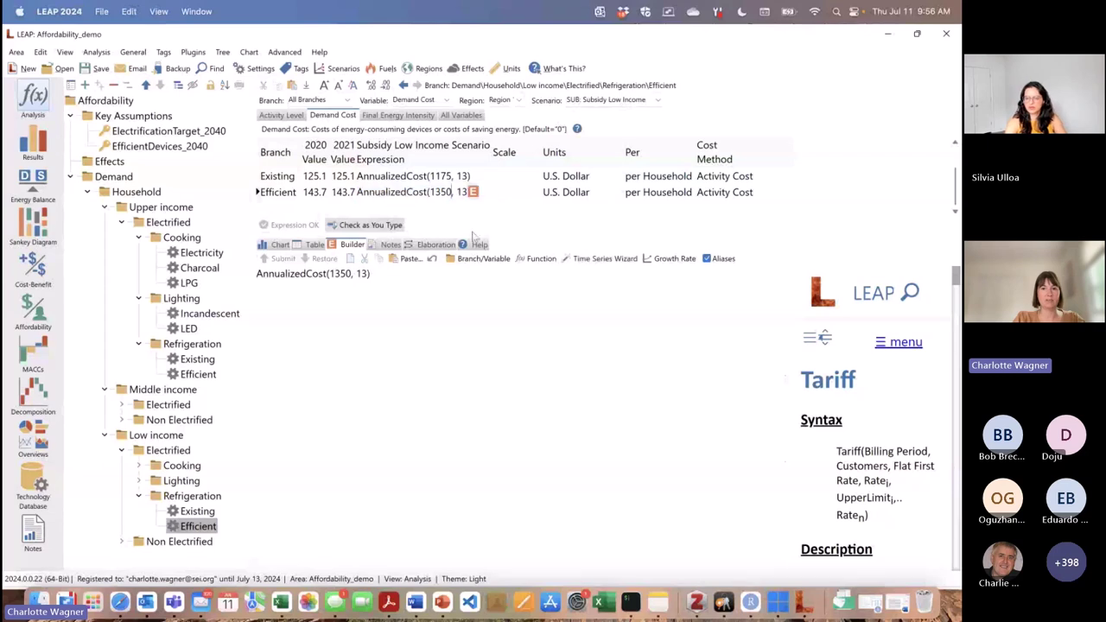
type("-500")
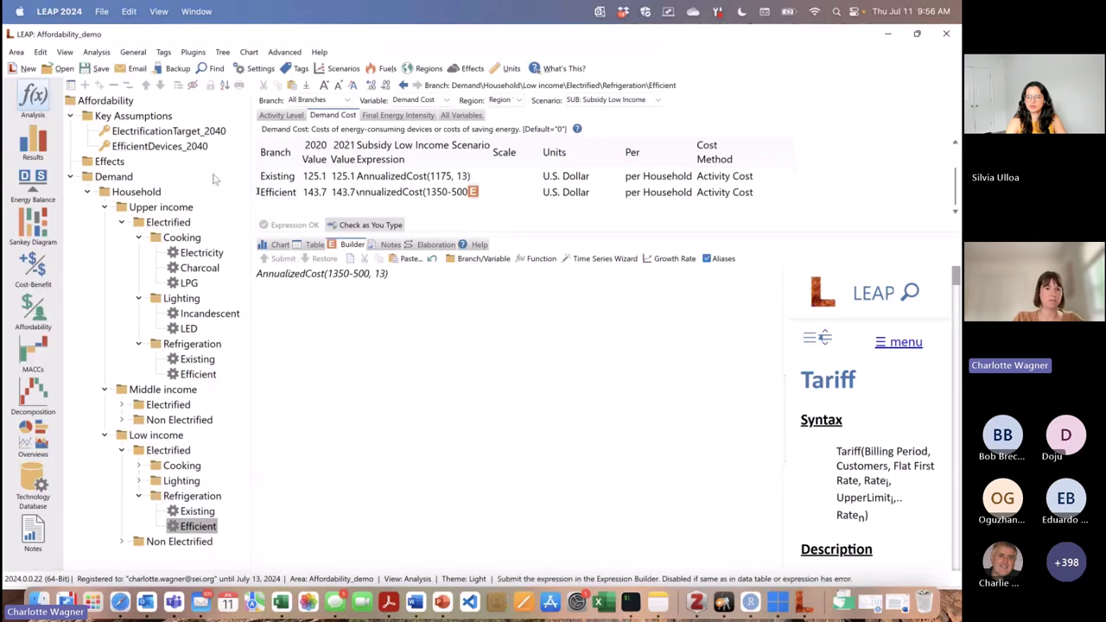
left_click(393, 275)
Step: Calculate the updated Affordability summary and compare all scenarios, including Subsidy Low Income, for 2040
left_click(33, 304)
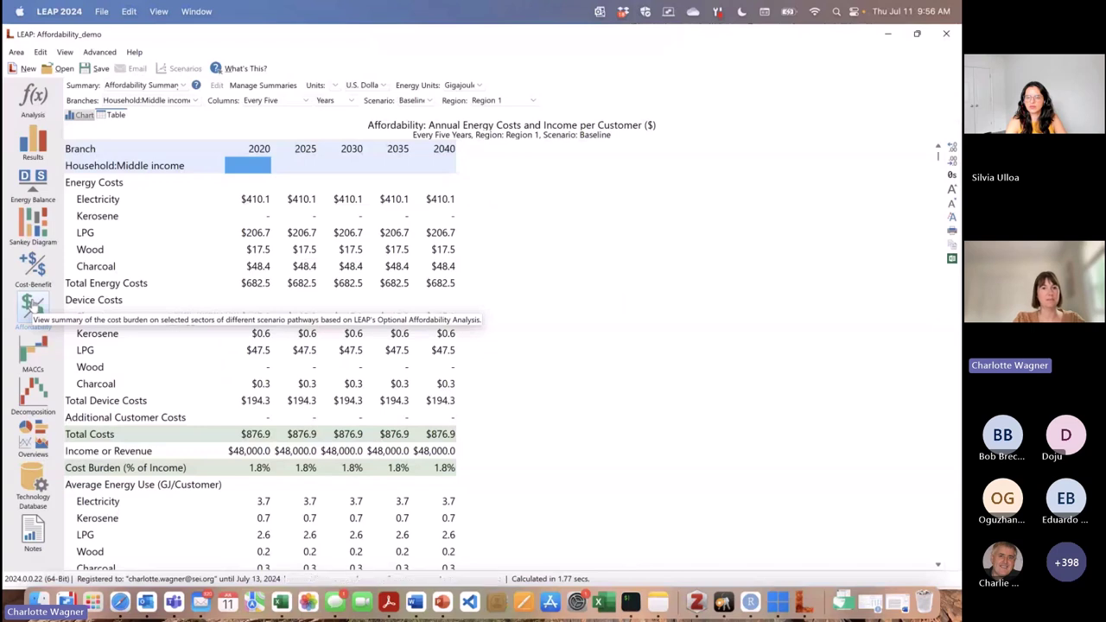
left_click(351, 101)
left_click(345, 127)
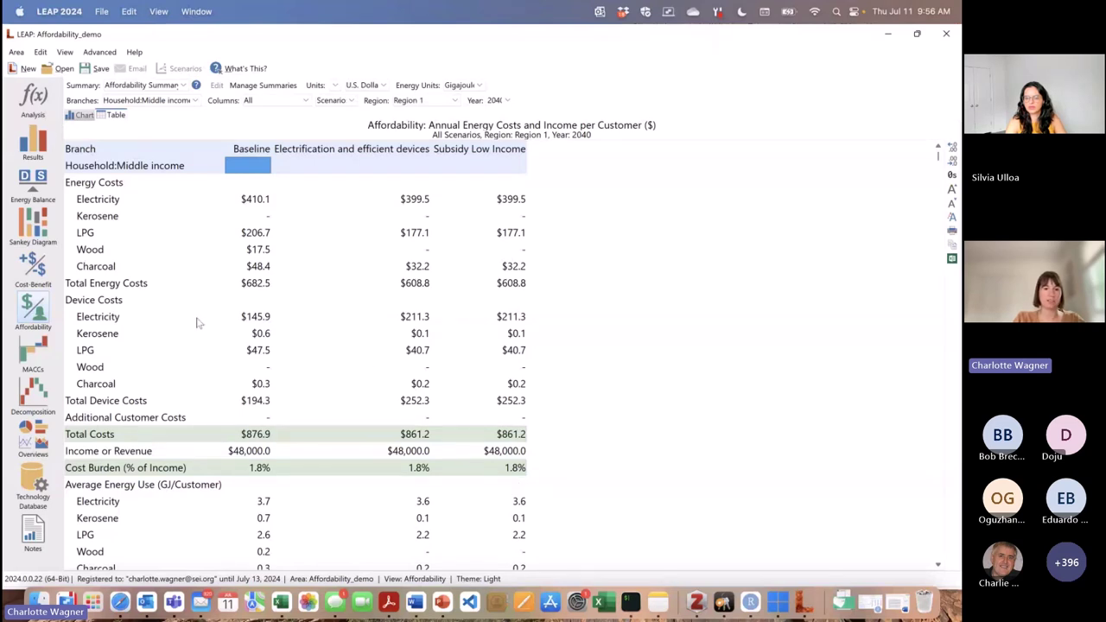
Step: Examine device costs, cost burden and average electricity price across scenarios for low-income households, and switch the summary to Household:Upper income
left_click(195, 100)
left_click(170, 128)
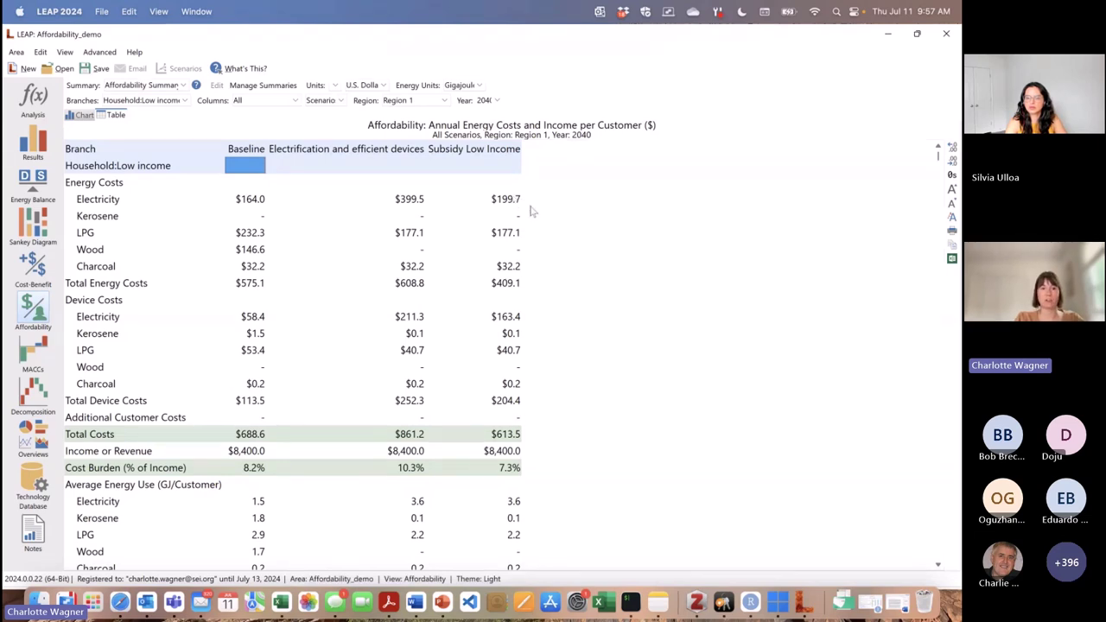
left_click(500, 320)
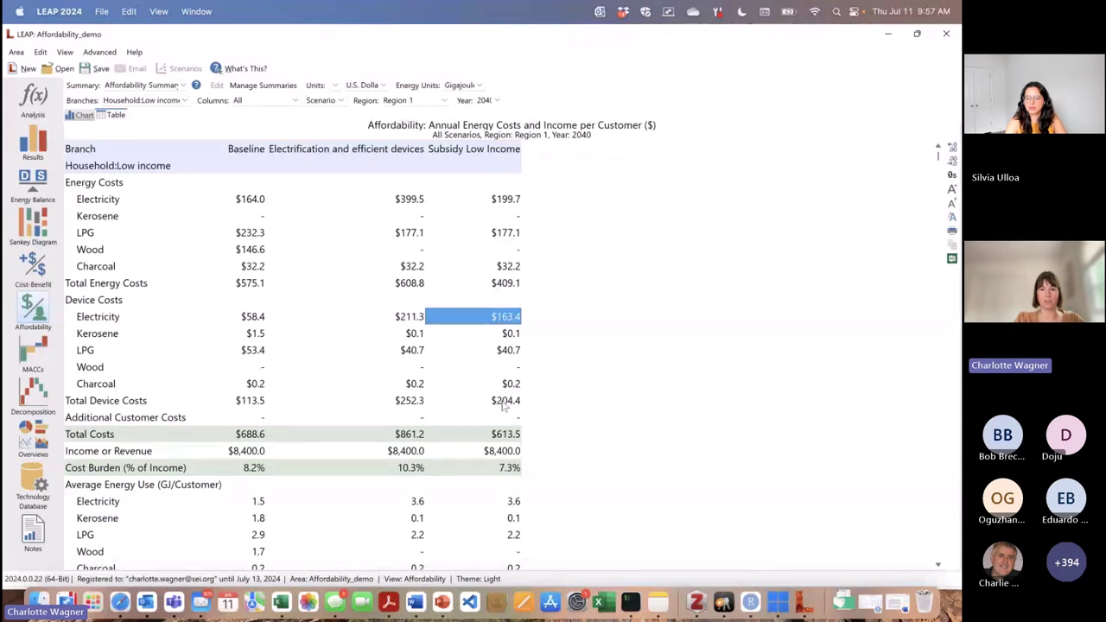
left_click(498, 468)
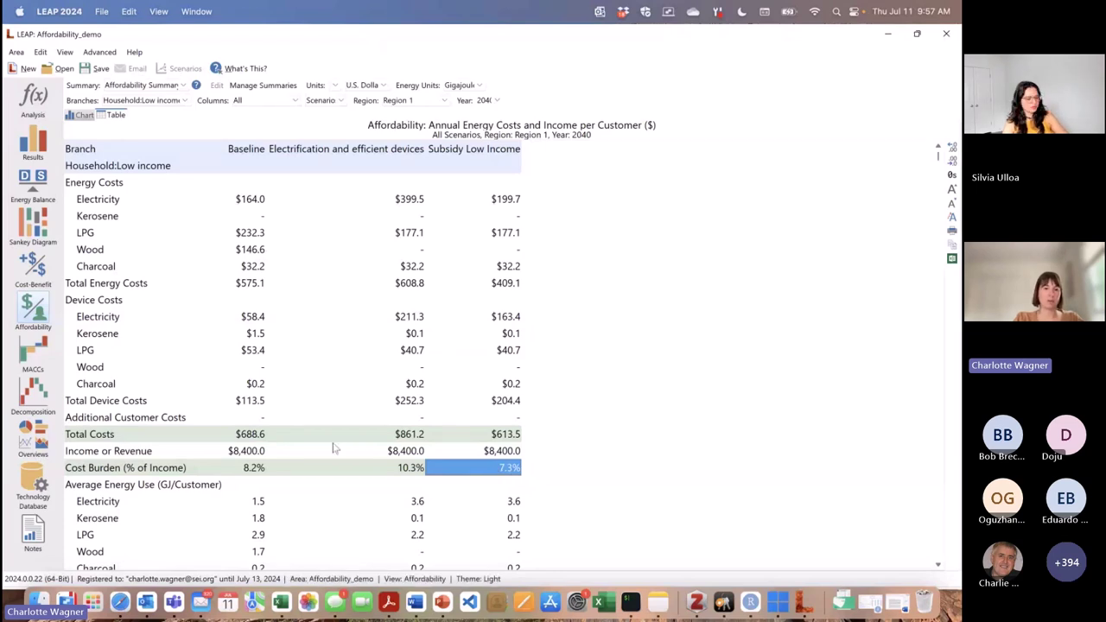
left_click(245, 470)
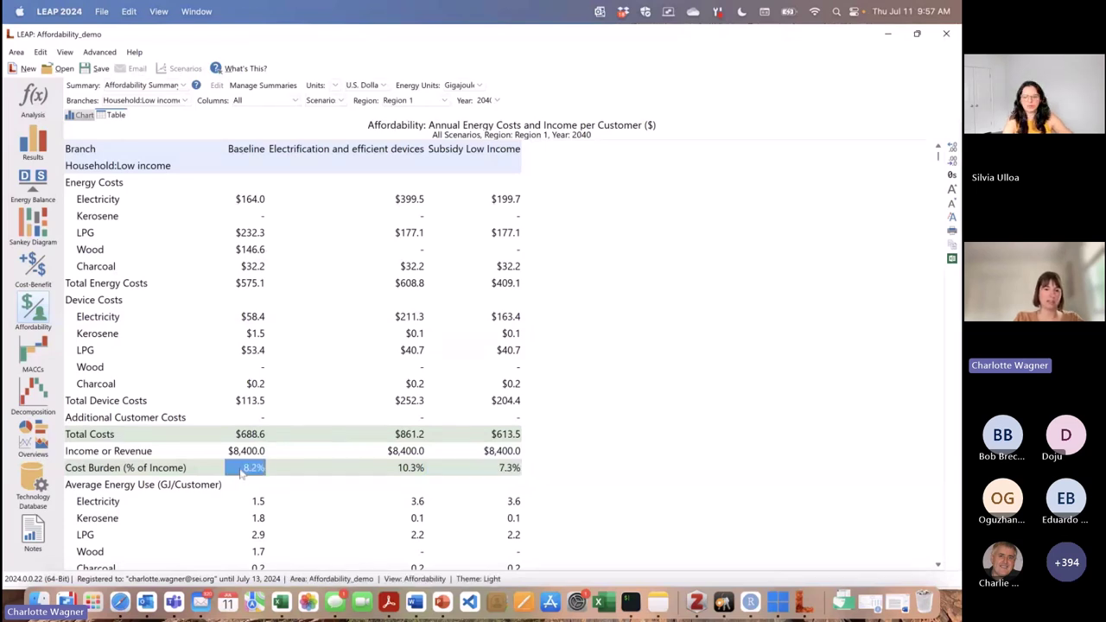
left_click(485, 468)
scroll(610, 464, "down", 3)
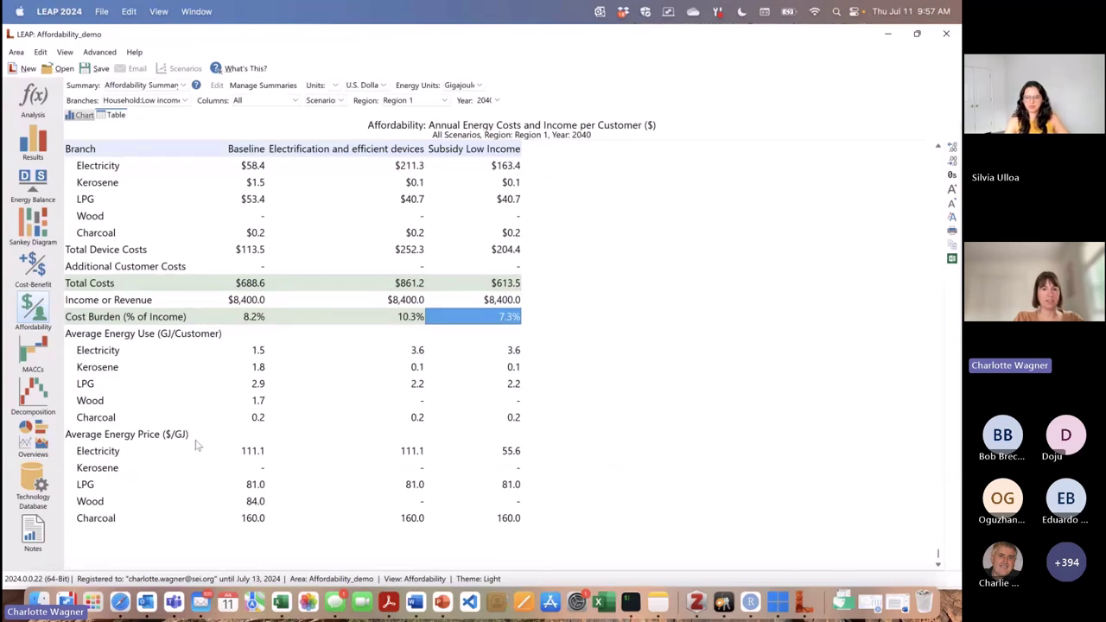
left_click(516, 456)
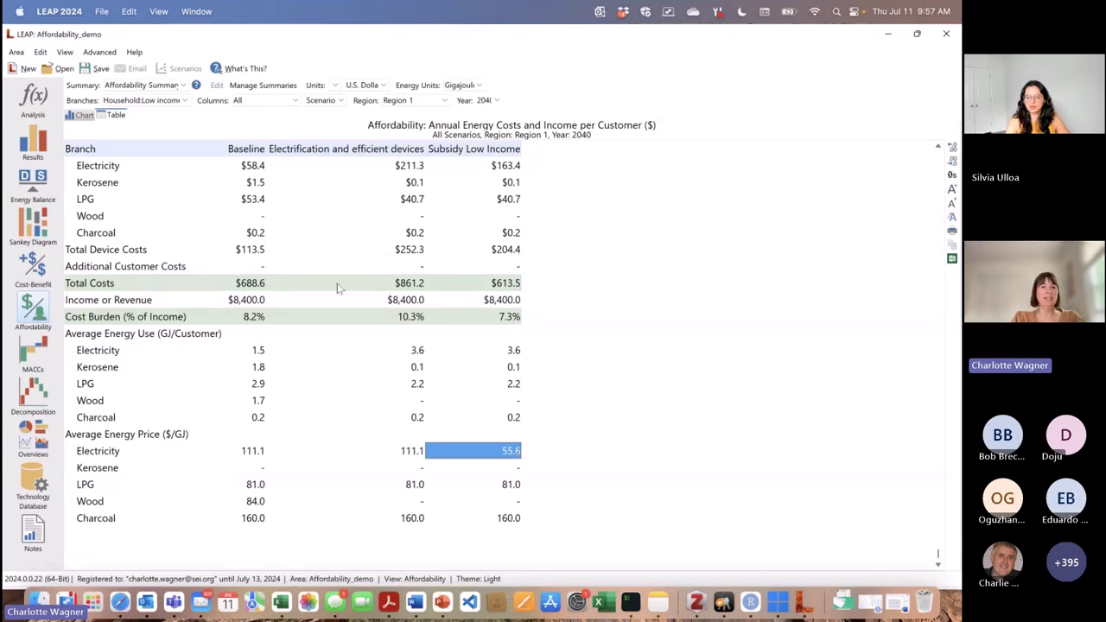
left_click(186, 102)
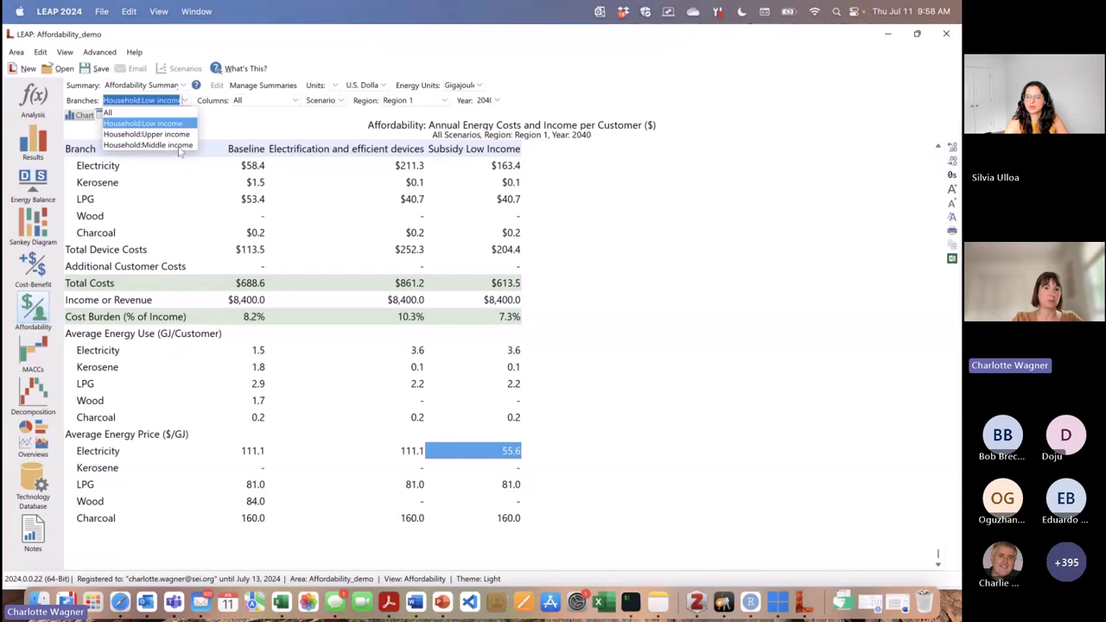
left_click(179, 135)
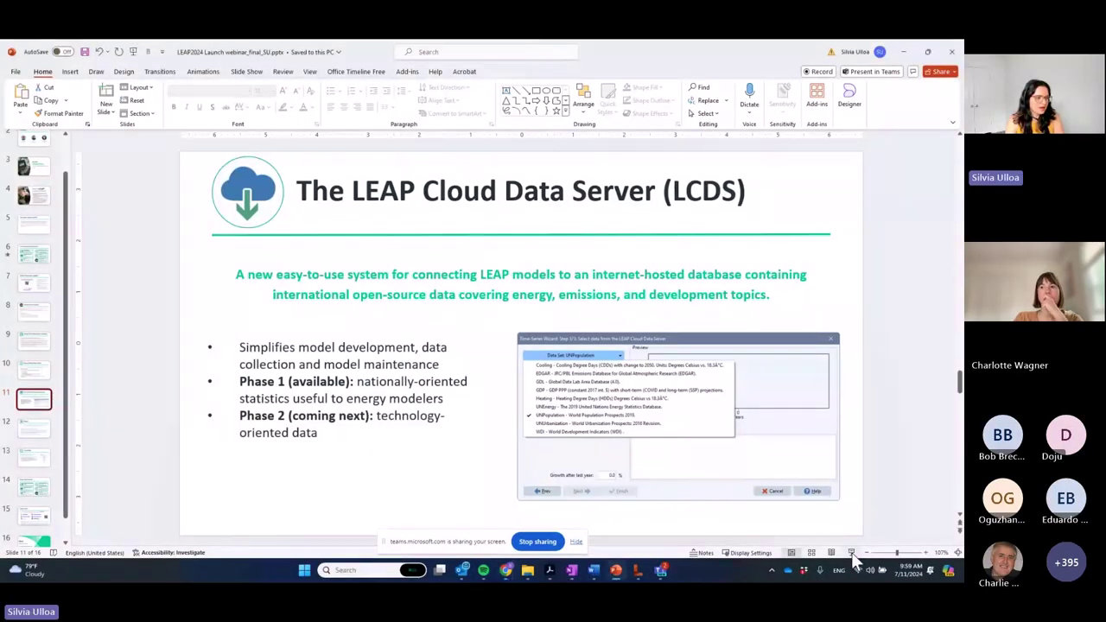
Step: Start the slide show from the LEAP Cloud Data Server (LCDS) slide
left_click(851, 552)
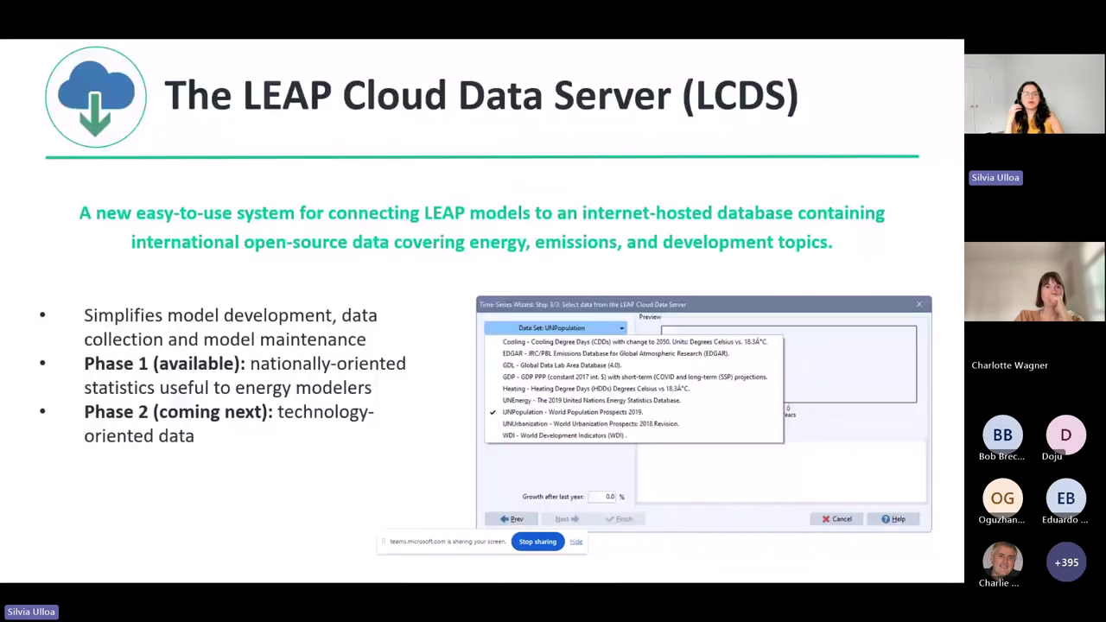
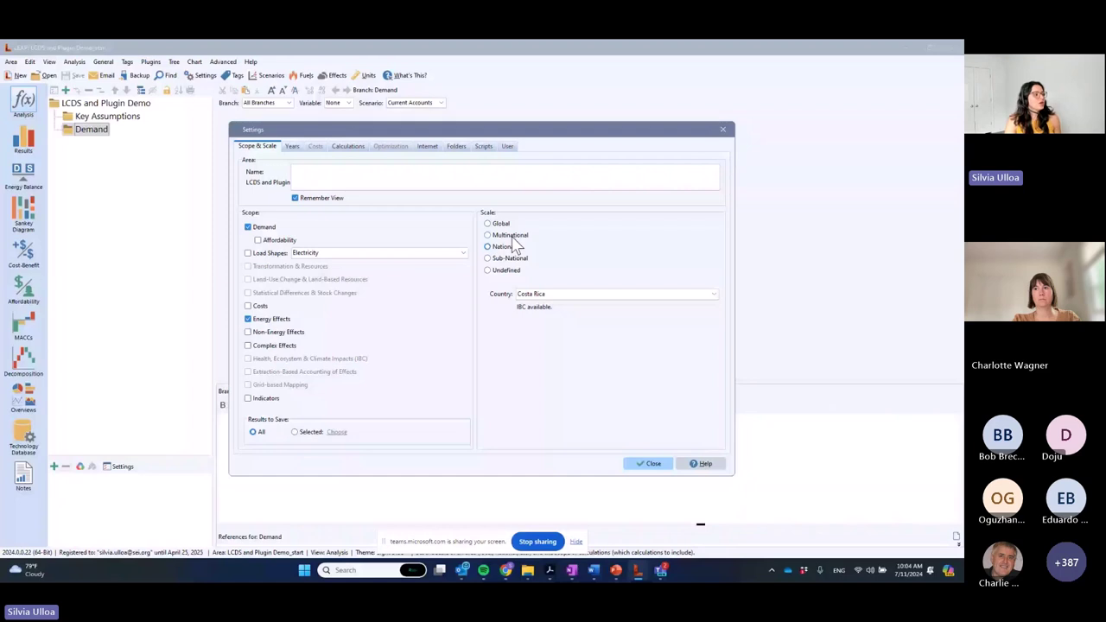
Step: Switch to LEAP, review the year settings of the LCDS and Plugin Demo area, and close the settings
left_click(292, 146)
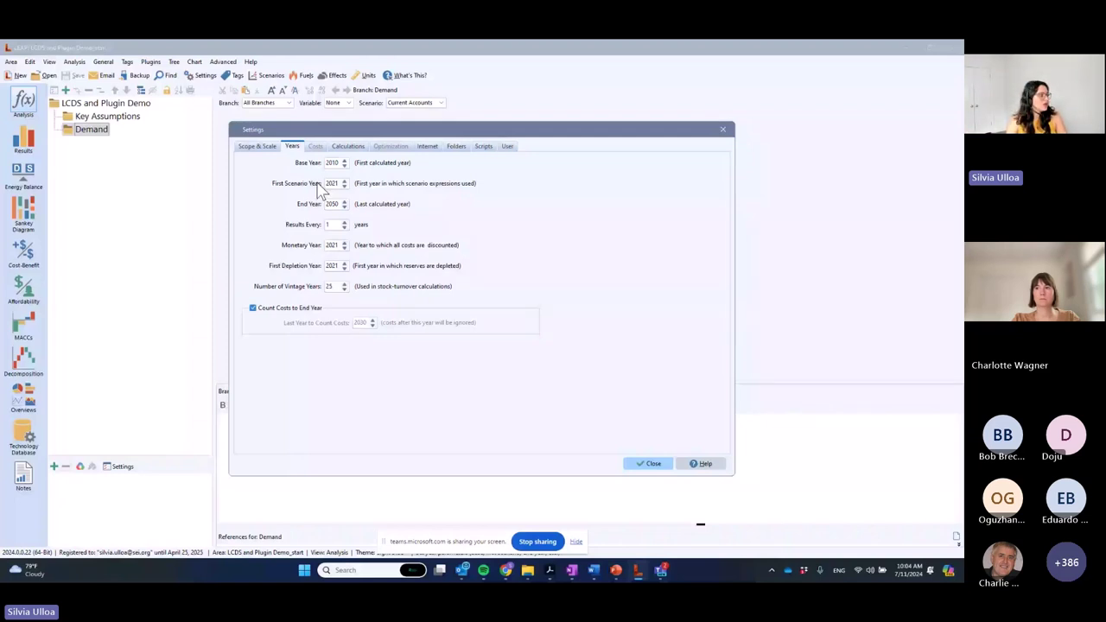
key("Escape")
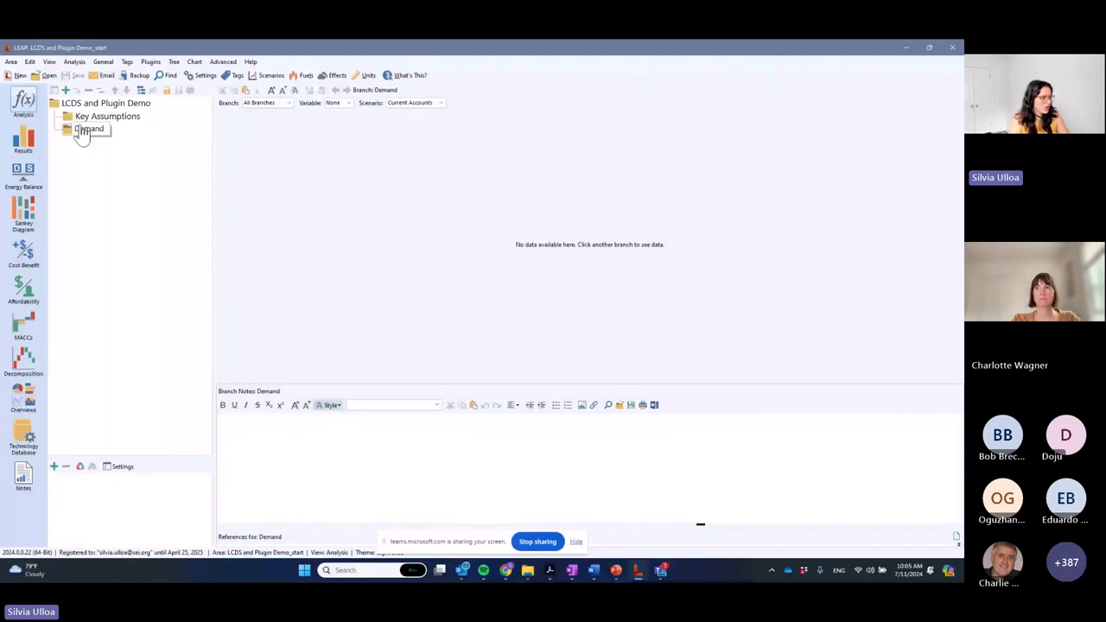
Step: Add a key assumption named Population with the unit People under Key Assumptions
key("Up")
key("Insert")
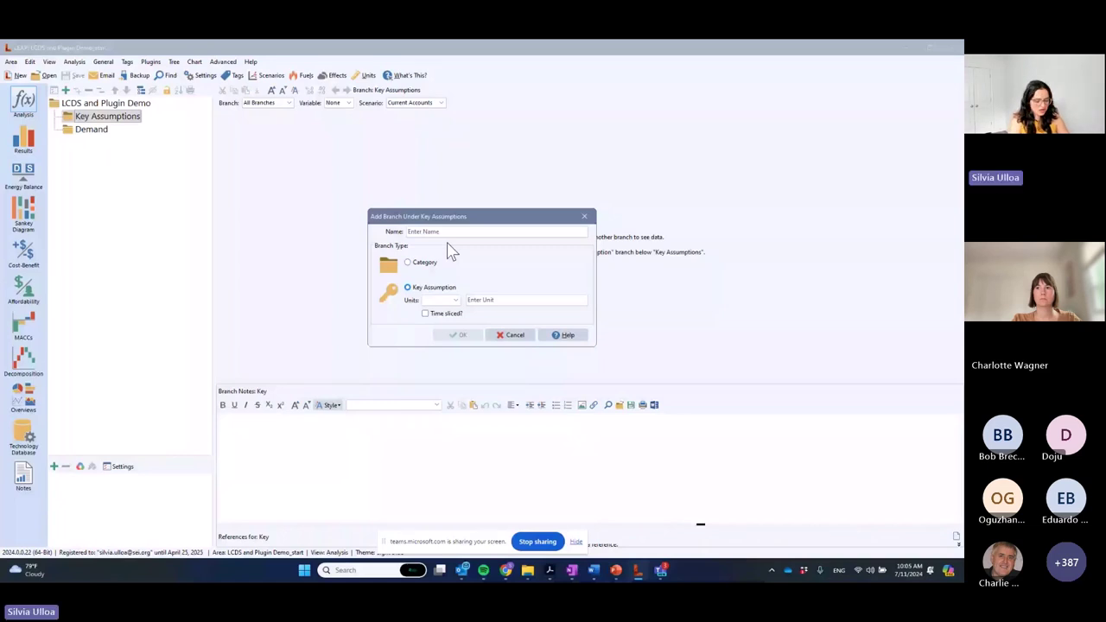
type("Population")
left_click(542, 299)
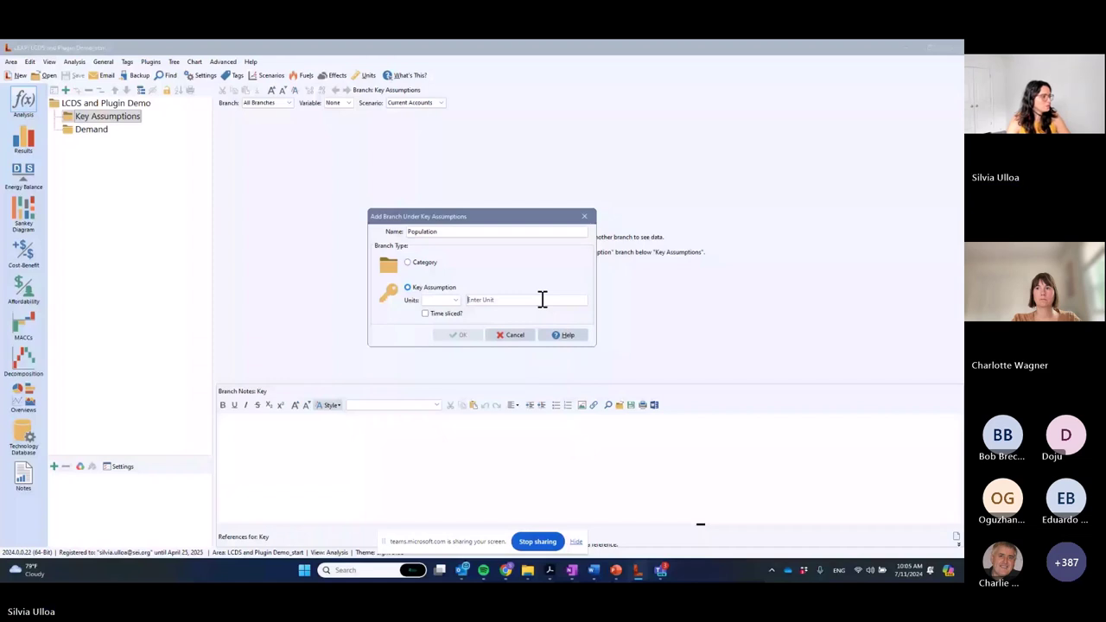
type("People")
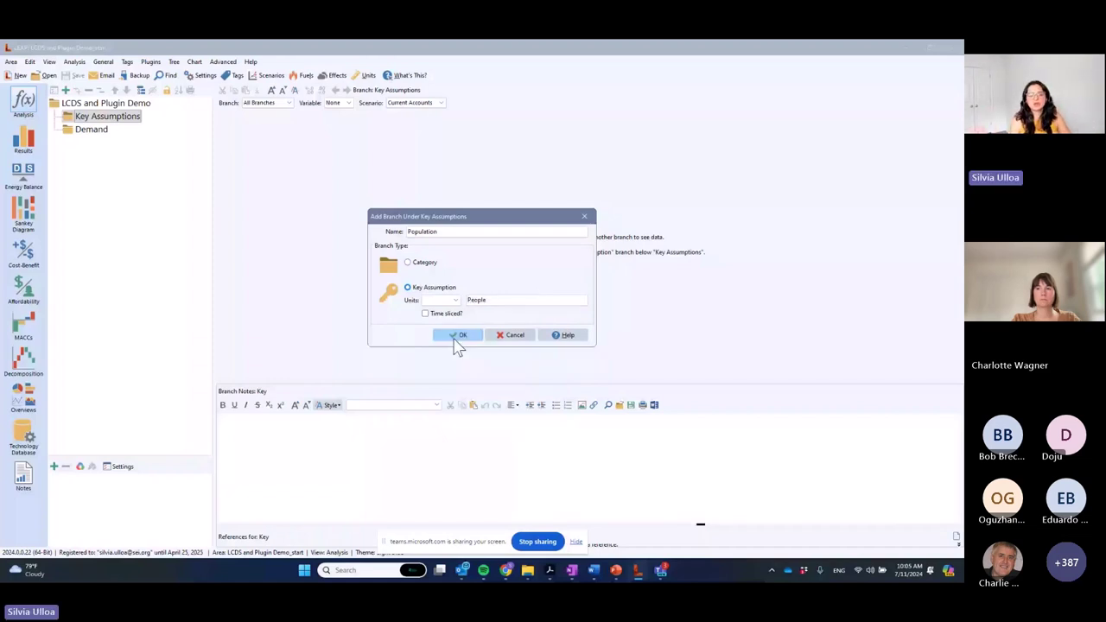
left_click(458, 336)
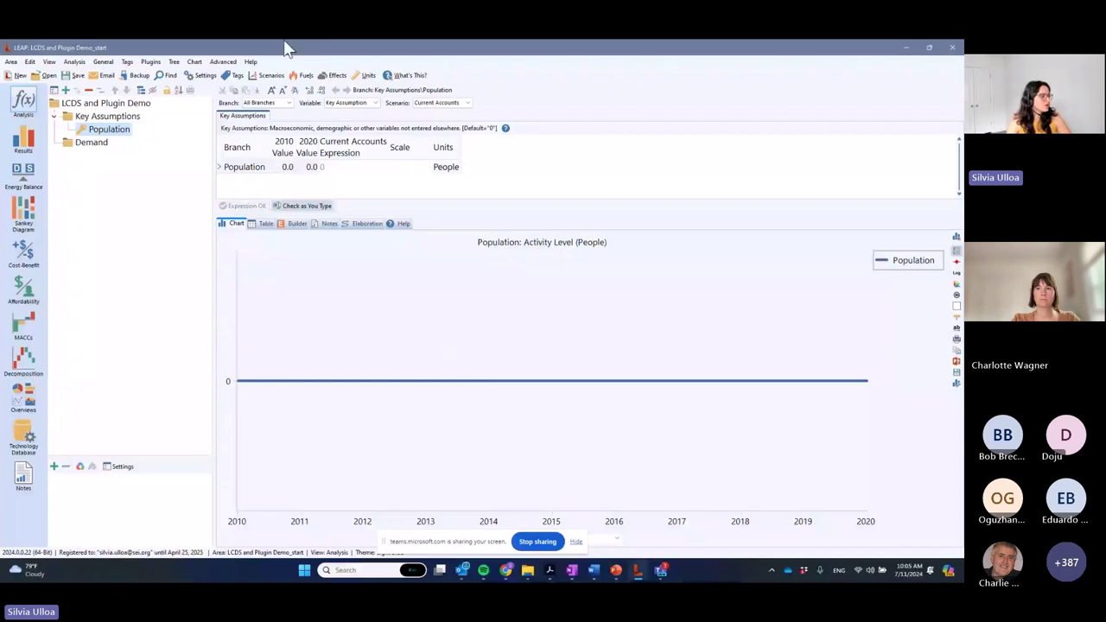
Step: Start the Time-Series Wizard for Population's Current Accounts expression and choose the LEAP Cloud Data Server as the data source
right_click(322, 167)
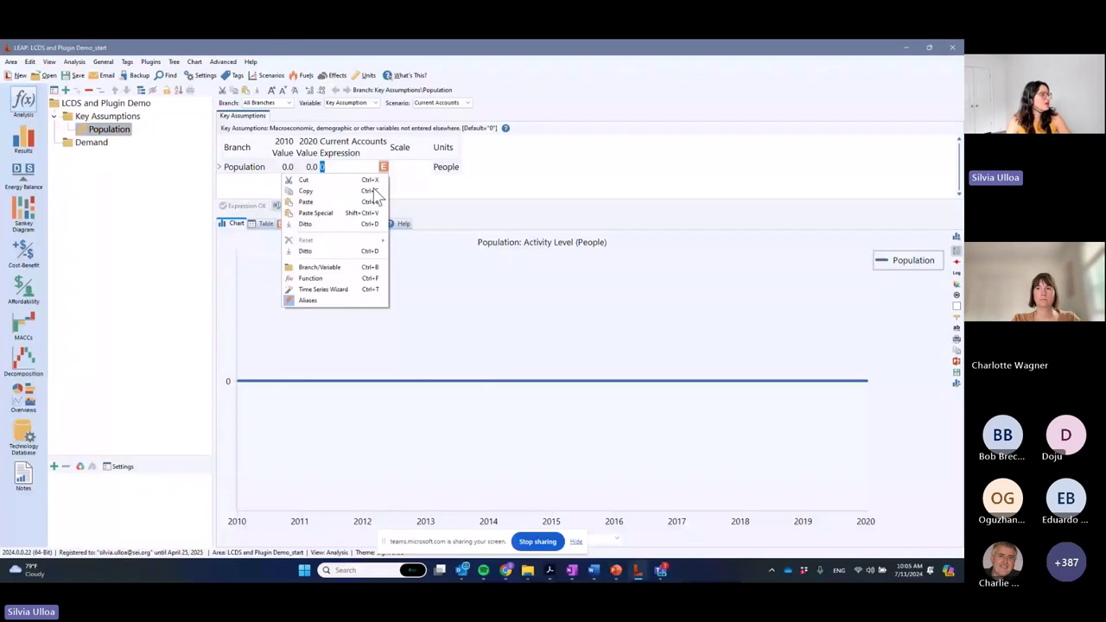
left_click(327, 295)
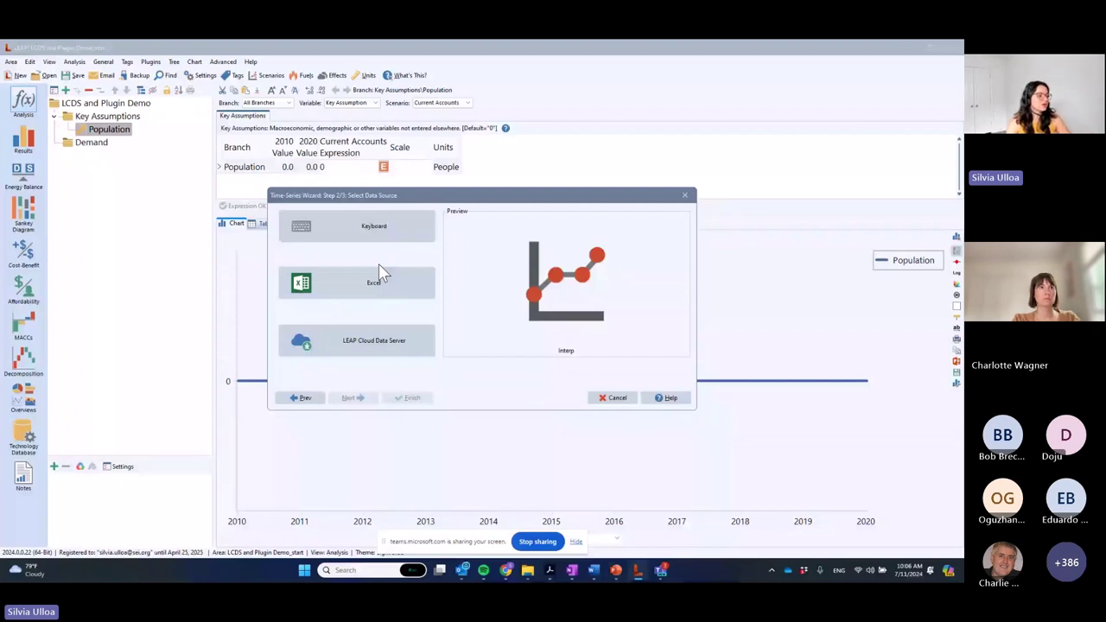
left_click(374, 351)
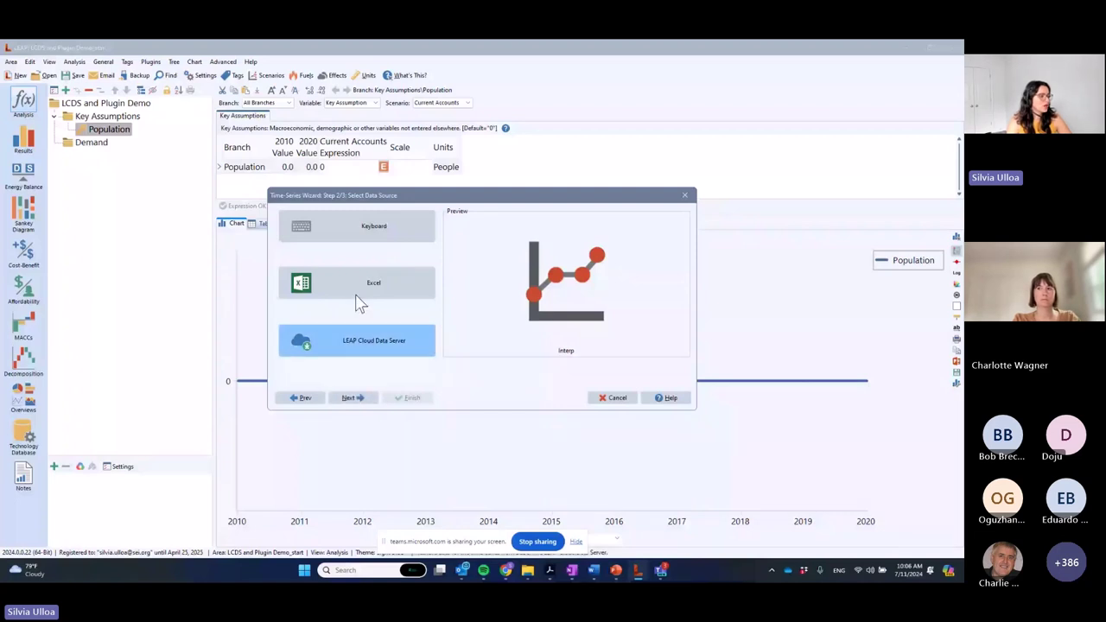
key("Return")
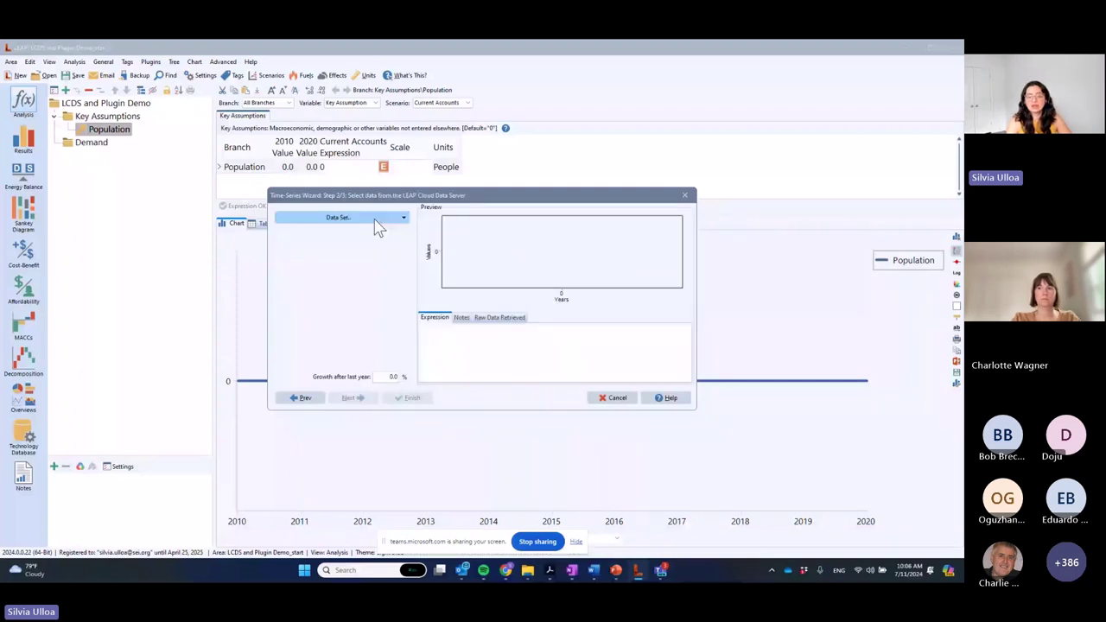
Step: Preview the UNEnergy data set with the Energy series, filter 1231 (Consumption by households) and filter EL (Total Electricity) for Costa Rica
left_click(377, 220)
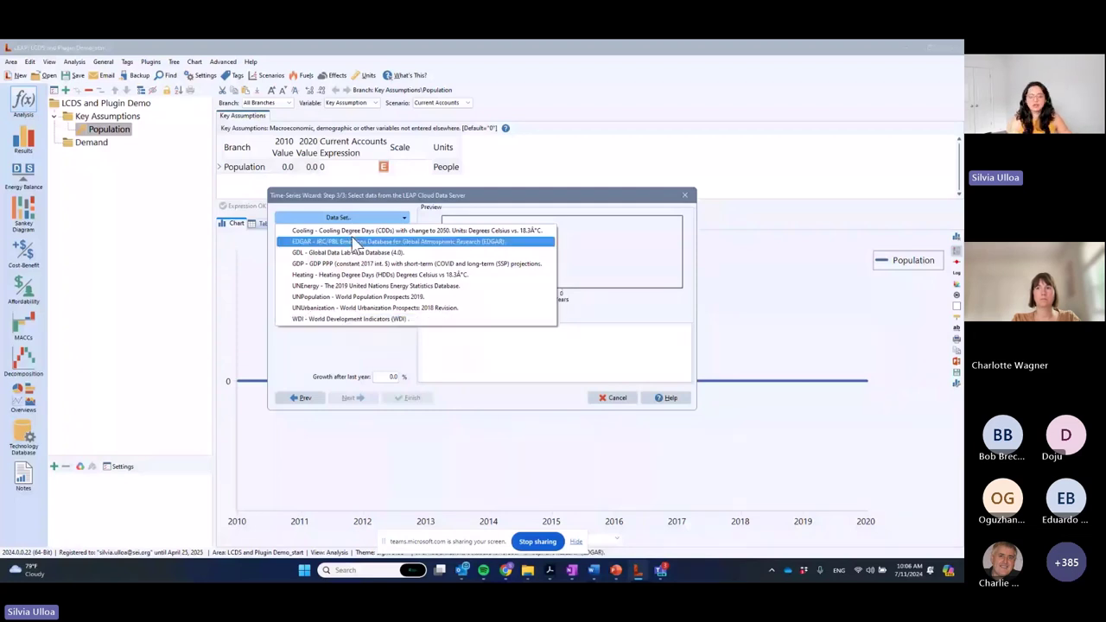
left_click(310, 285)
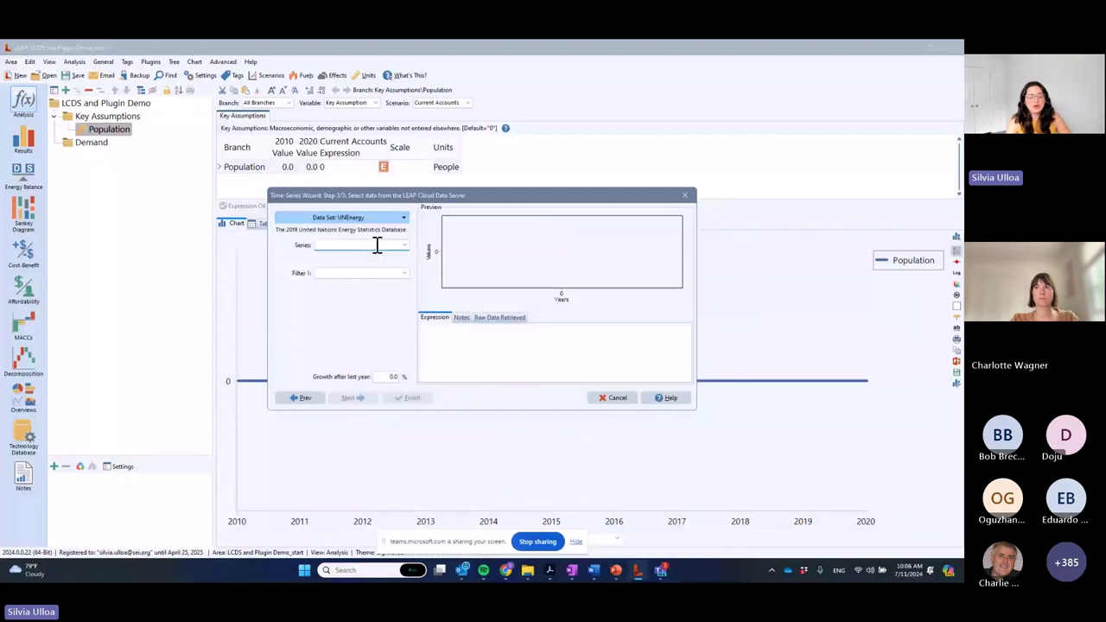
left_click(377, 246)
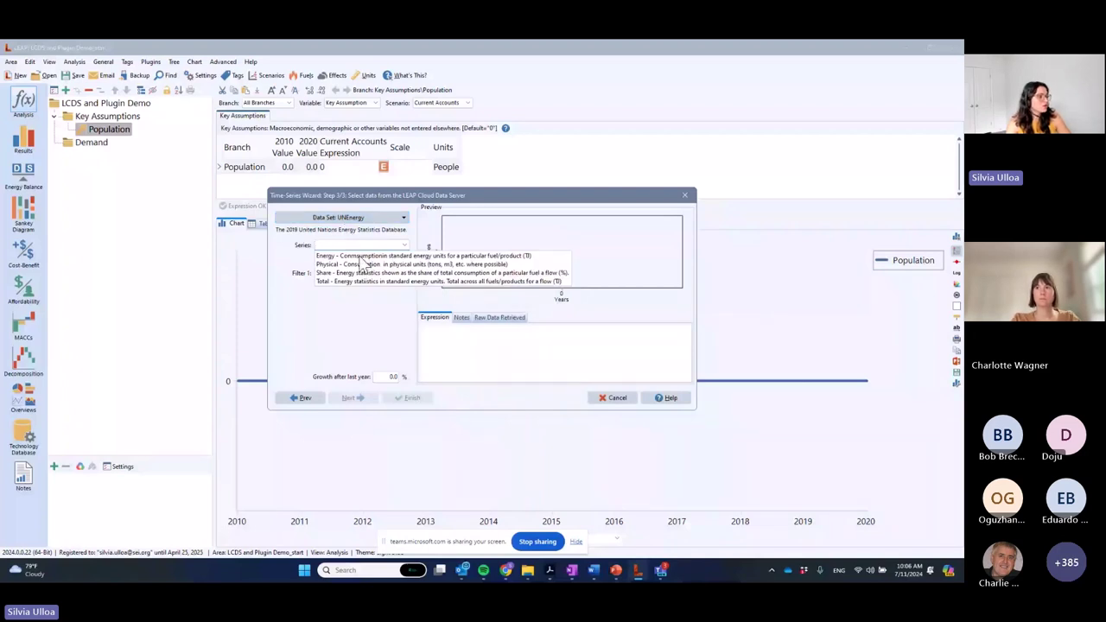
left_click(361, 257)
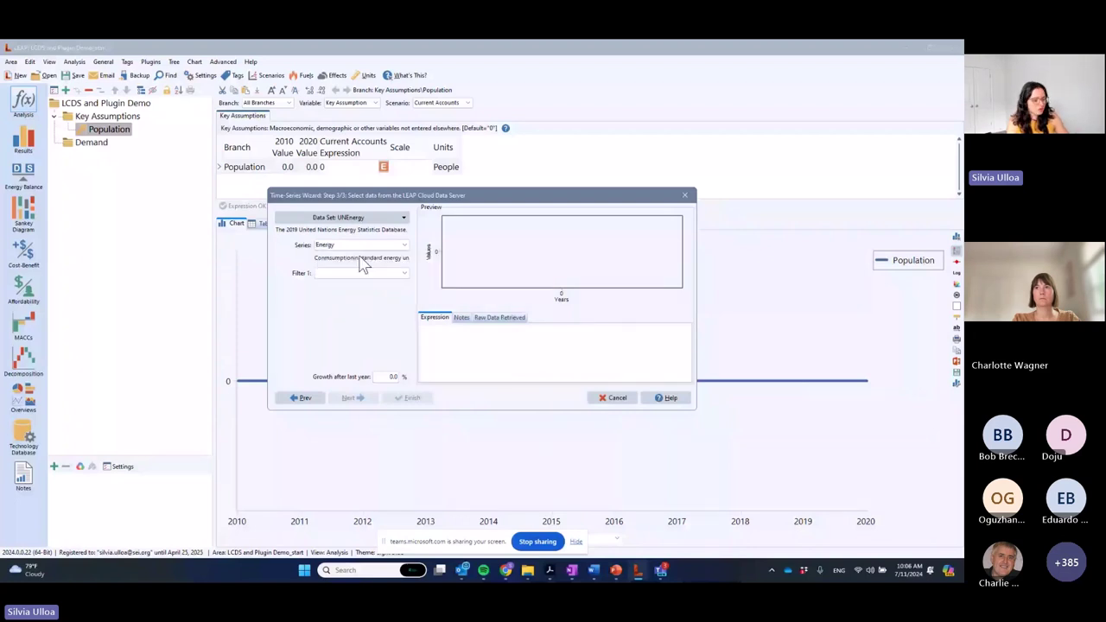
left_click(346, 273)
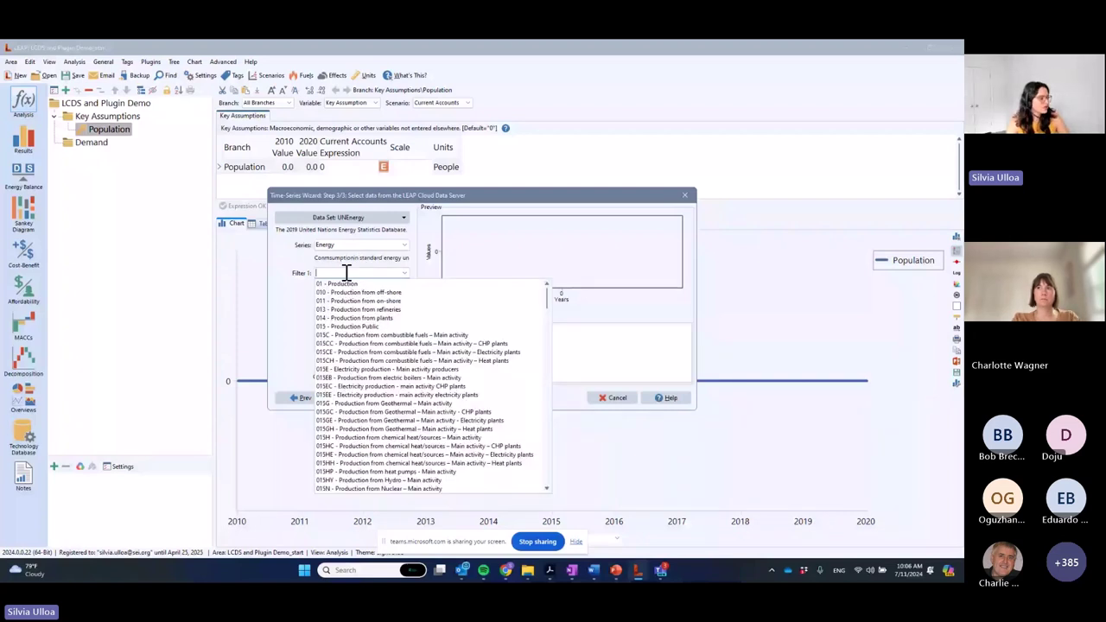
type("ho")
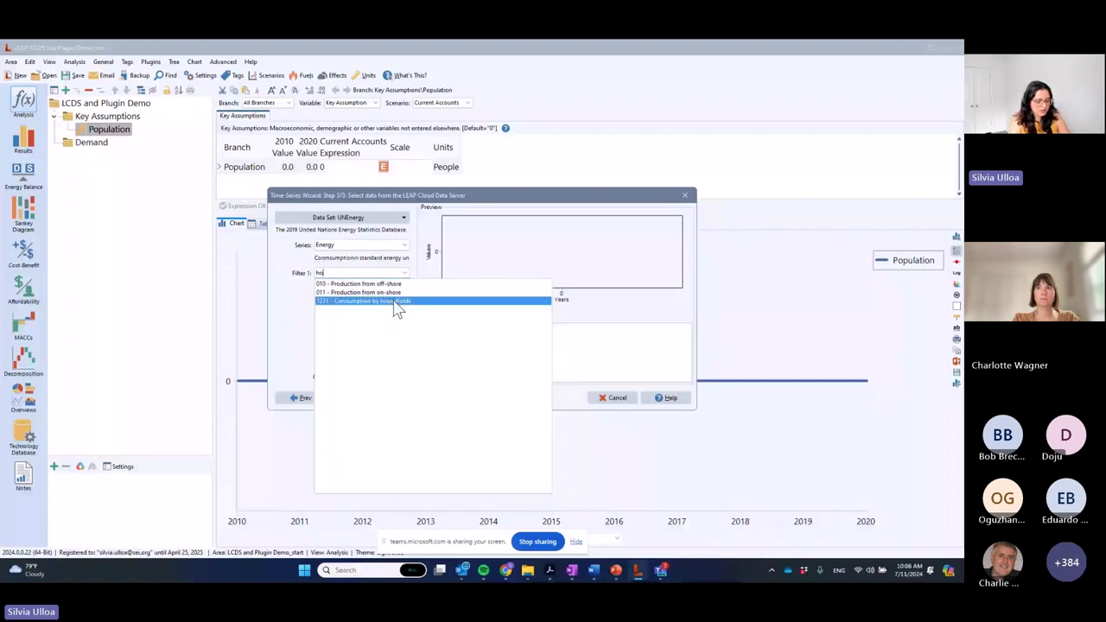
left_click(371, 301)
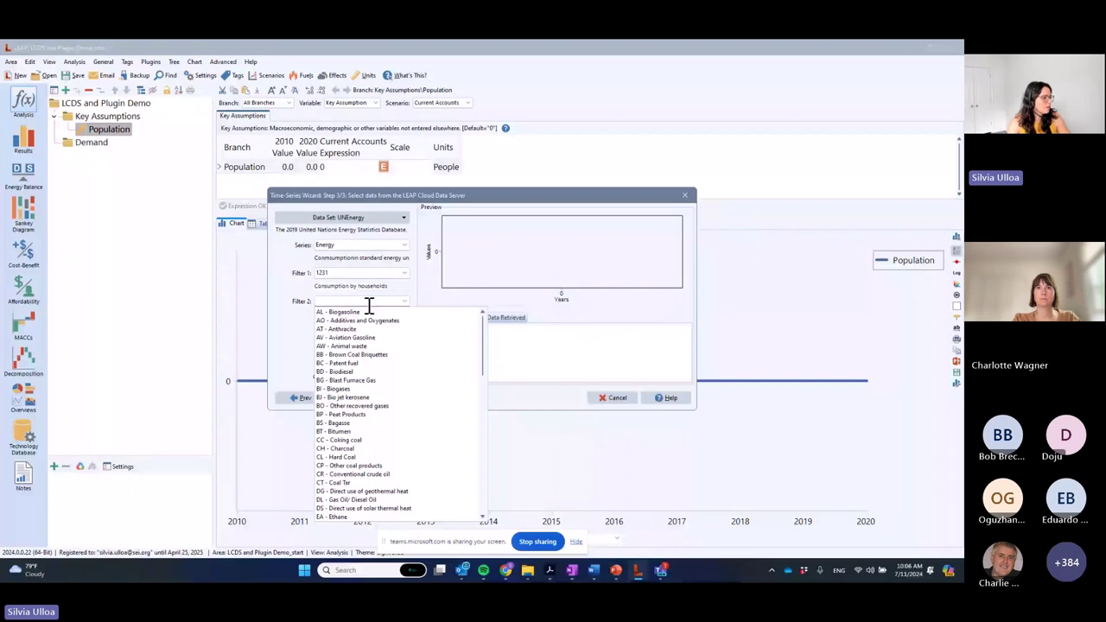
type("e")
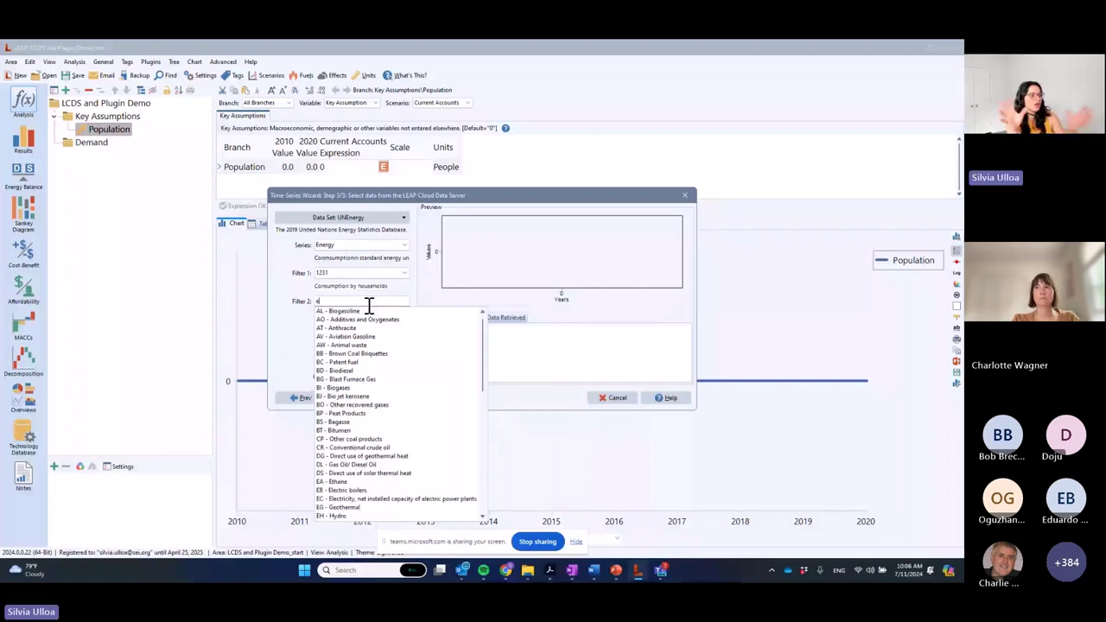
type("l")
left_click(353, 331)
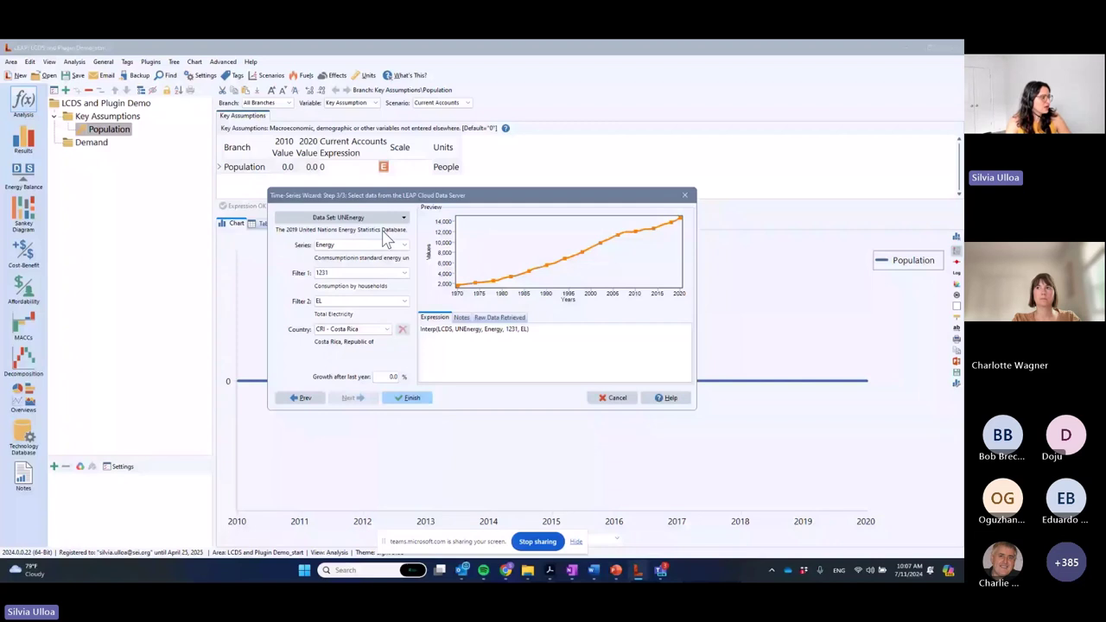
Step: Choose the UNPopulation data set with the Medium projection for Costa Rica
left_click(333, 218)
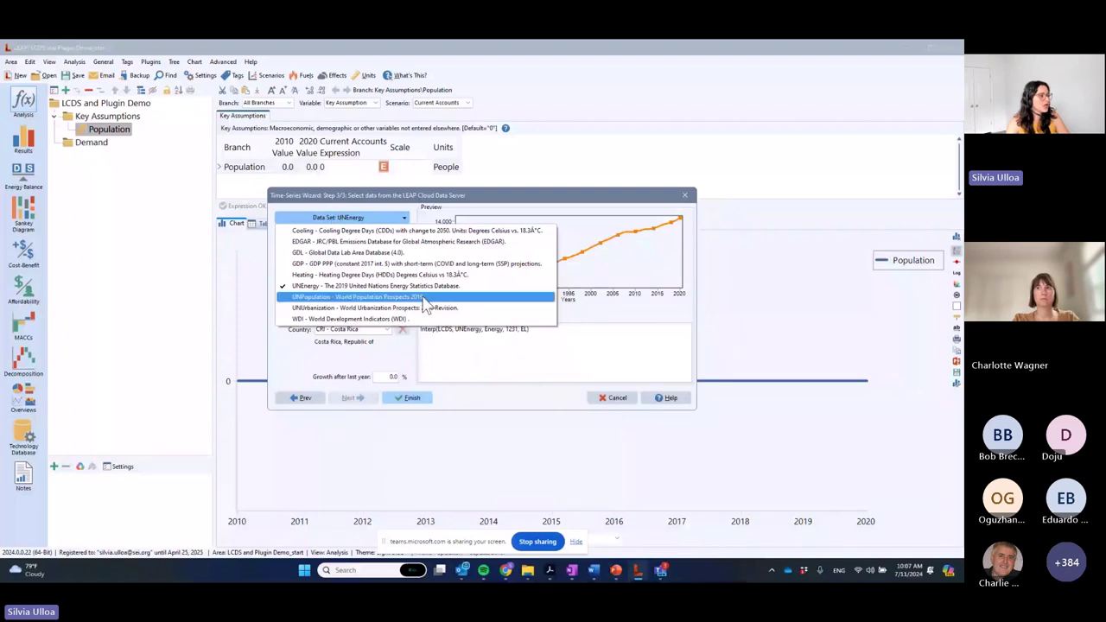
left_click(423, 299)
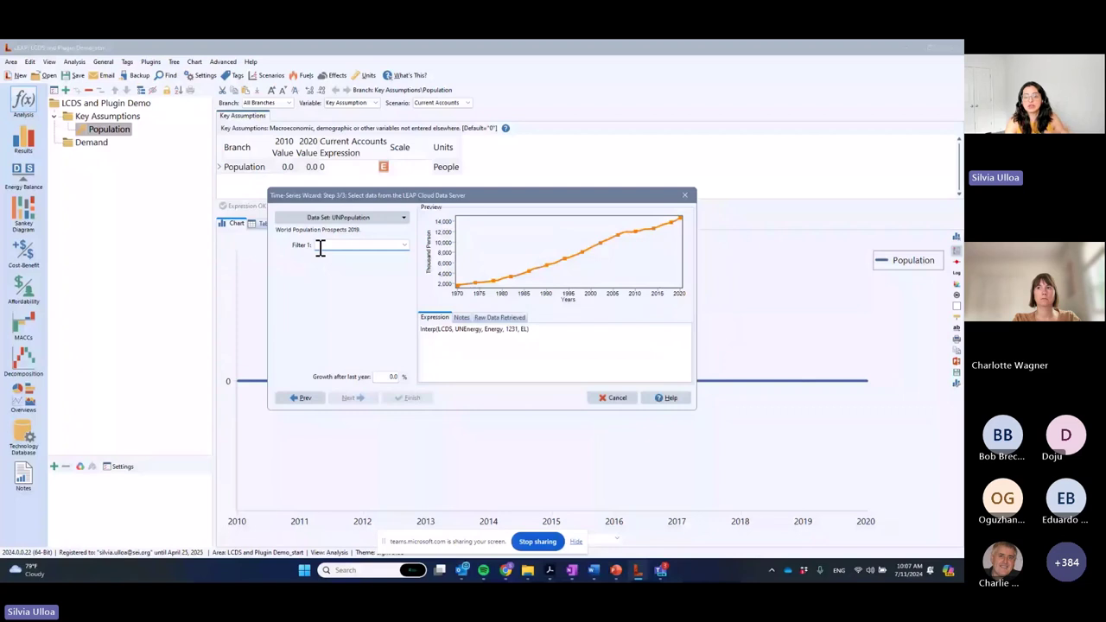
left_click(320, 246)
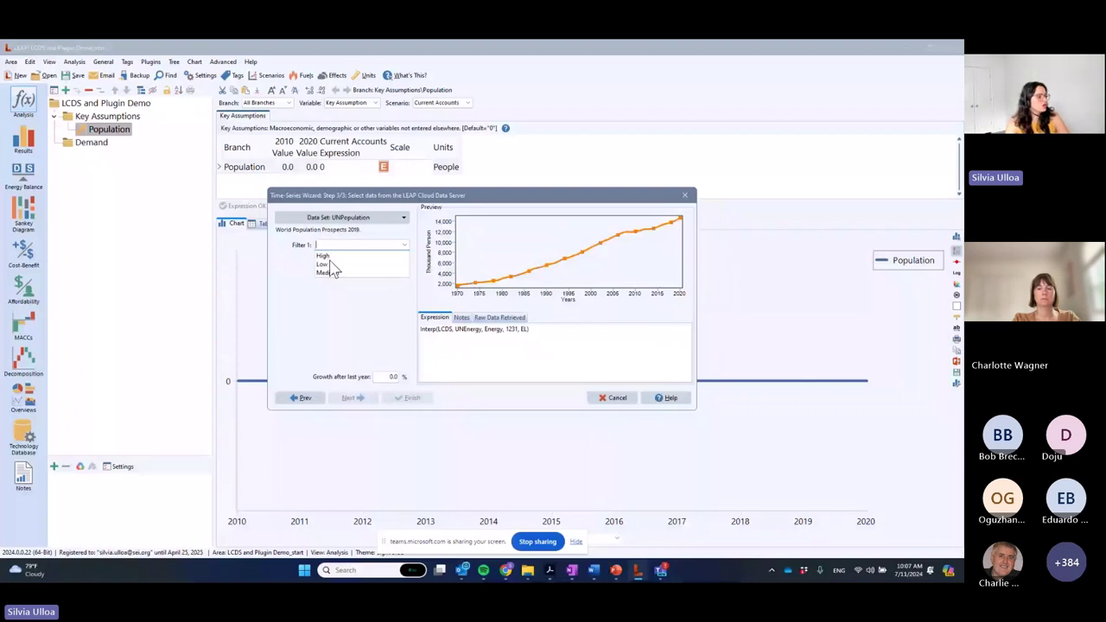
left_click(330, 272)
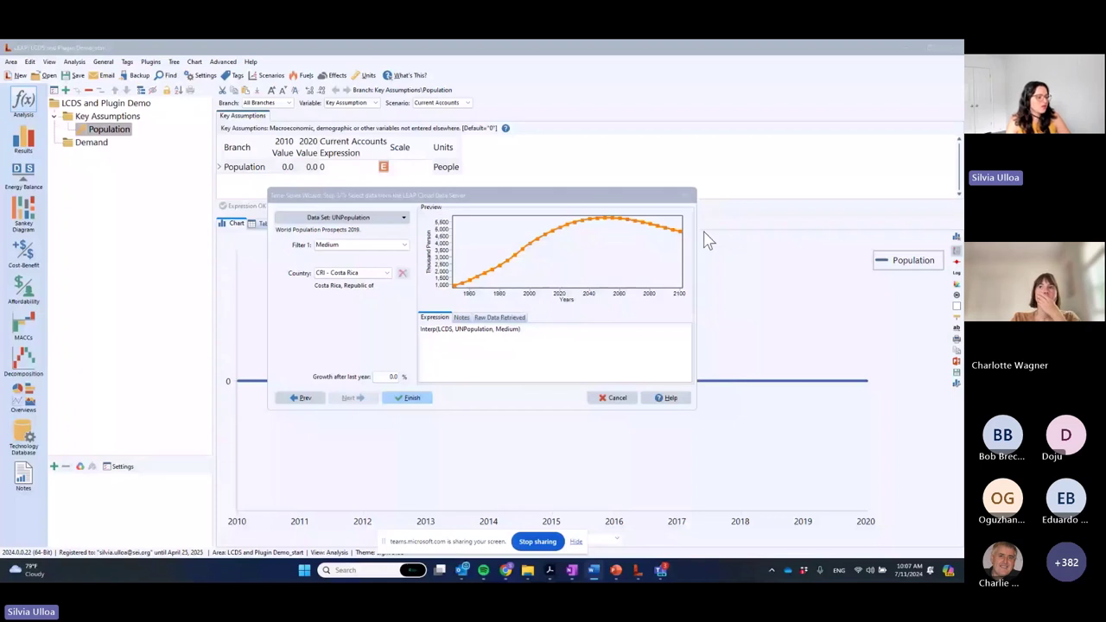
Step: Review the retrieved data and notes, insert the expression Interp(LCDS, UNPopulation, Medium), and update Population's scale and units to match the LCDS data
left_click(505, 320)
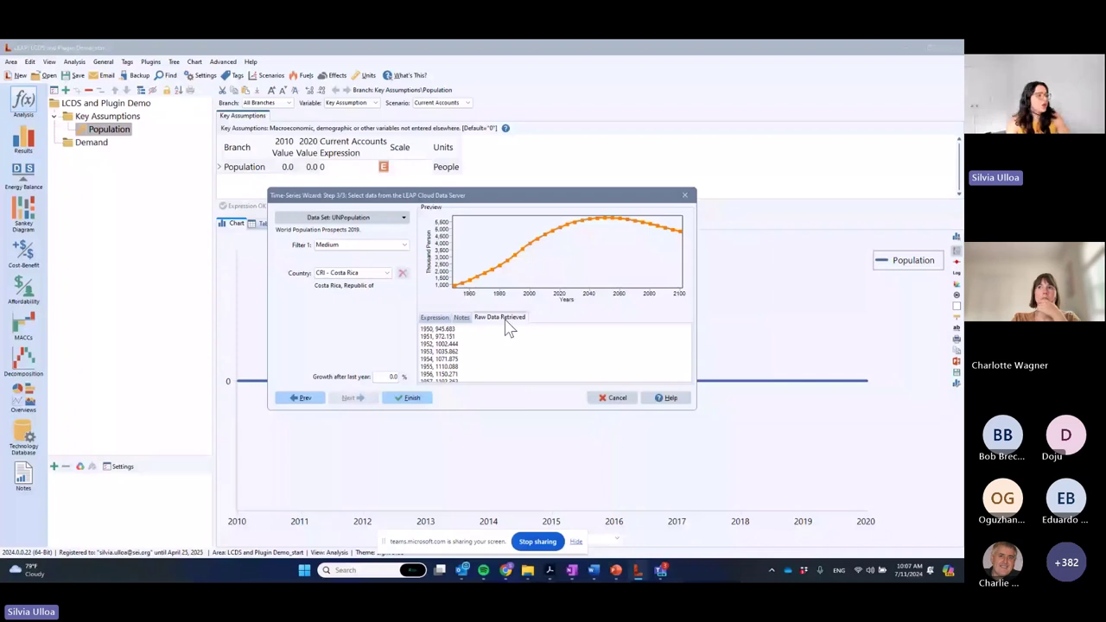
left_click(462, 317)
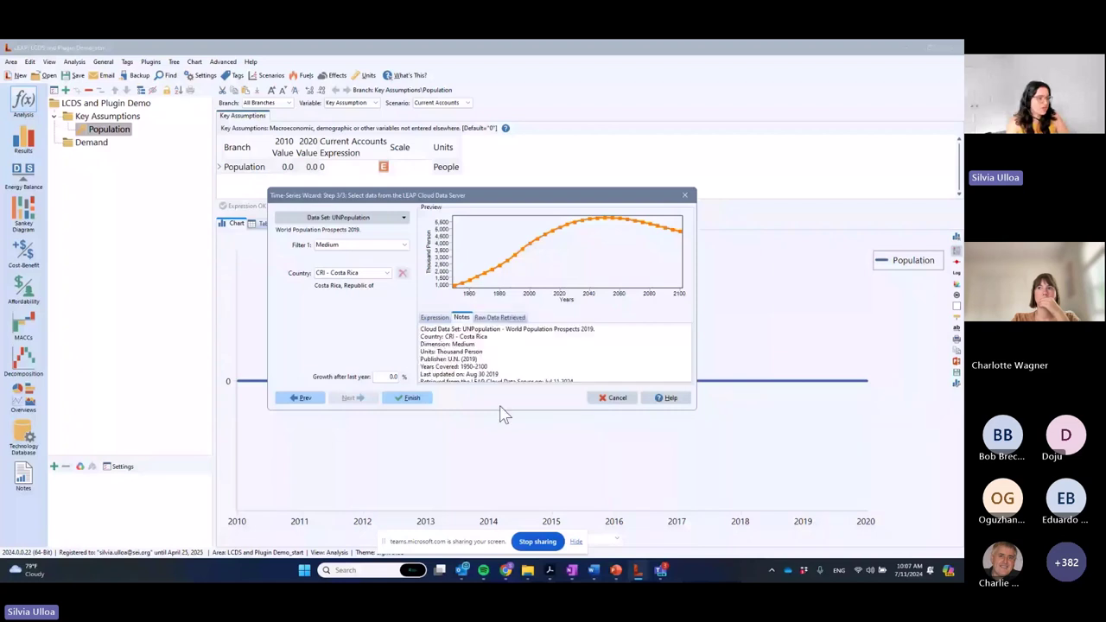
left_click(434, 319)
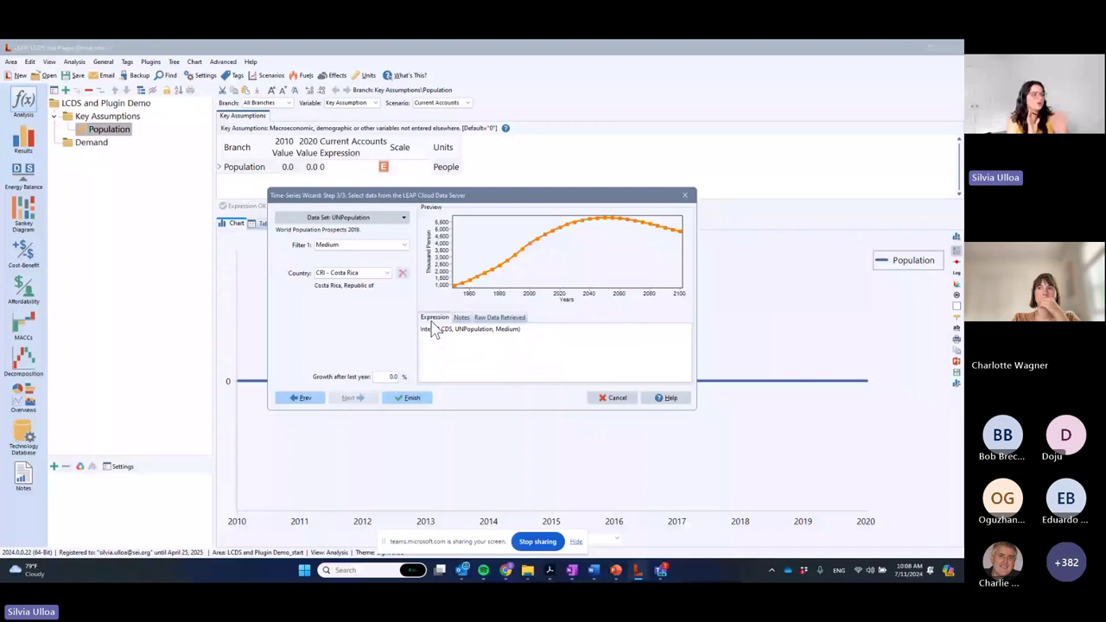
left_click_drag(422, 329, 558, 353)
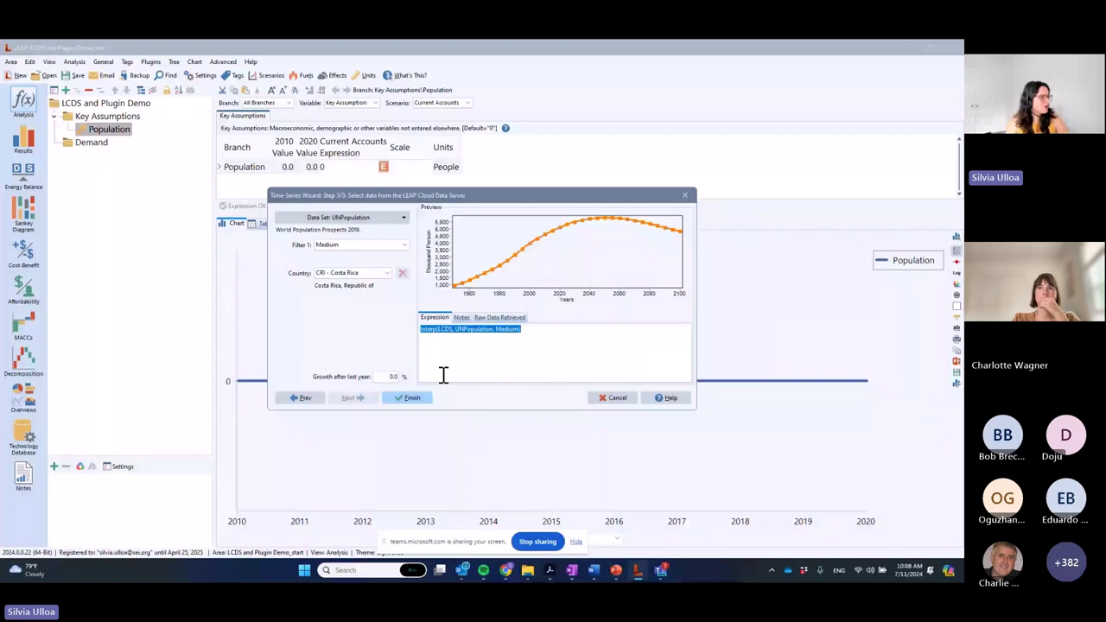
key("Return")
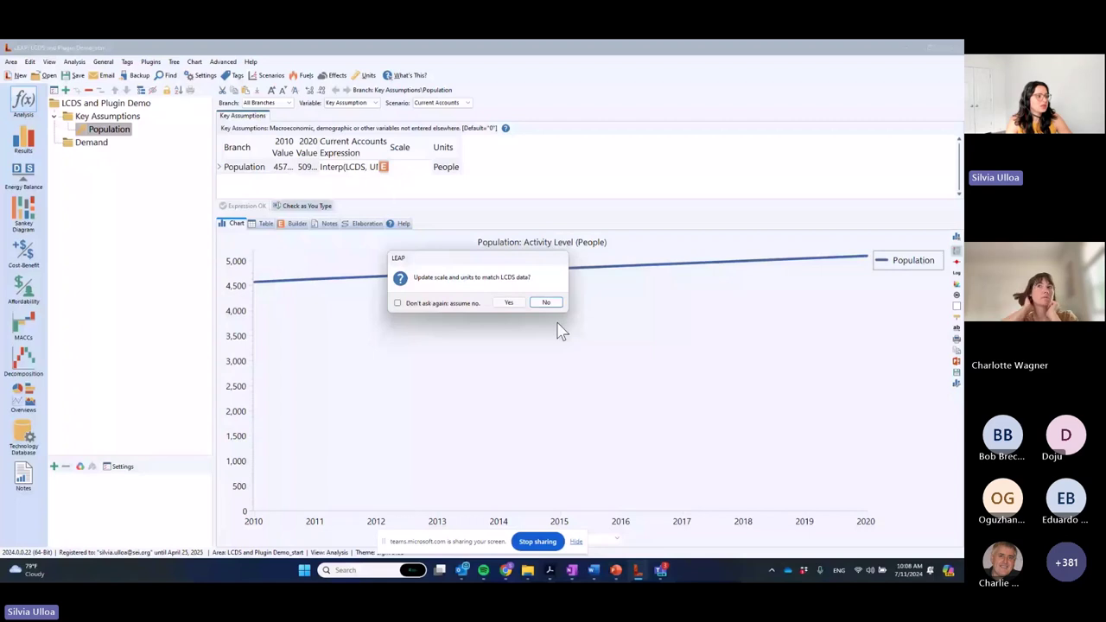
left_click(508, 303)
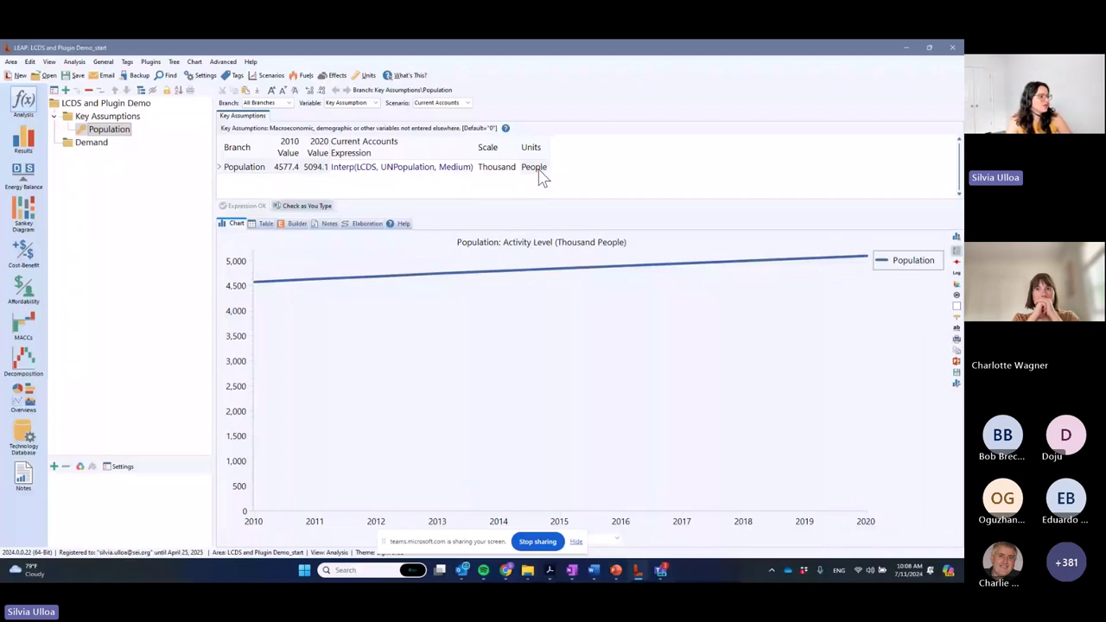
left_click(406, 167)
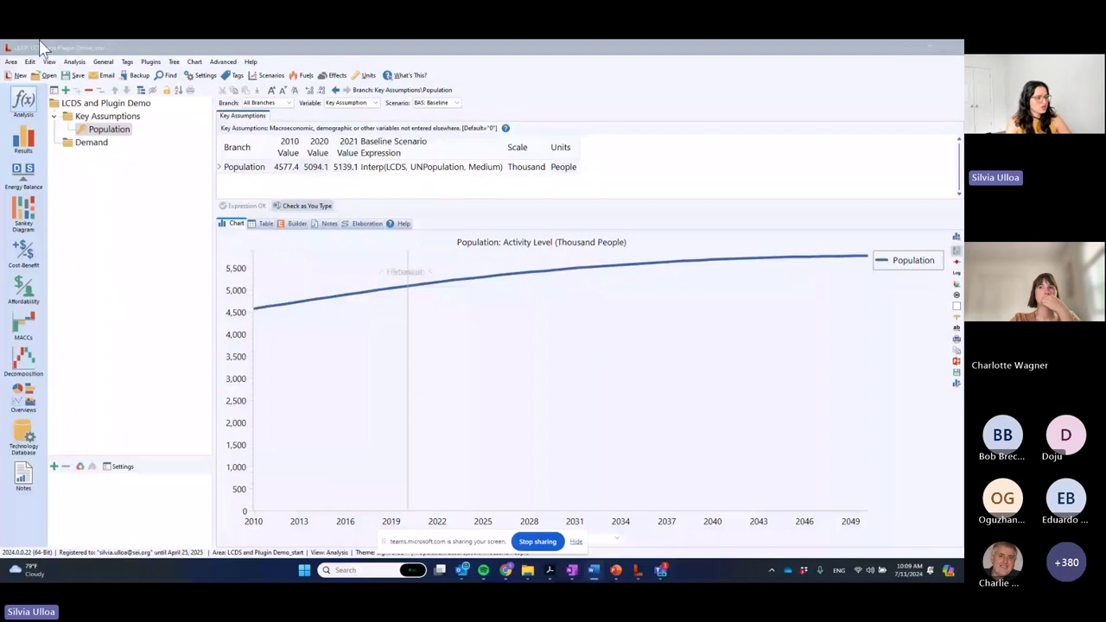
Step: Set the area's country to Indonesia and check Population's updated table and chart
left_click(200, 75)
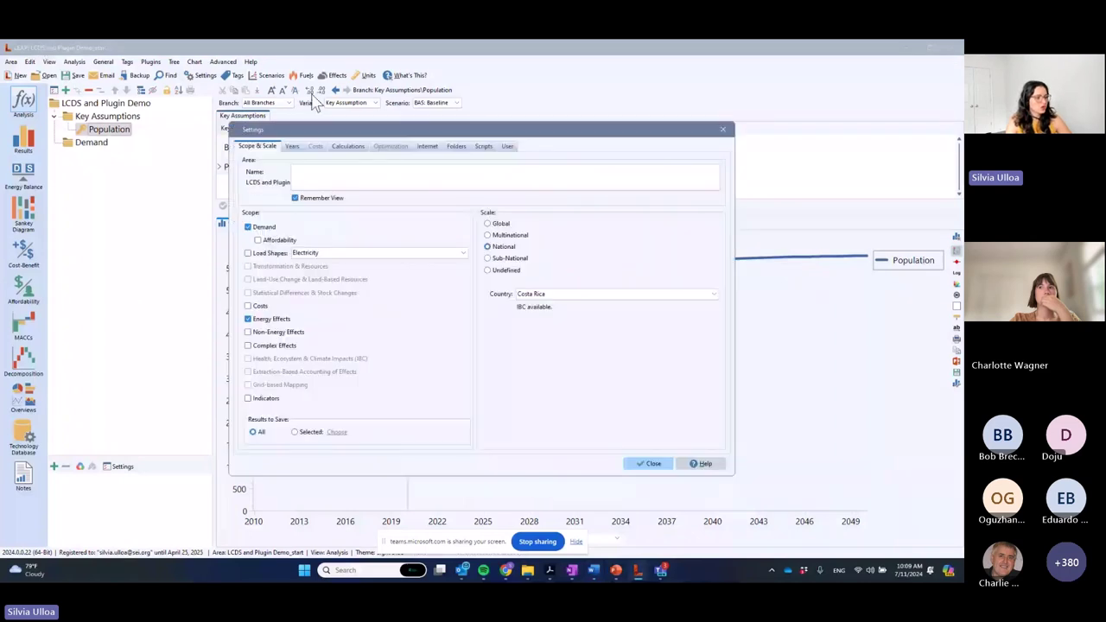
left_click(530, 295)
type("In")
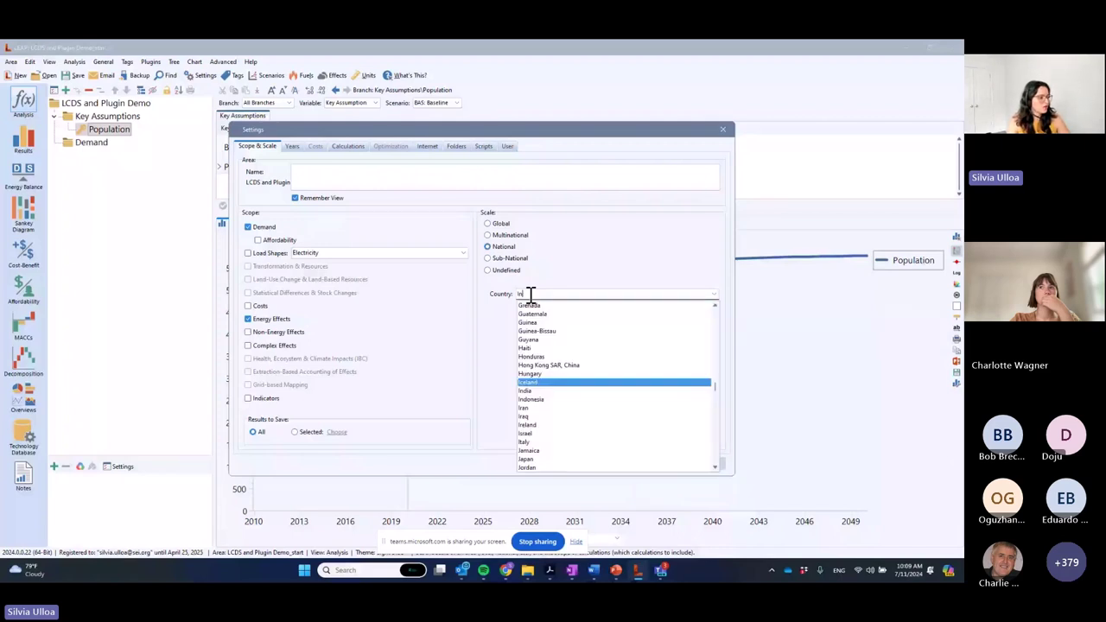
type("donesia")
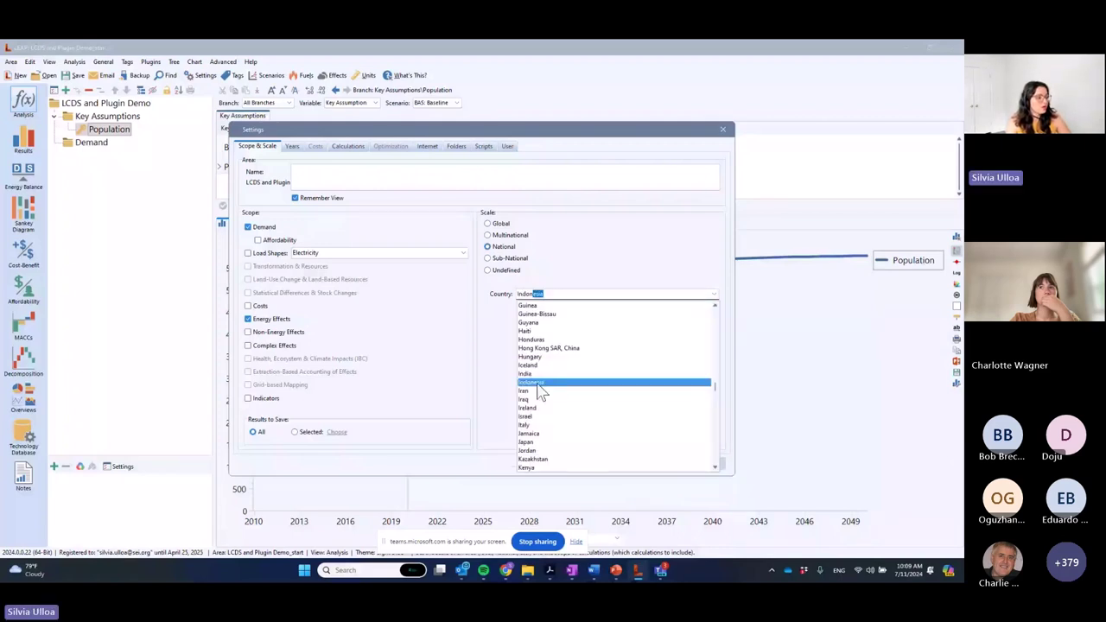
left_click(537, 385)
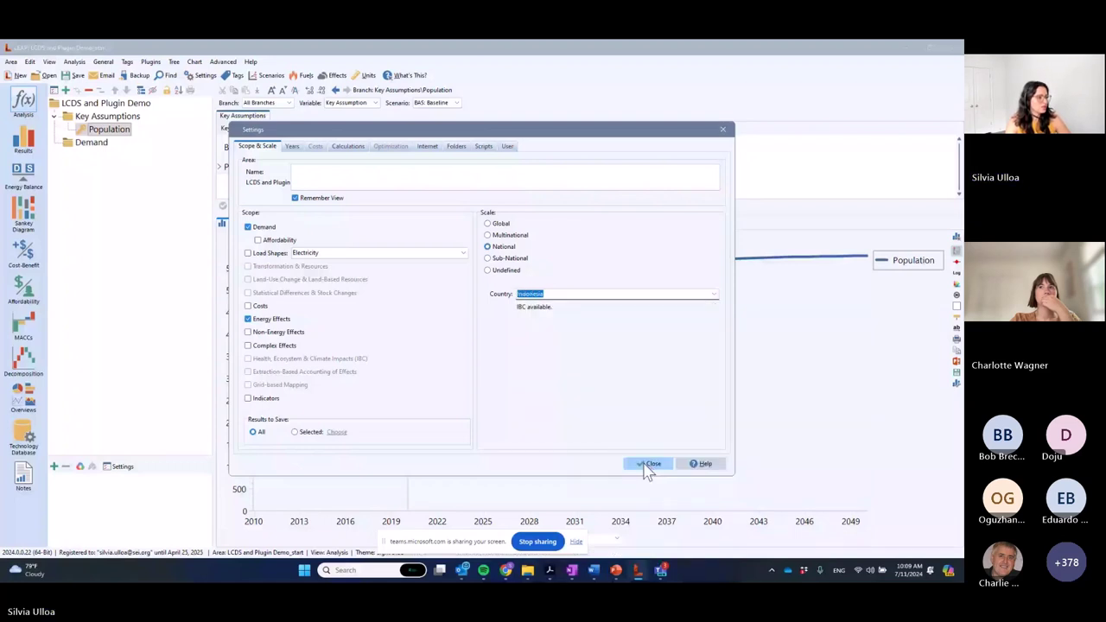
left_click(648, 465)
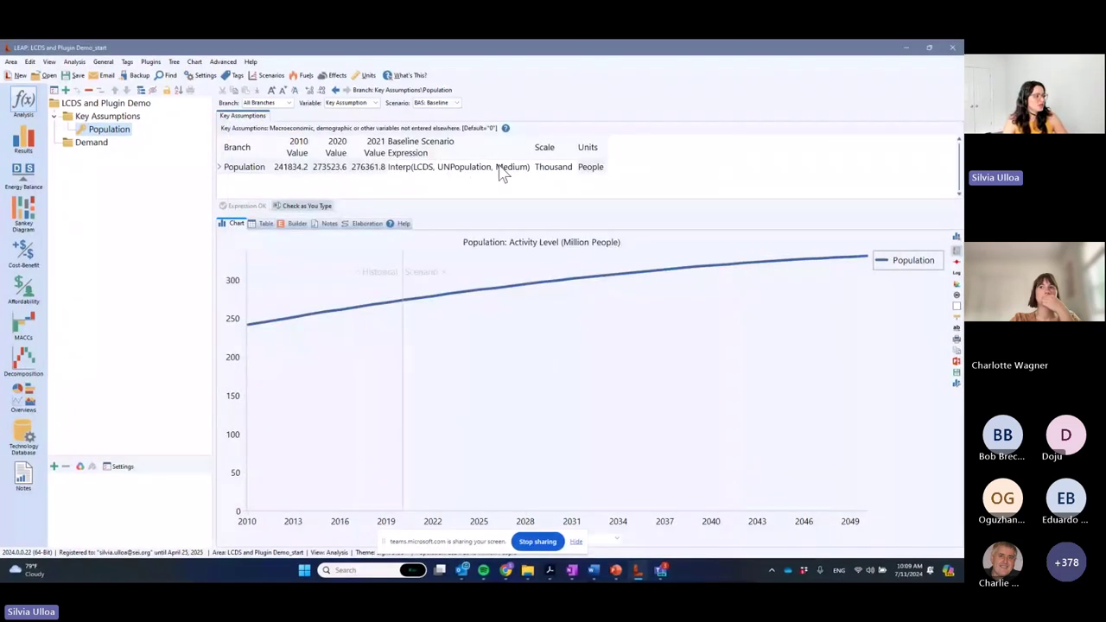
left_click(265, 224)
left_click(233, 224)
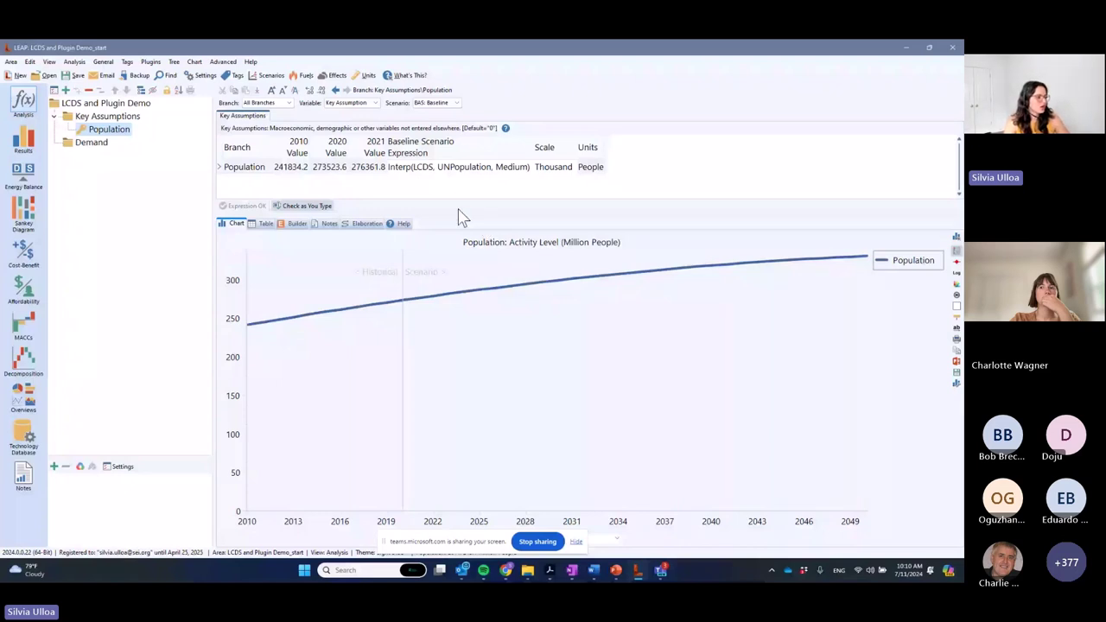
Step: Inspect Population's UNPopulation Medium data for Indonesia in the Time-Series Wizard, leaving the wizard without changes
right_click(432, 167)
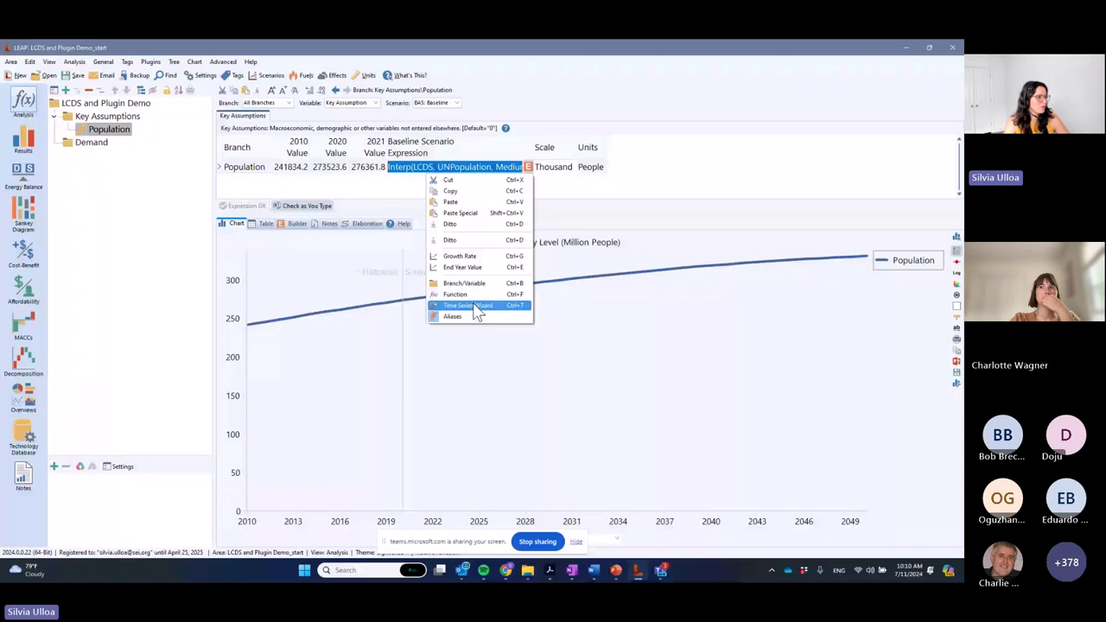
left_click(474, 311)
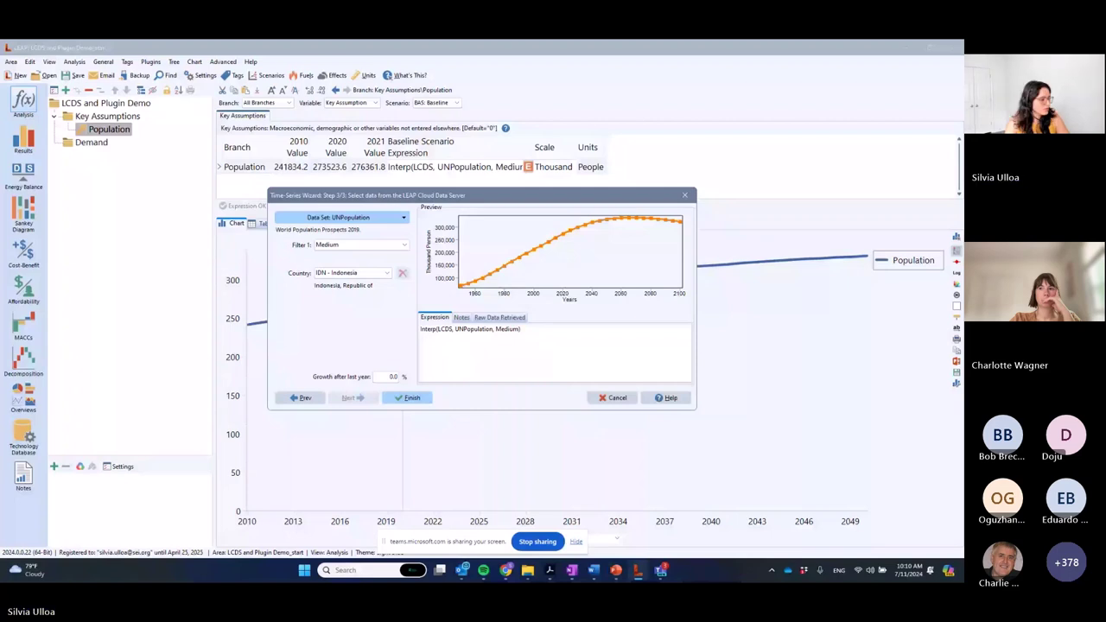
left_click(615, 399)
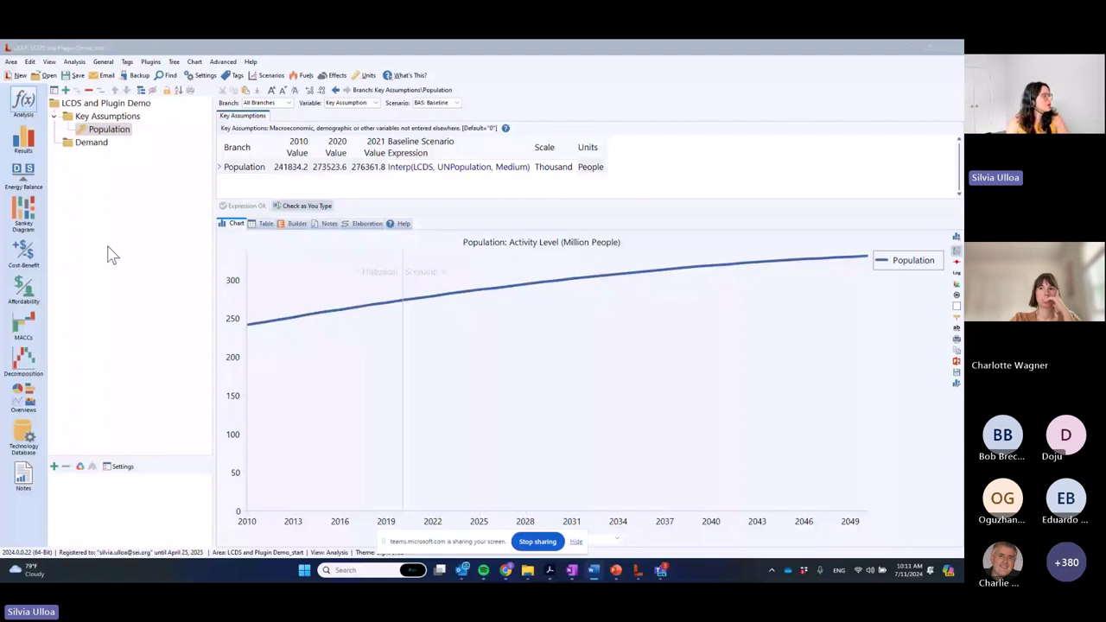
Step: Start inserting a plugin from a folder and choose Services.LEAPplugin in the _Plugins folder
left_click(151, 61)
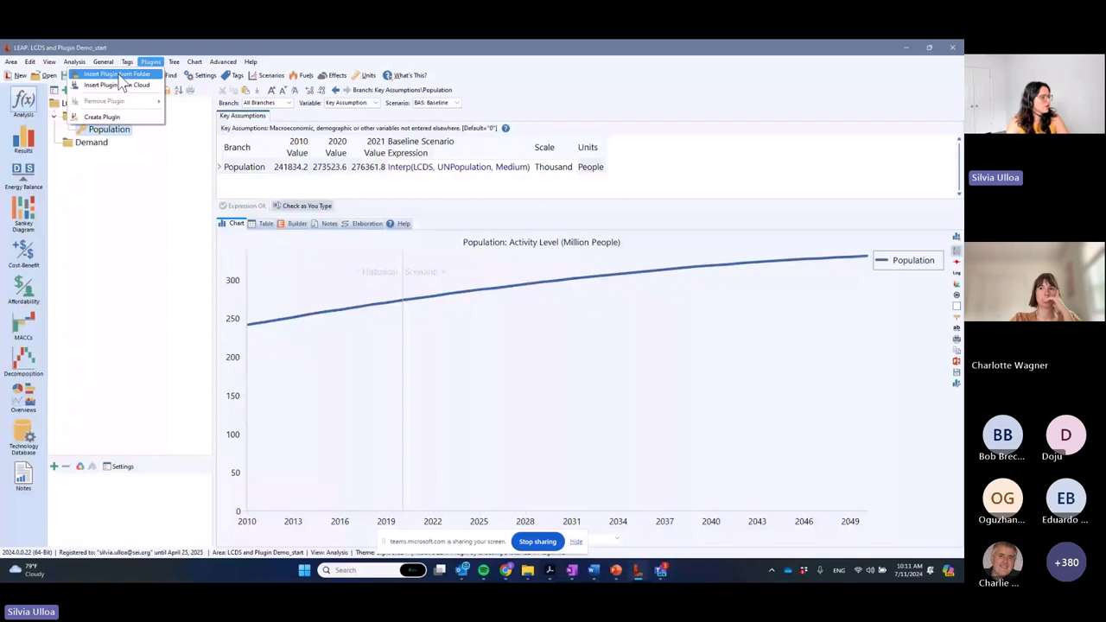
left_click(119, 74)
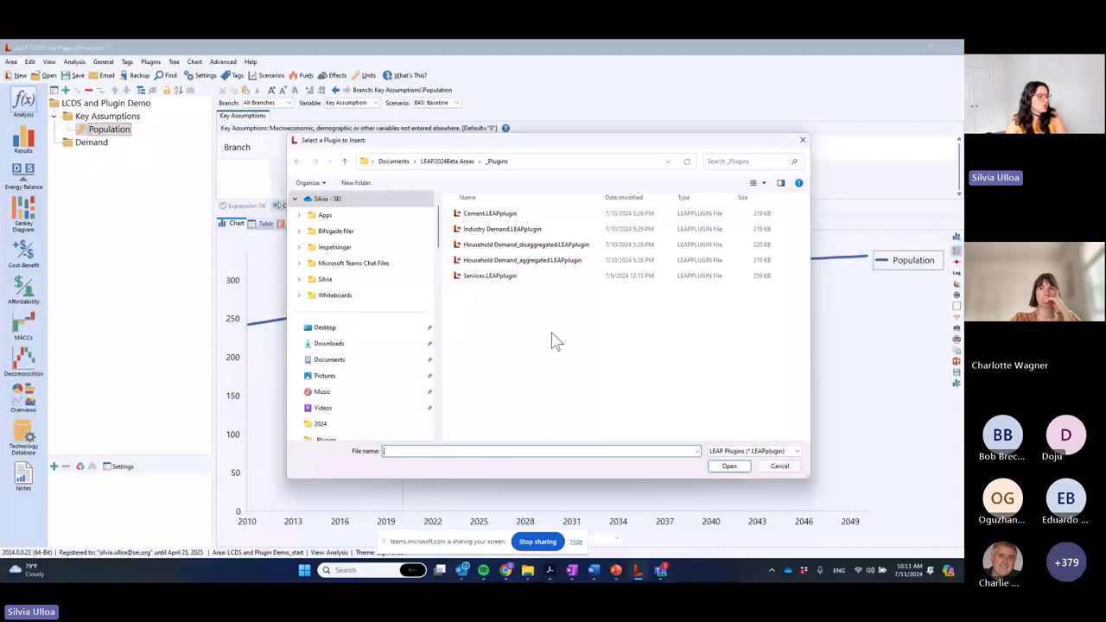
left_click(480, 277)
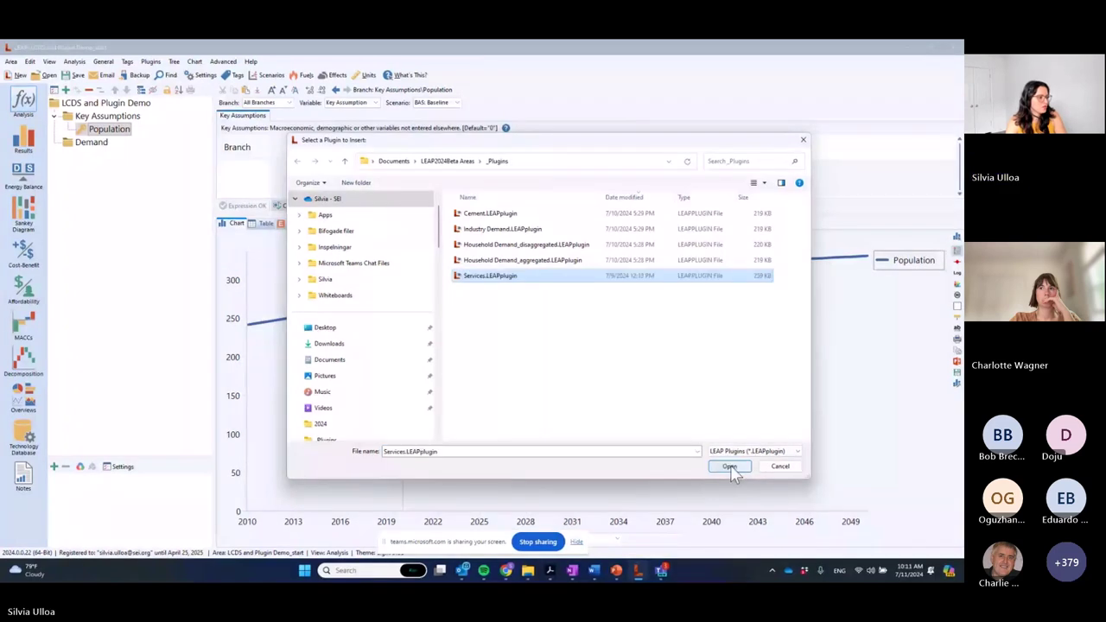
left_click(730, 466)
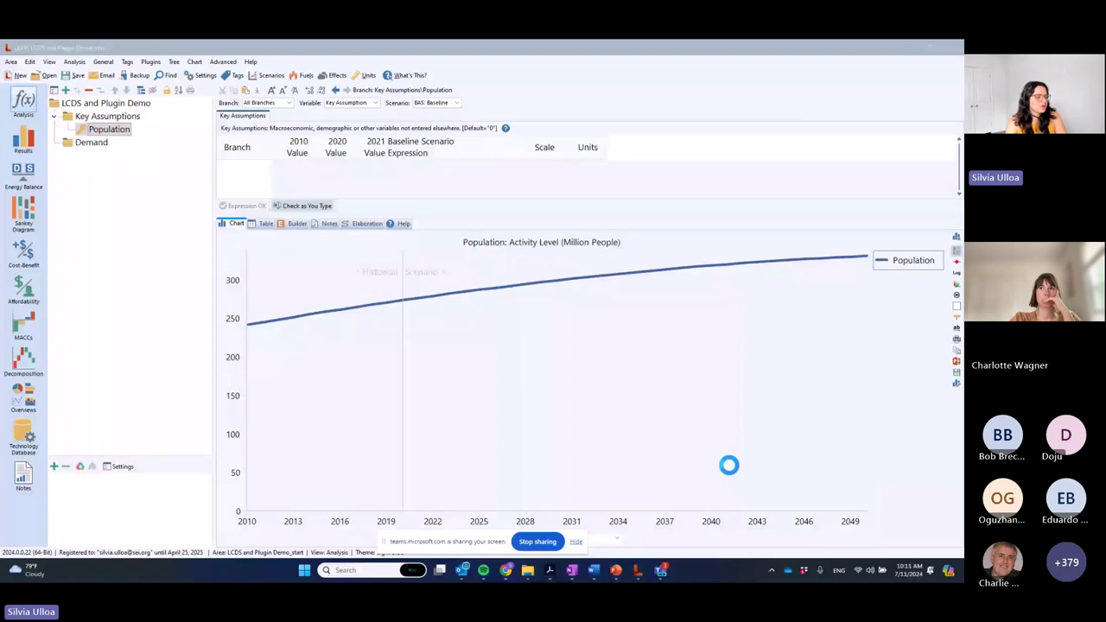
Step: Review the Services plugin's description and add it under Demand and Key Assumptions, keeping the Simple option for cross-cutting data
left_click_drag(728, 329, 775, 329)
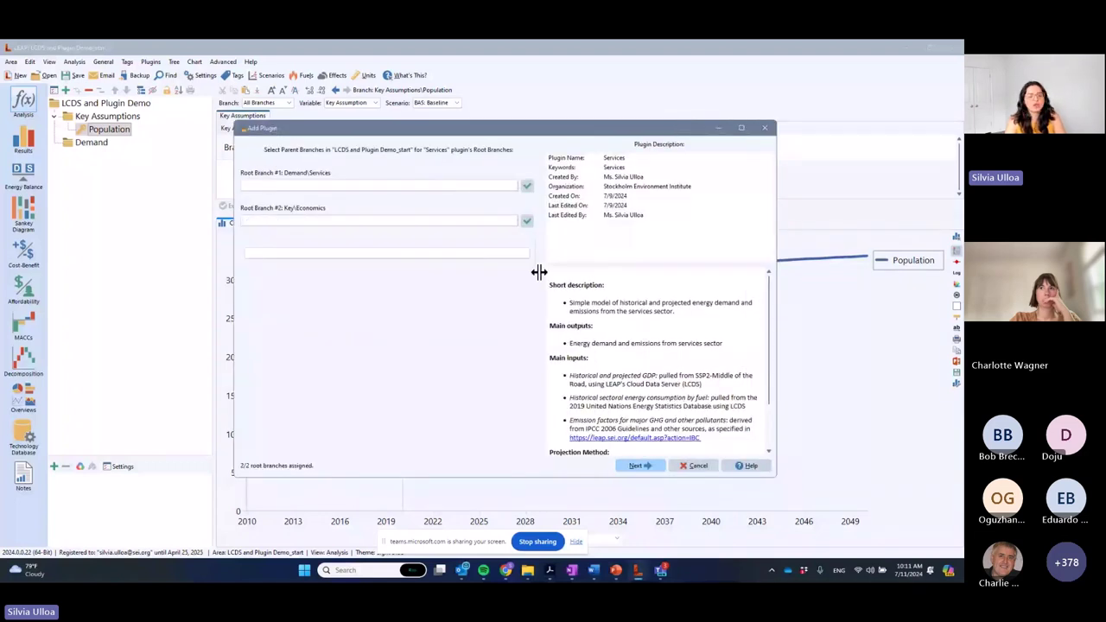
left_click_drag(539, 272, 493, 273)
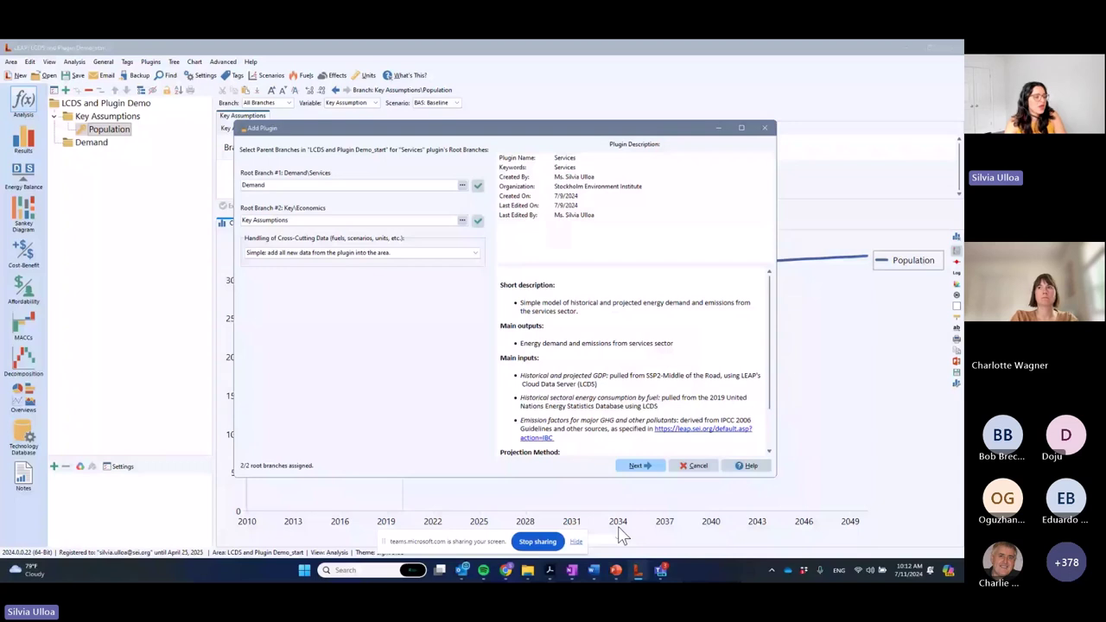
scroll(661, 354, "down", 2)
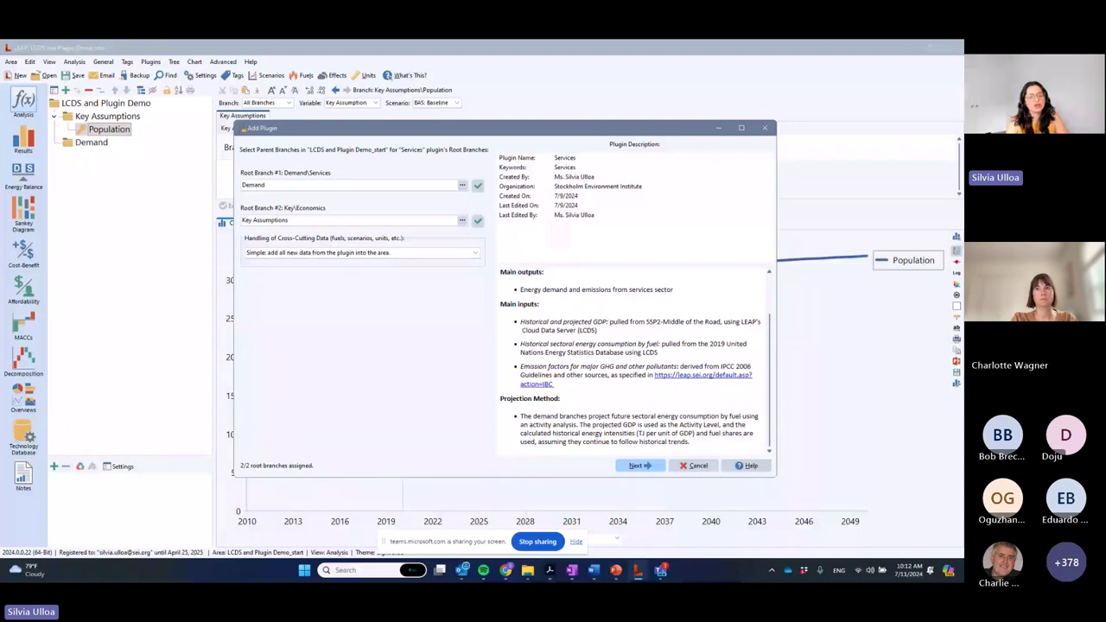
key("Return")
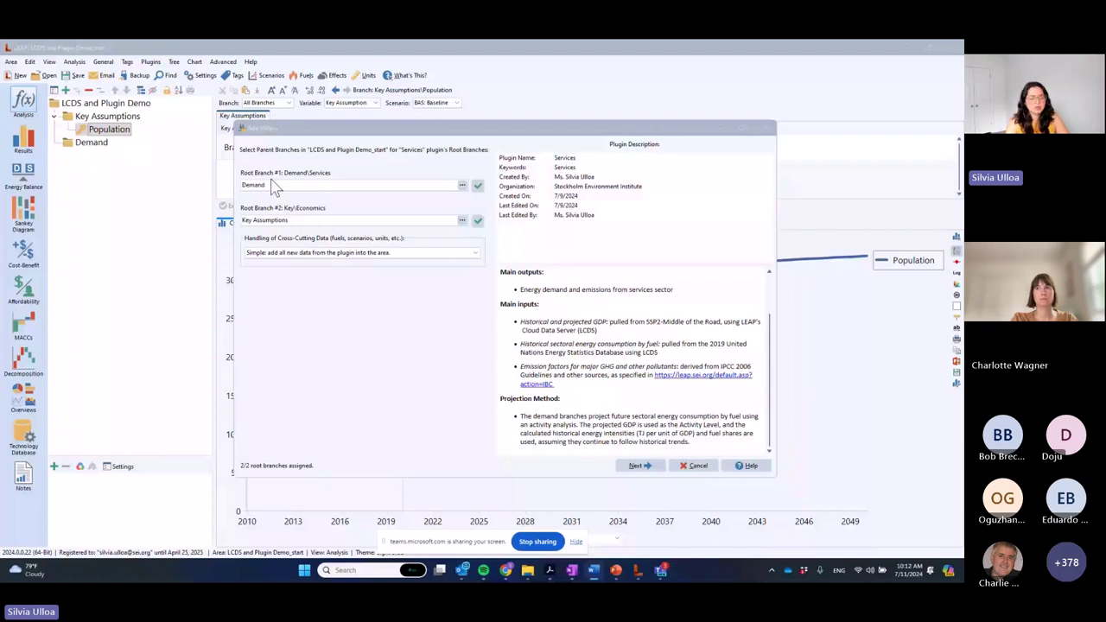
left_click(246, 220)
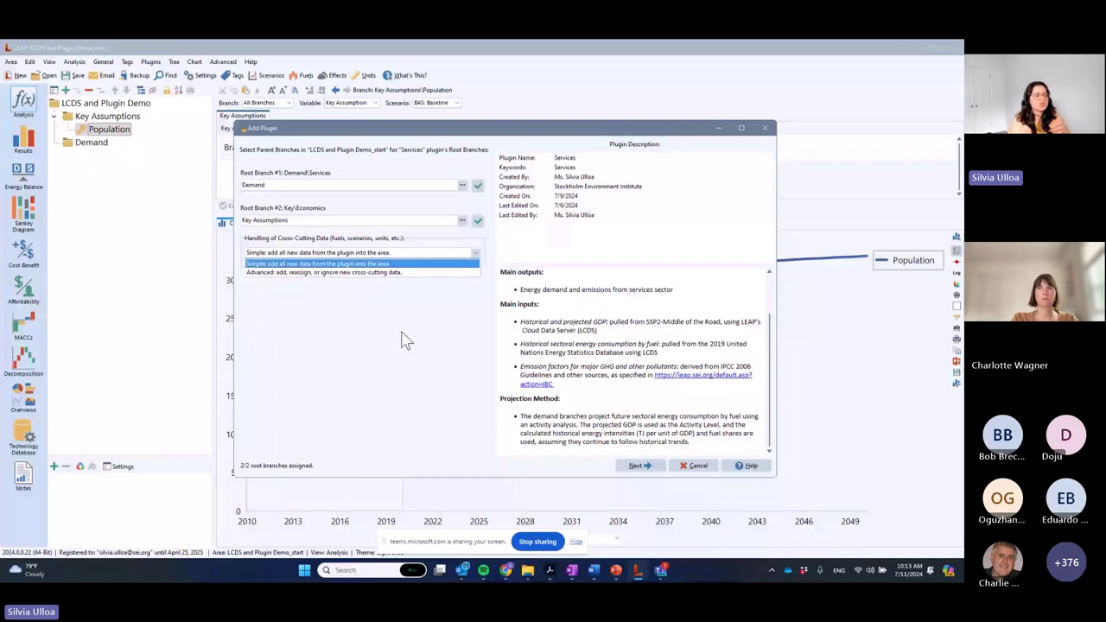
left_click(398, 336)
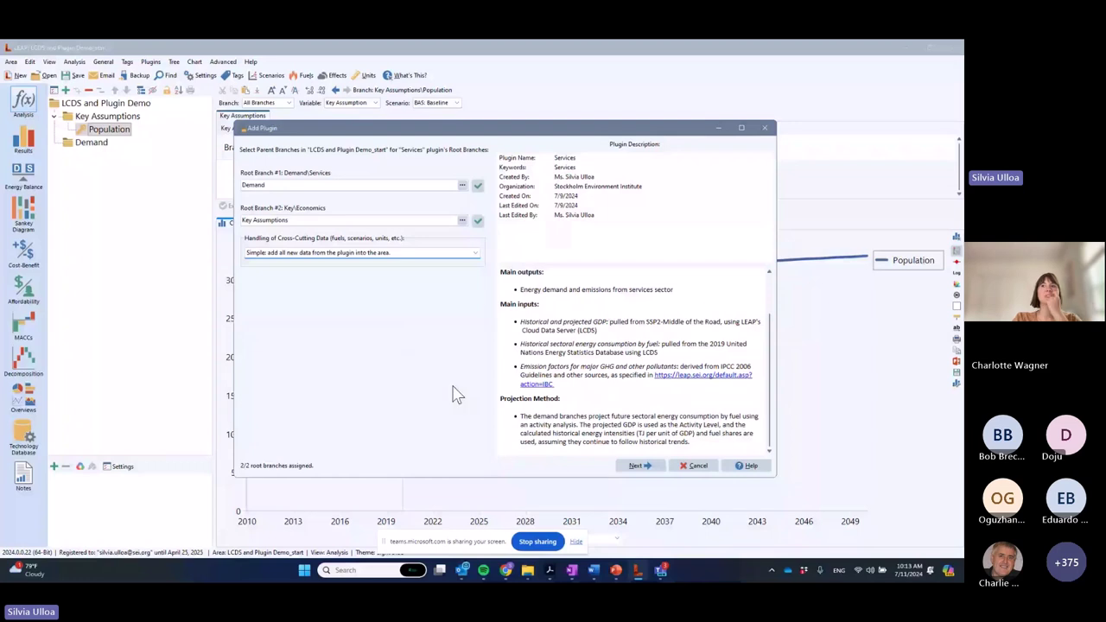
left_click(635, 467)
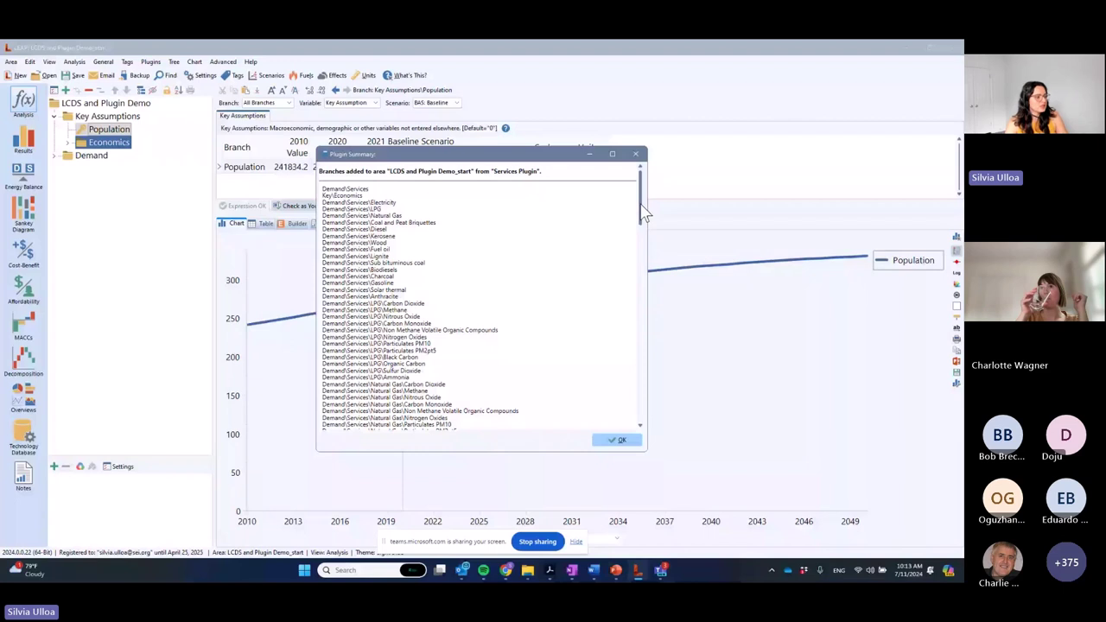
Step: Review the summary of items added by the Services plugin and its instructions for use, and dismiss both
left_click_drag(643, 212, 635, 355)
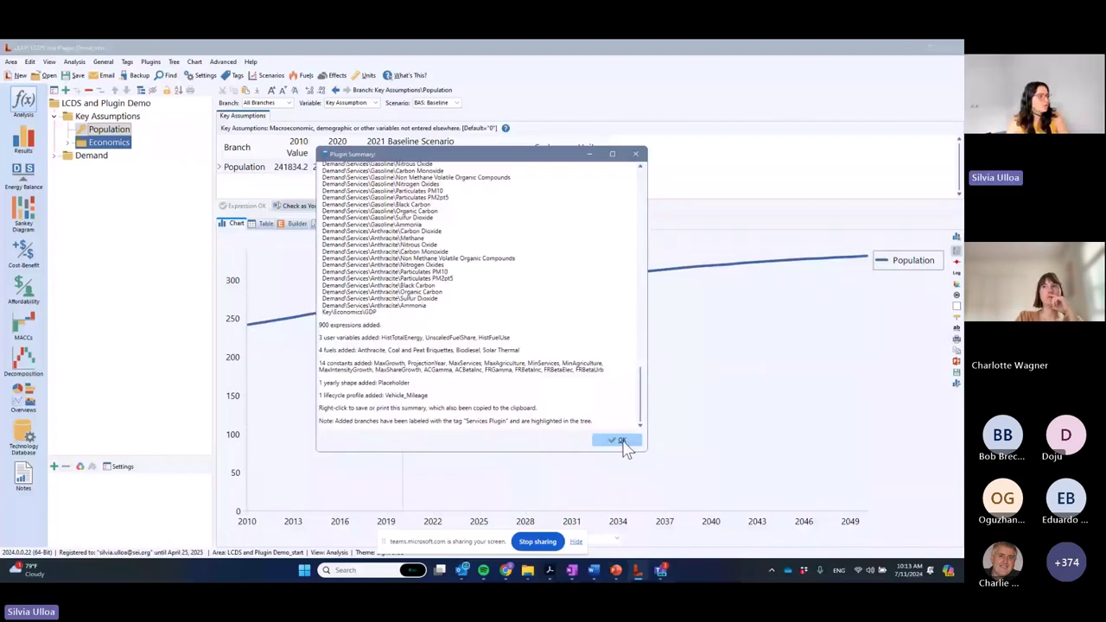
left_click(620, 441)
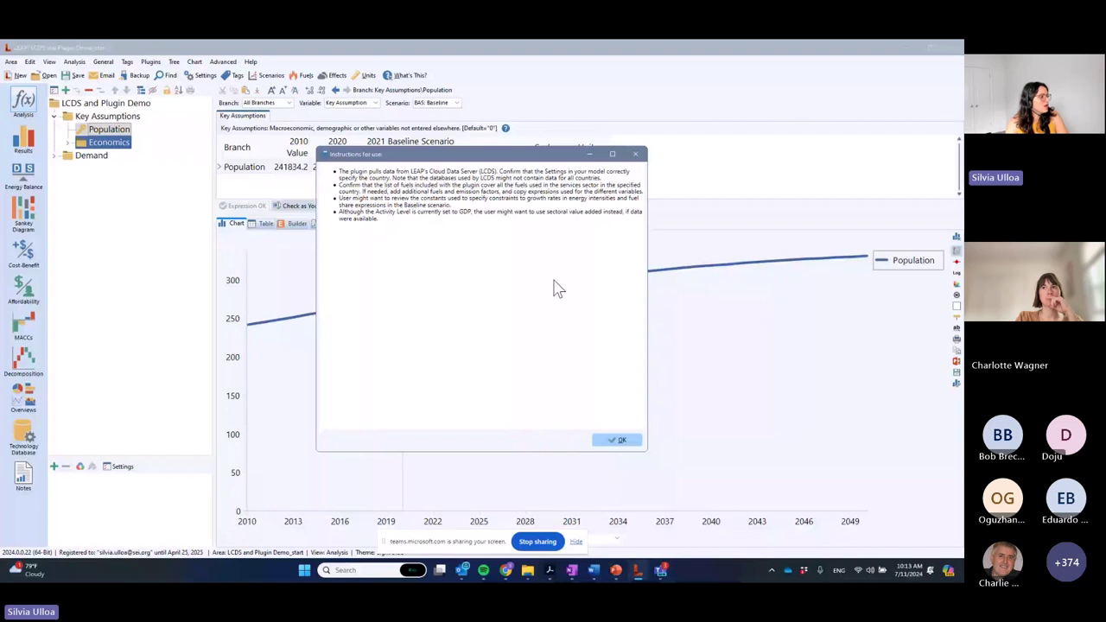
left_click(616, 441)
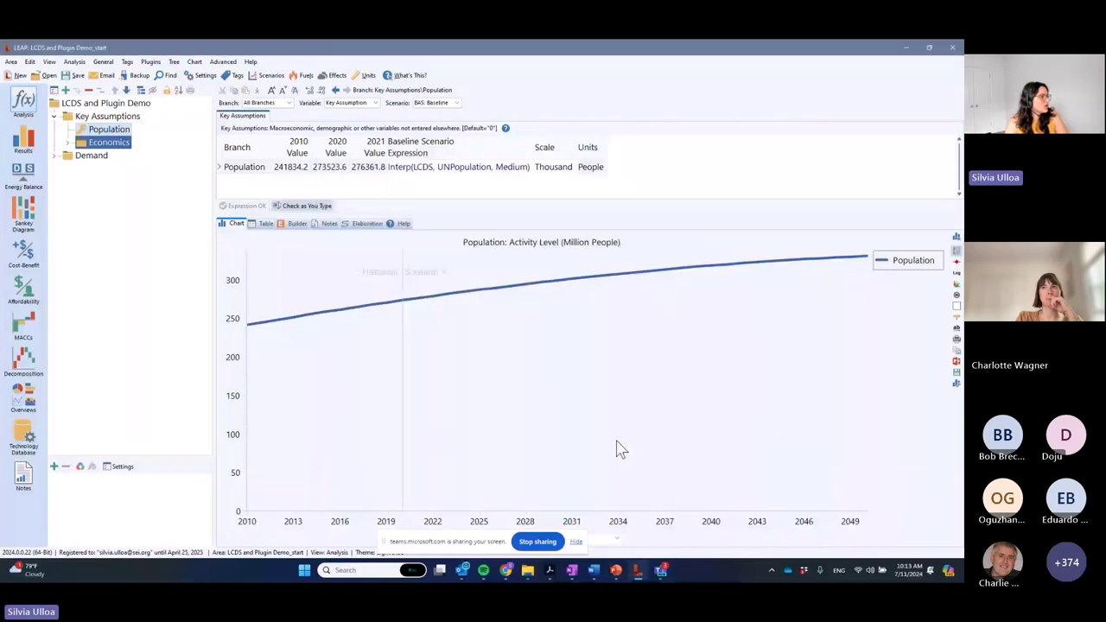
Step: Expand the Demand and Economics branches added by the plugin to examine the Services fuels and GDP
left_click(55, 156)
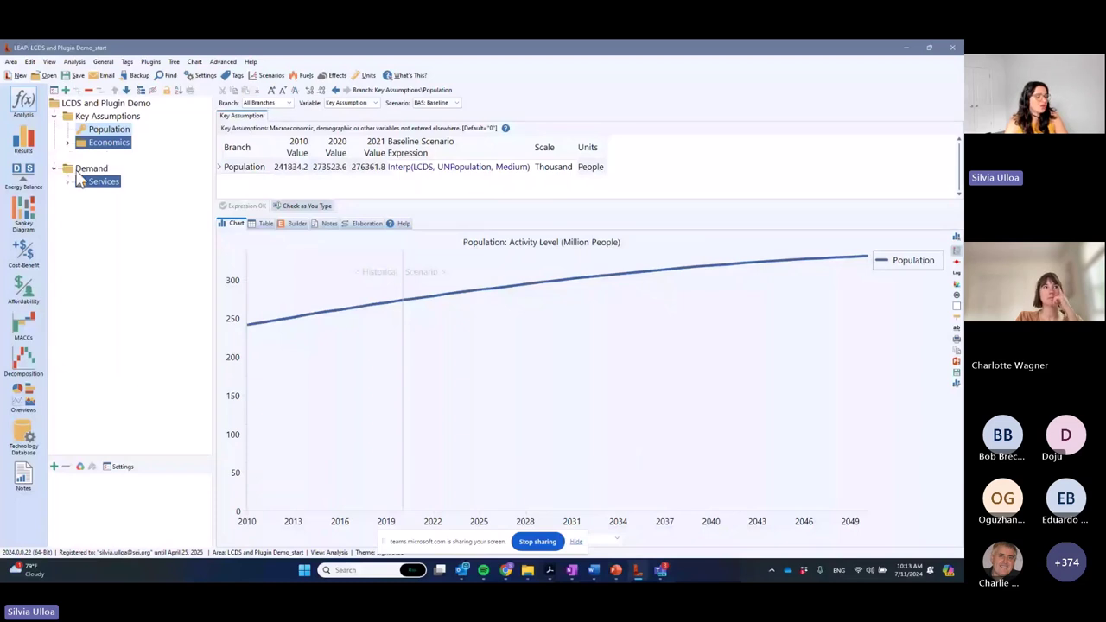
left_click(69, 182)
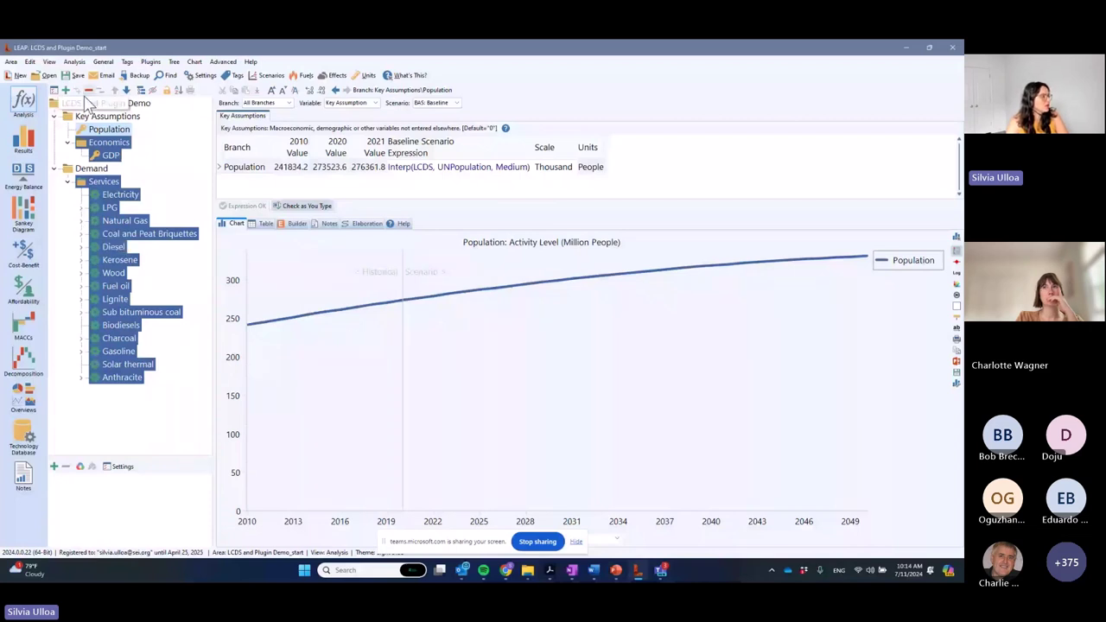
left_click(111, 155)
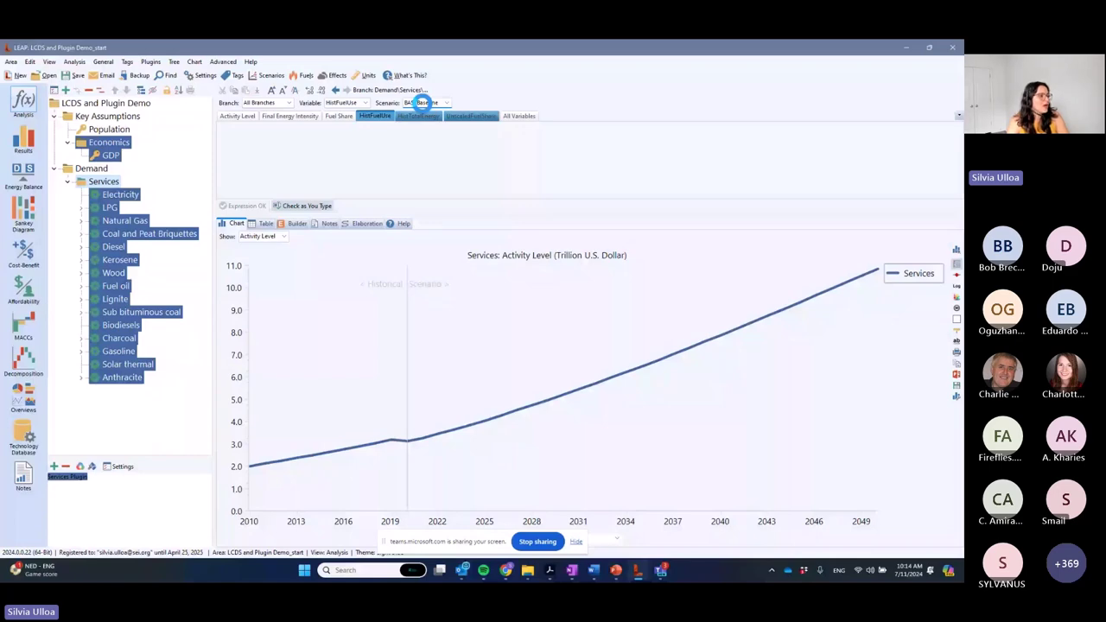
Step: Examine the Services branch's HistFuelUse expressions in Current Accounts and its Activity Level
left_click(421, 102)
left_click(426, 121)
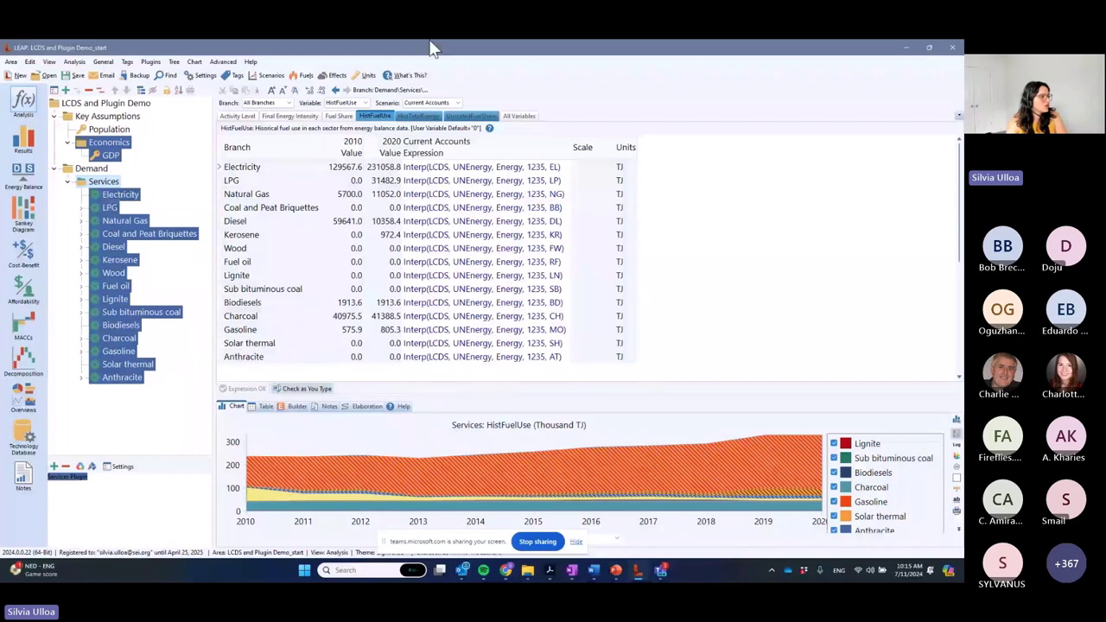
left_click(237, 116)
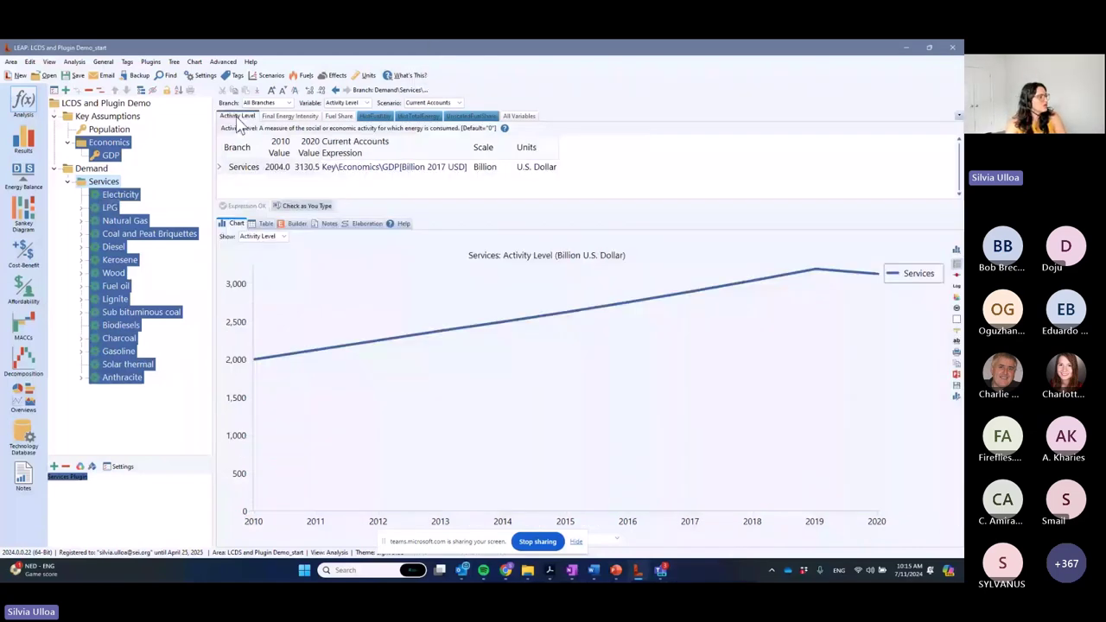
Step: Inspect the environmental loadings of LPG under Services and the Demand results by fuel, returning to the Analysis view
left_click(82, 209)
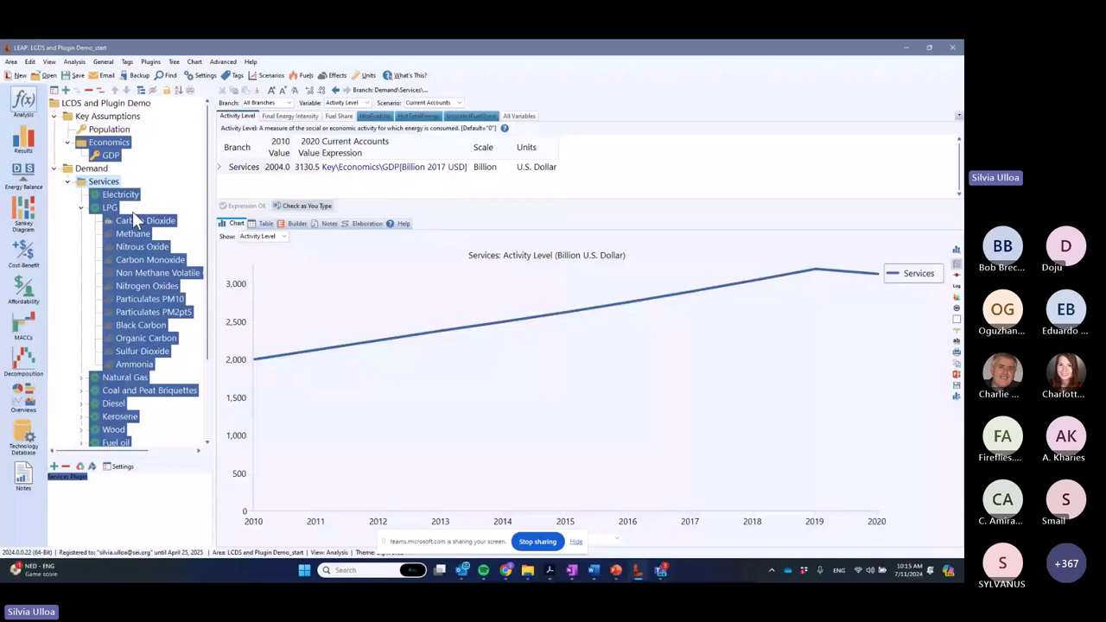
left_click(134, 218)
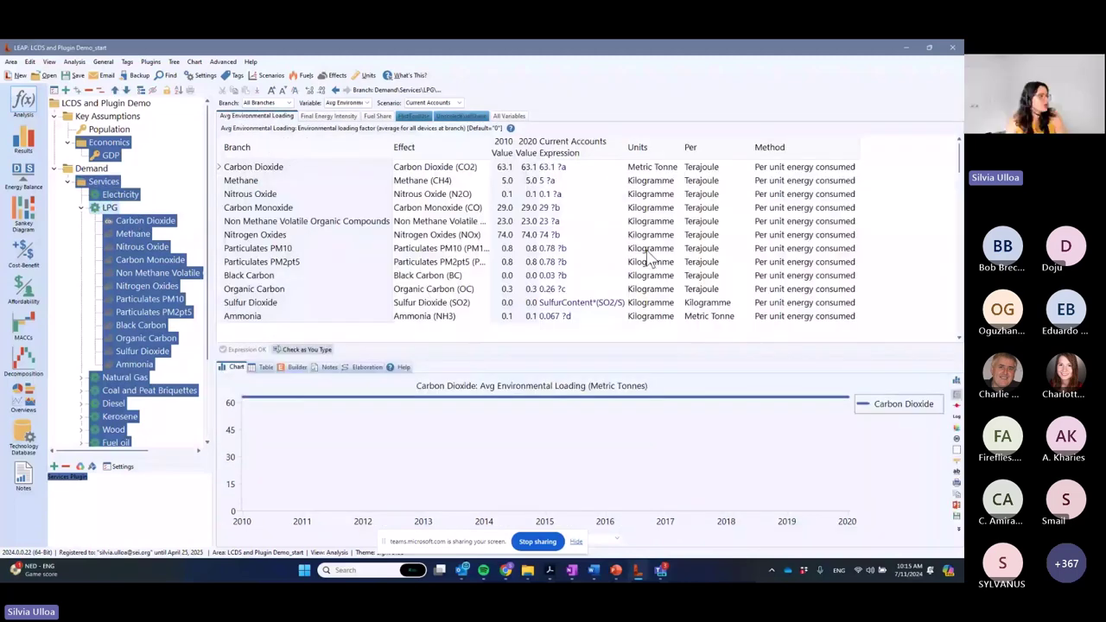
left_click(23, 138)
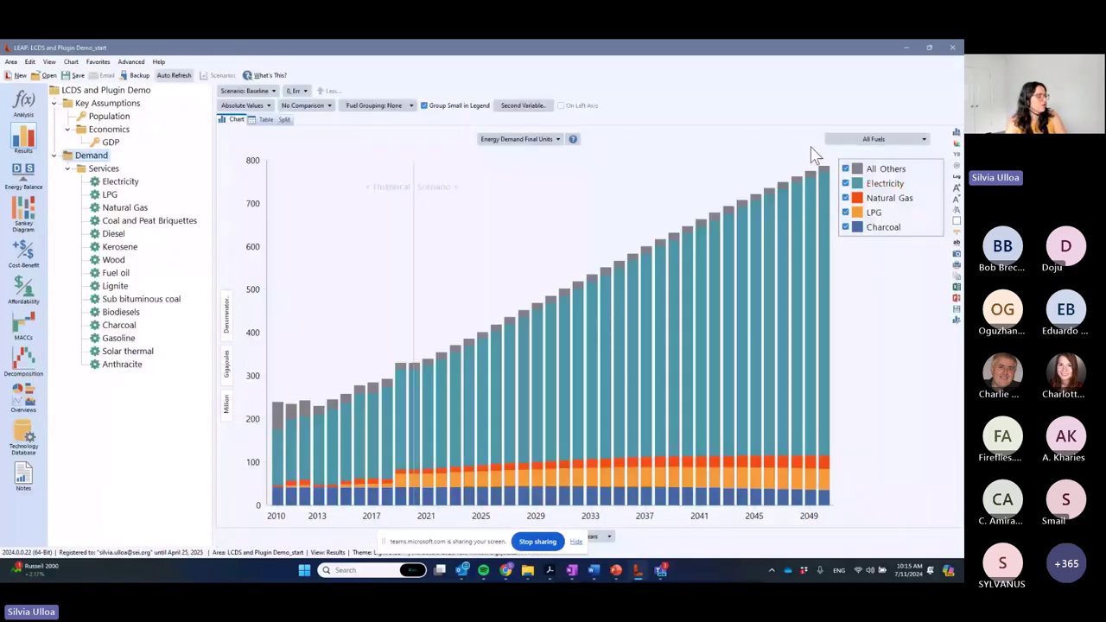
left_click(13, 97)
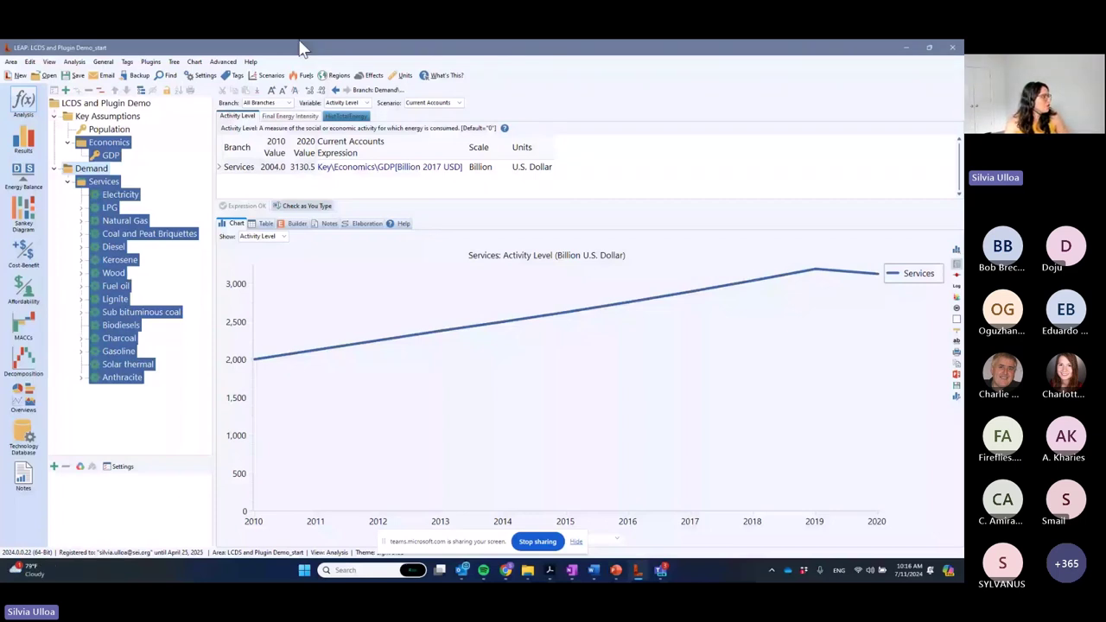
Step: Create a data language set named Indonesian, with all names translated to Indonesian by Google Translate when saving
left_click(10, 62)
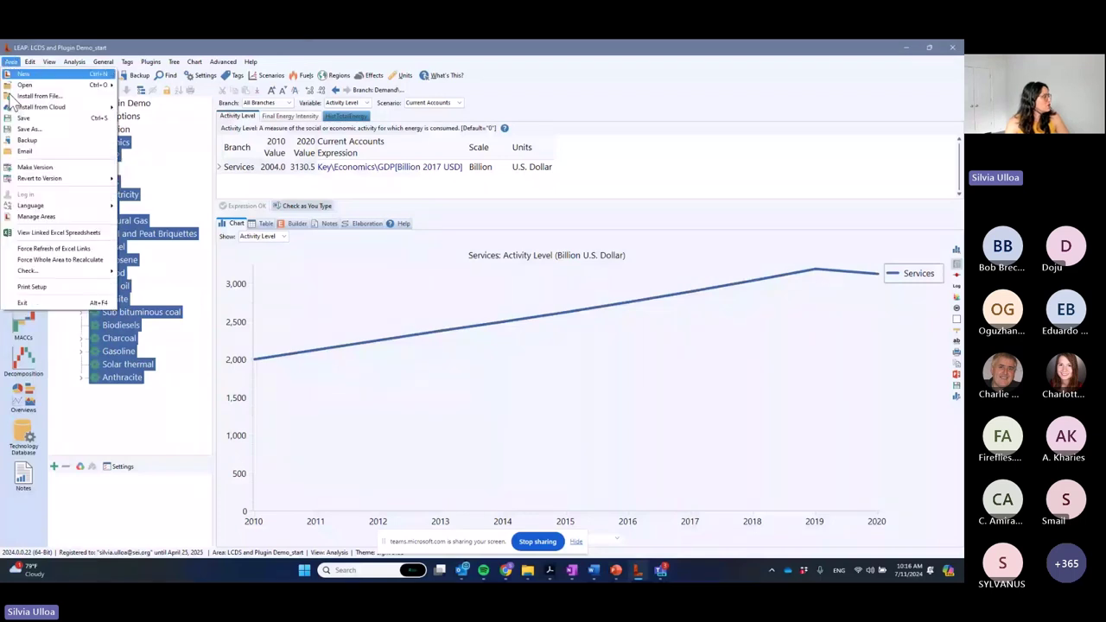
mouse_move(38, 207)
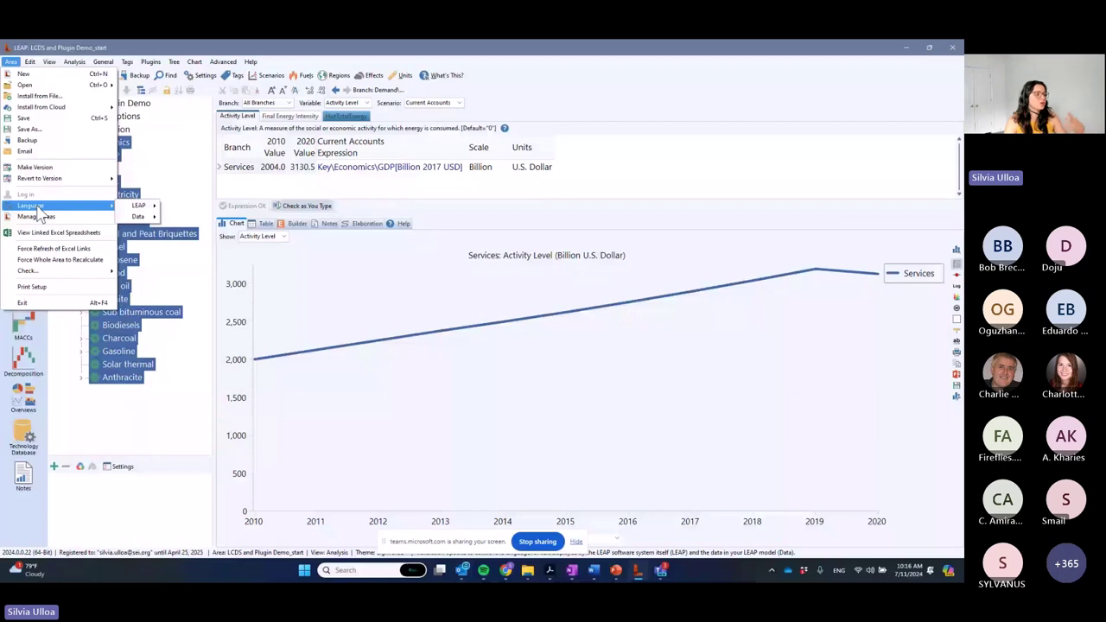
mouse_move(129, 218)
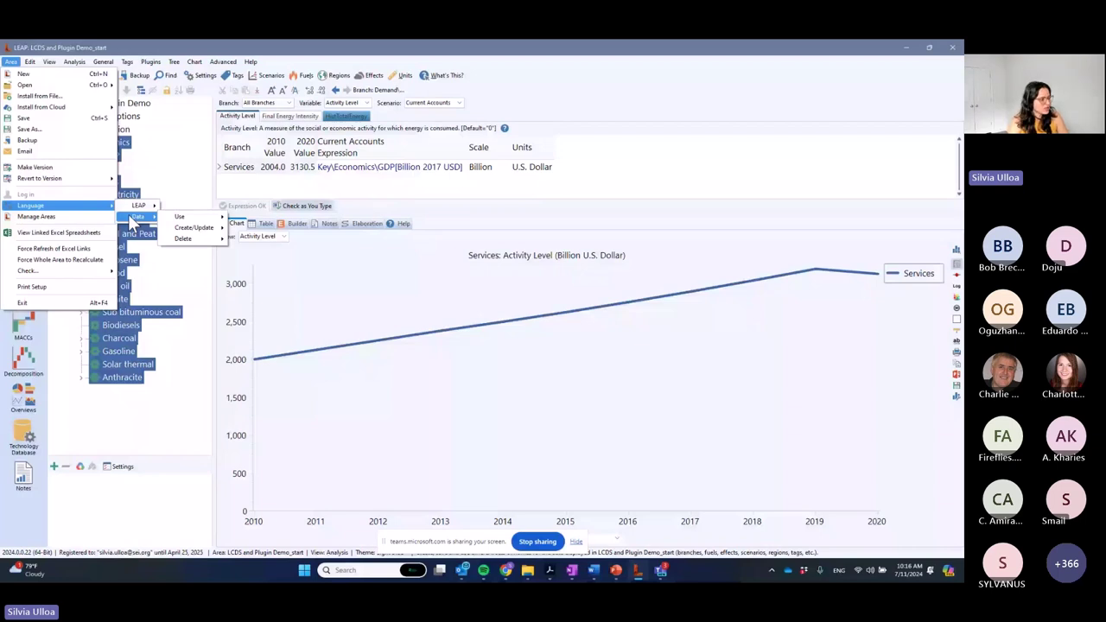
left_click(194, 227)
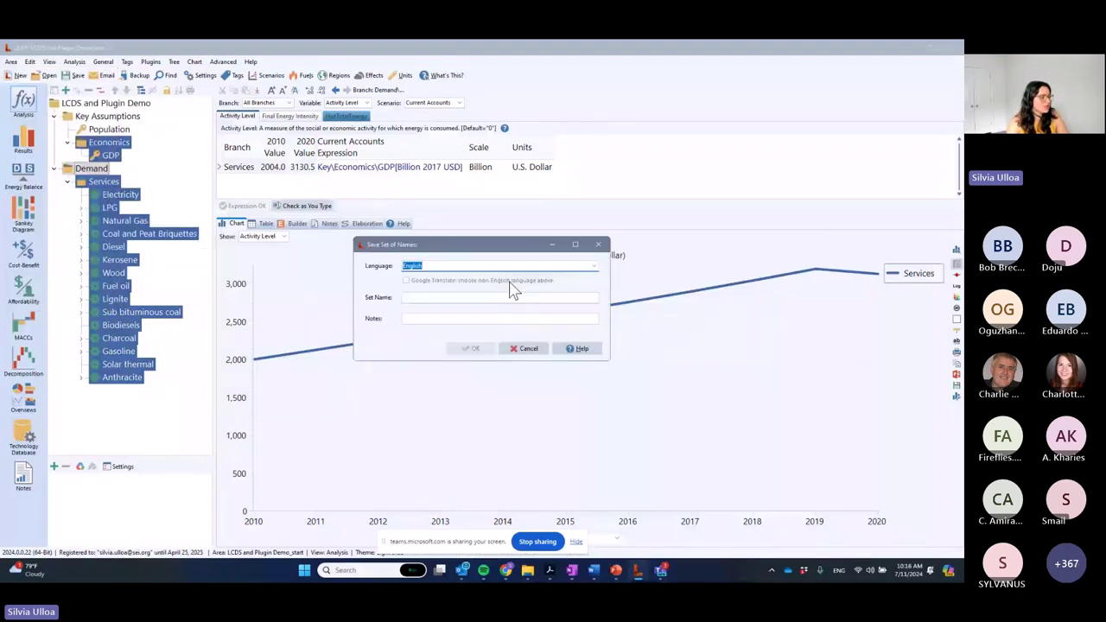
type("Indonesian")
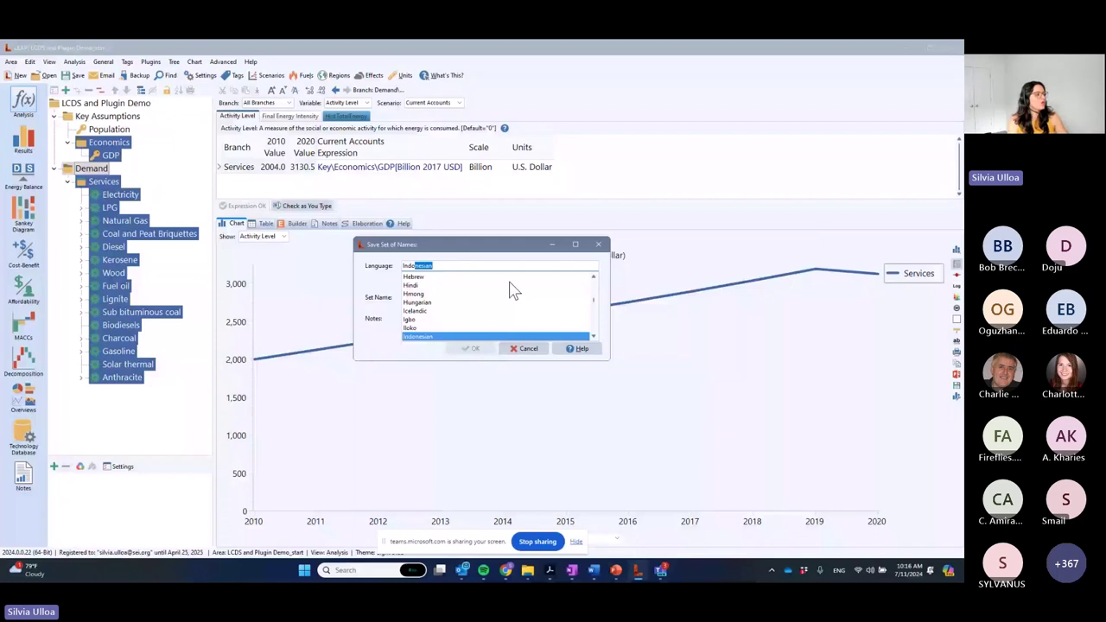
left_click(424, 336)
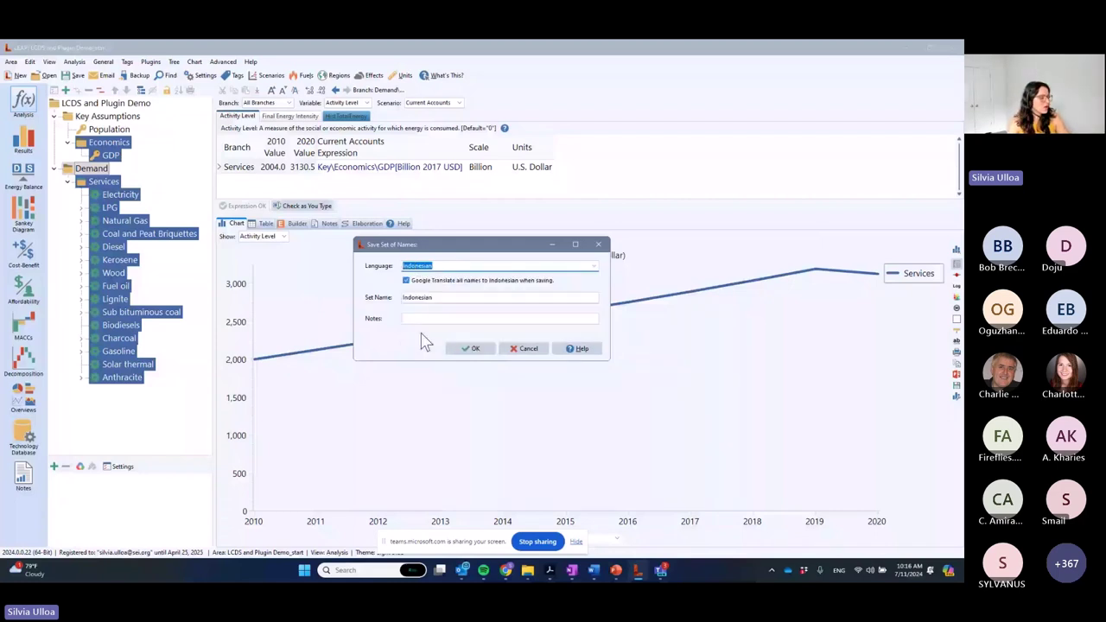
left_click(471, 348)
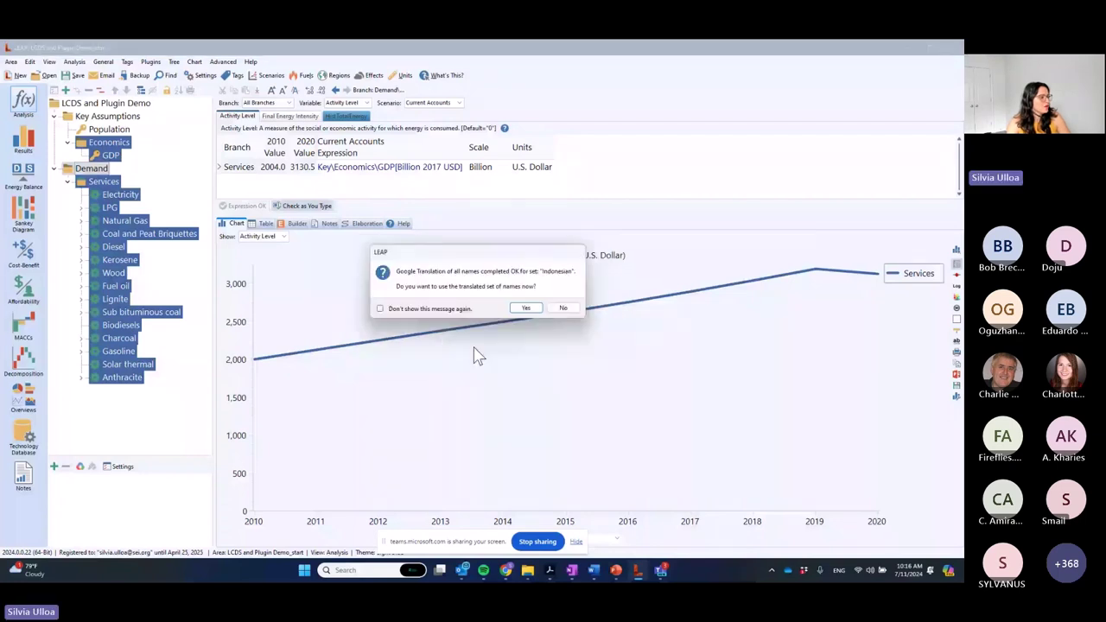
Step: Apply the translated Indonesian set of names and switch the software language to Indonesian as well, dismissing the restart notice
left_click(526, 309)
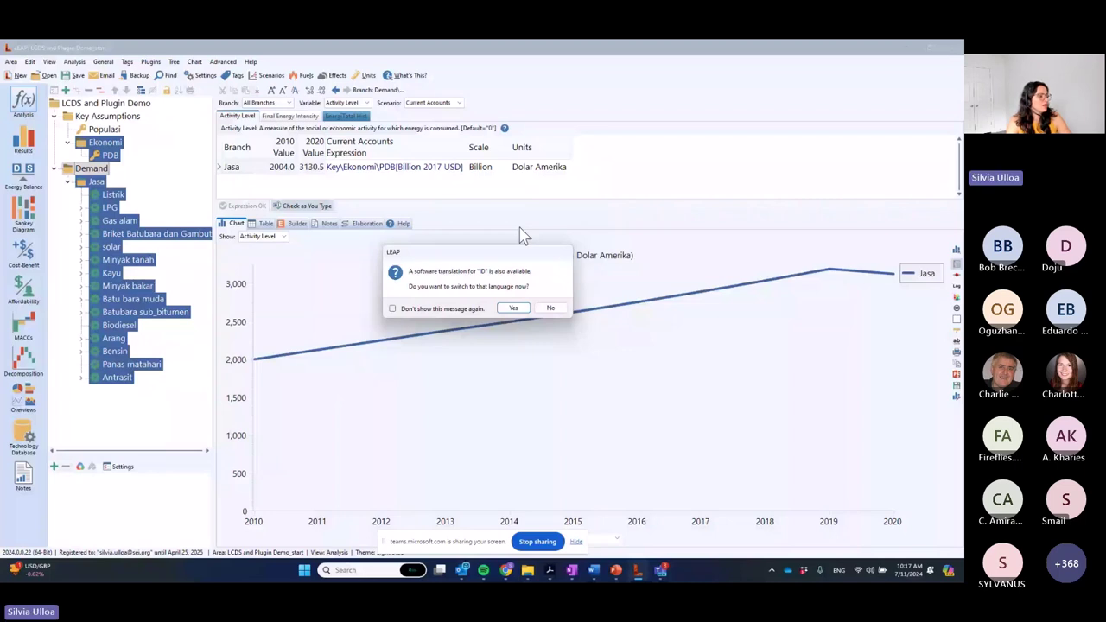
left_click(513, 307)
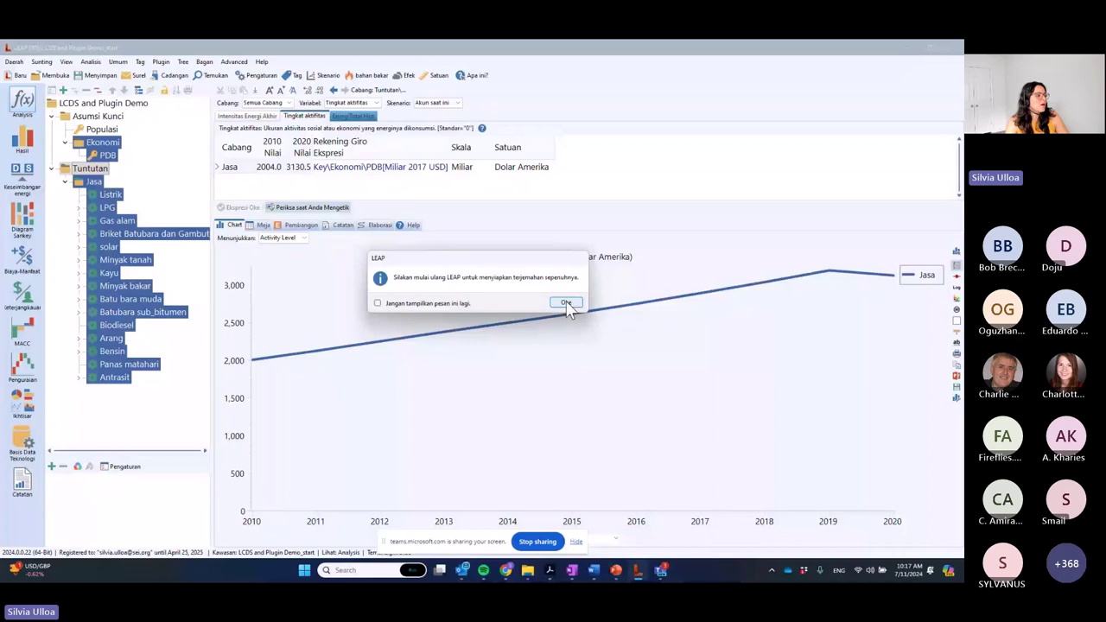
left_click(565, 303)
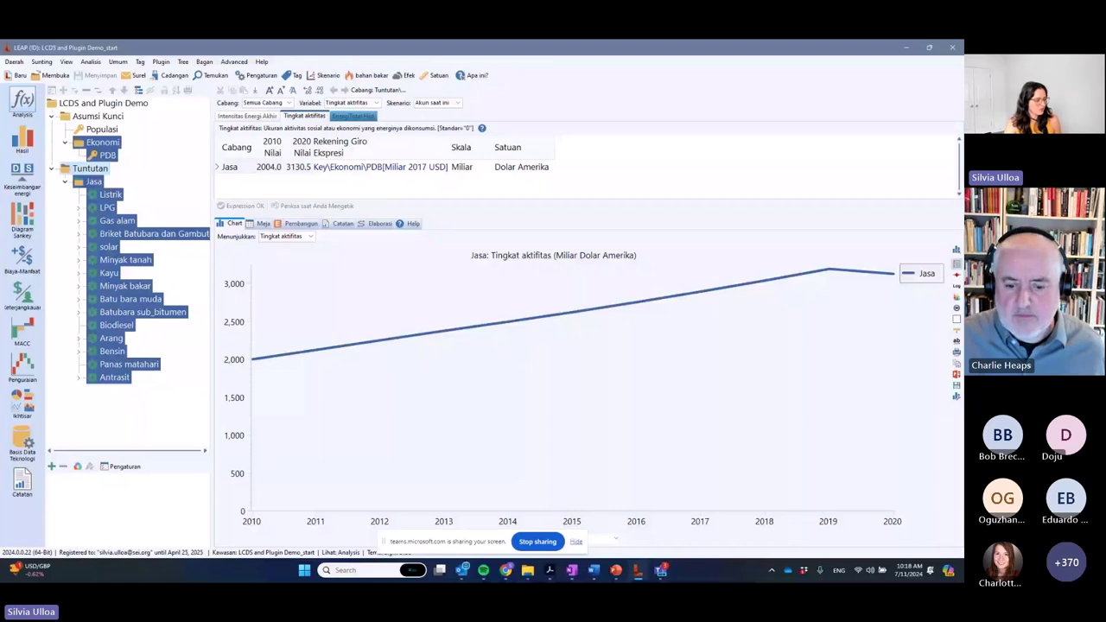
left_click(536, 541)
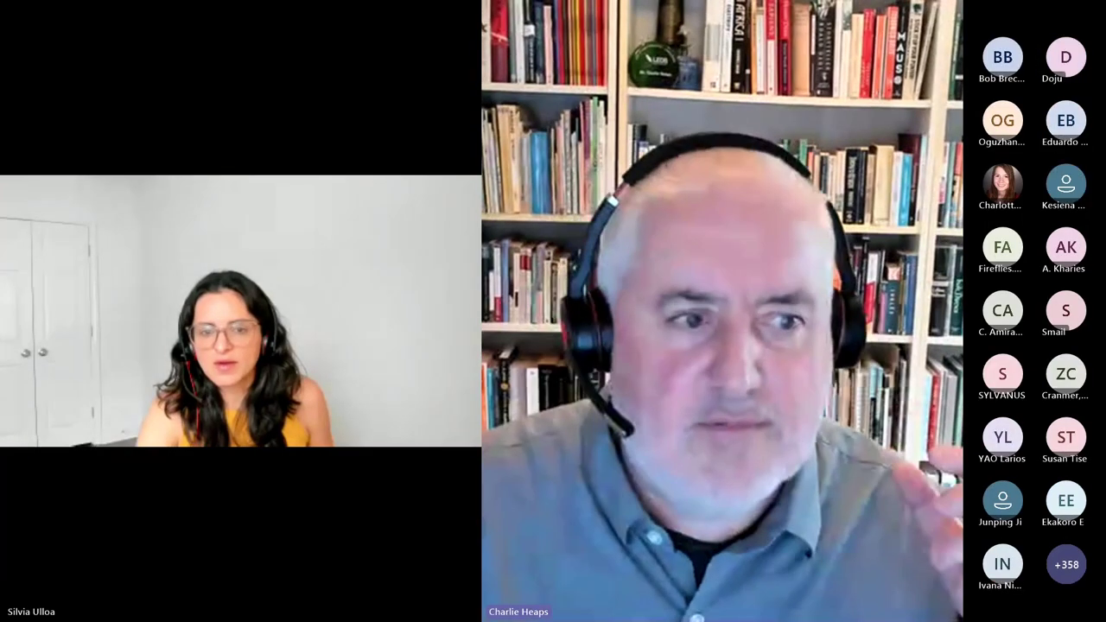